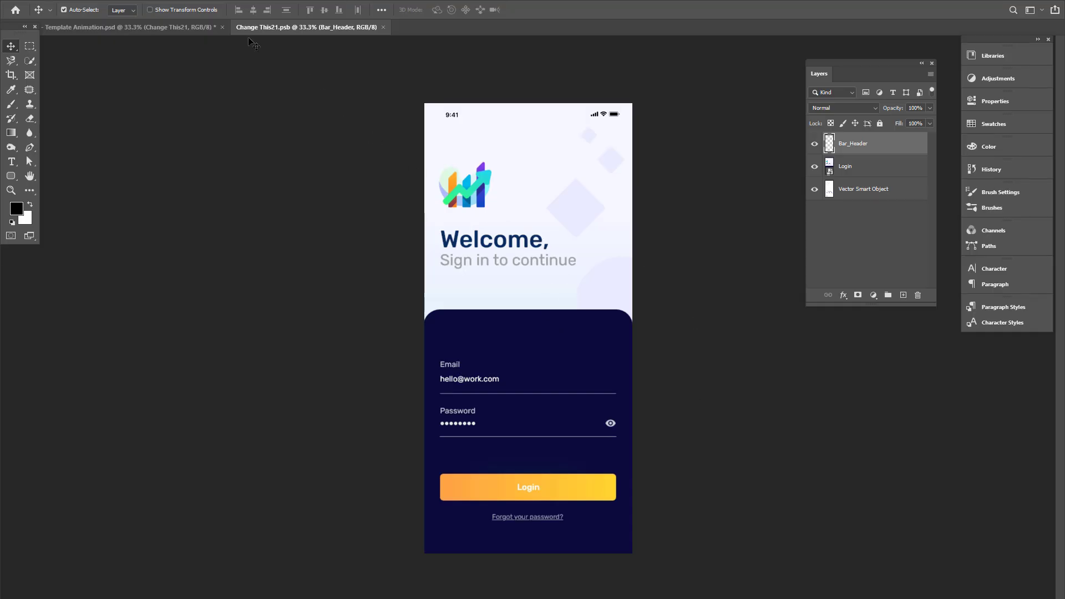
Step: Close the Change This21.psb smart object document, keeping Template Animation.psd open
click(202, 28)
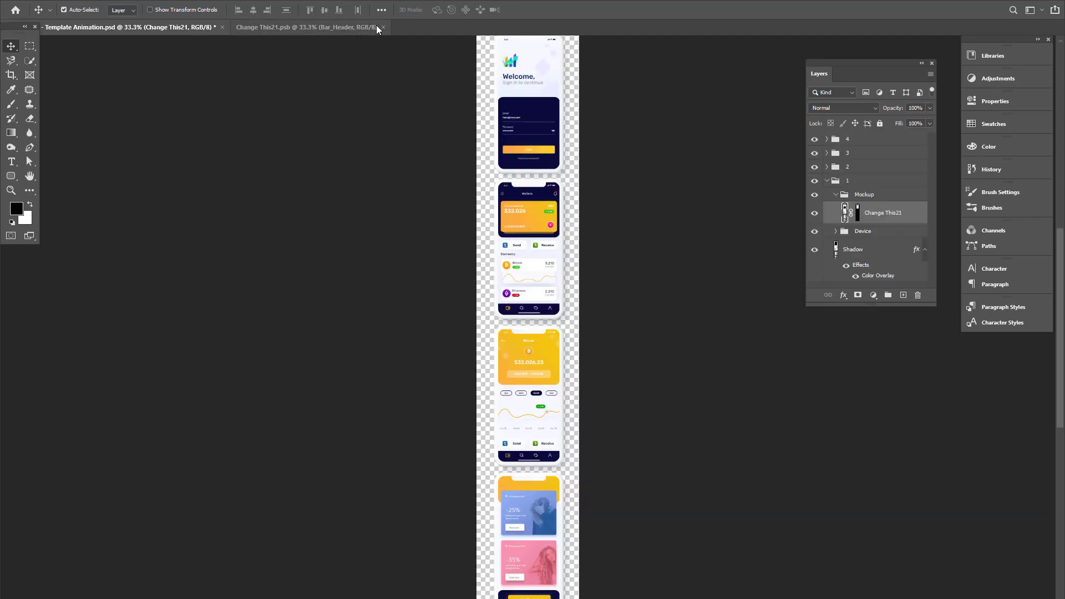
click(381, 27)
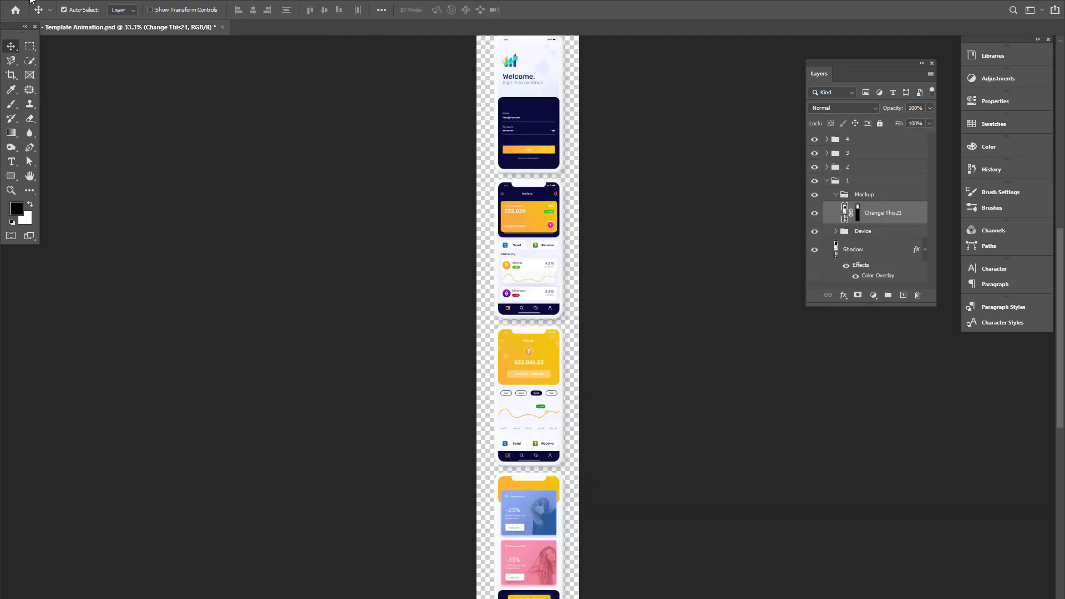
click(34, 1)
mouse_move(76, 158)
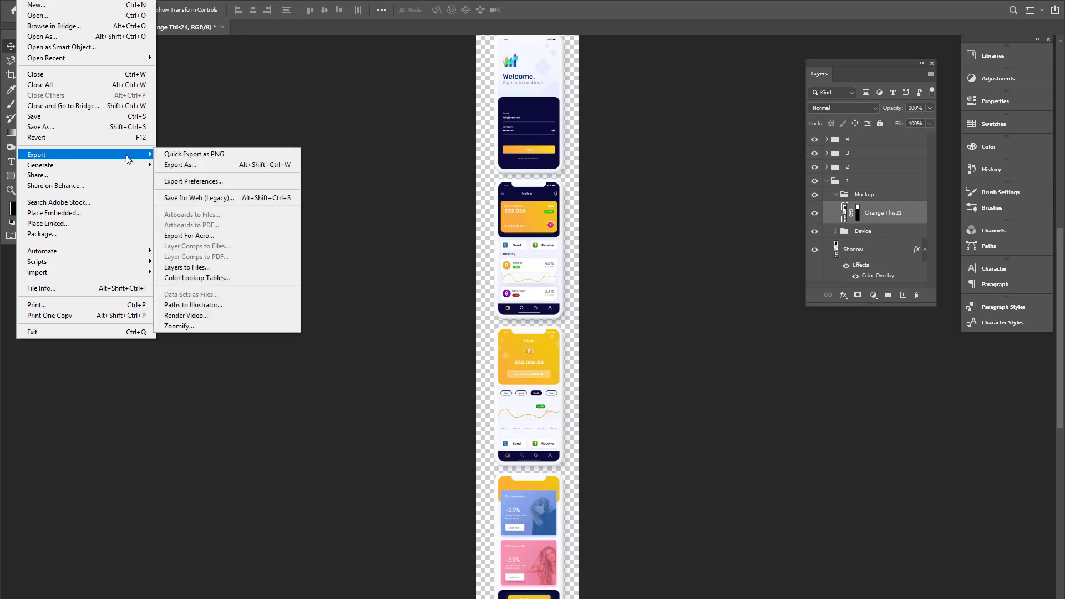
click(213, 165)
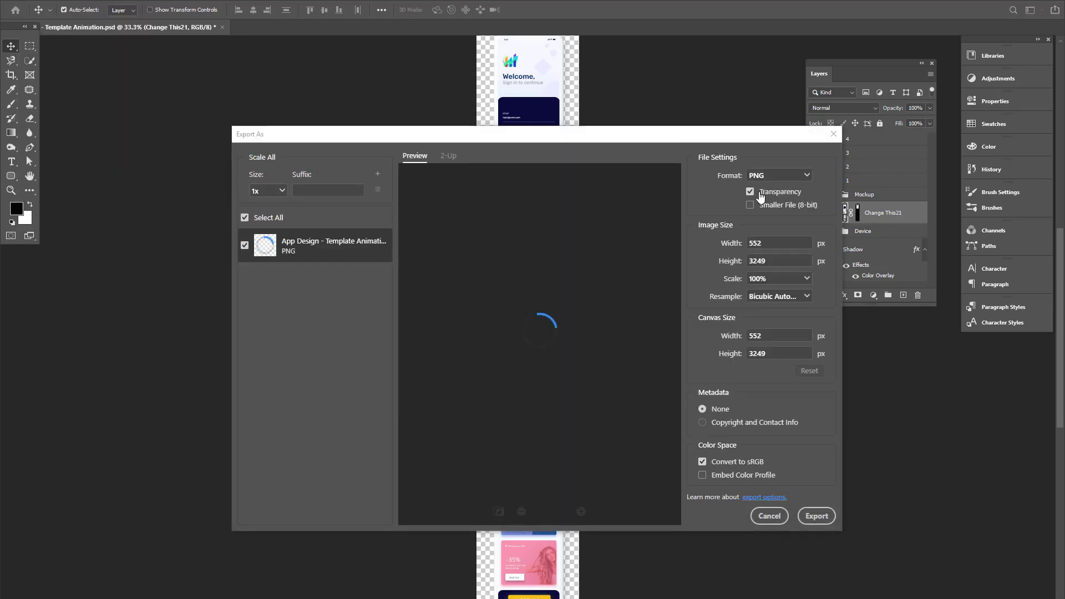
click(804, 177)
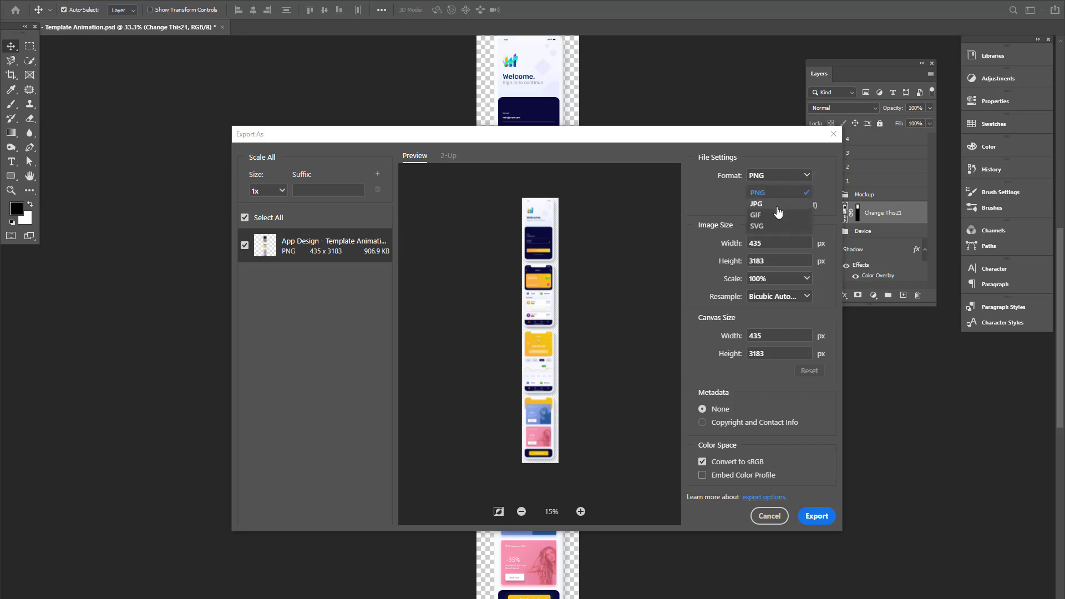
click(776, 194)
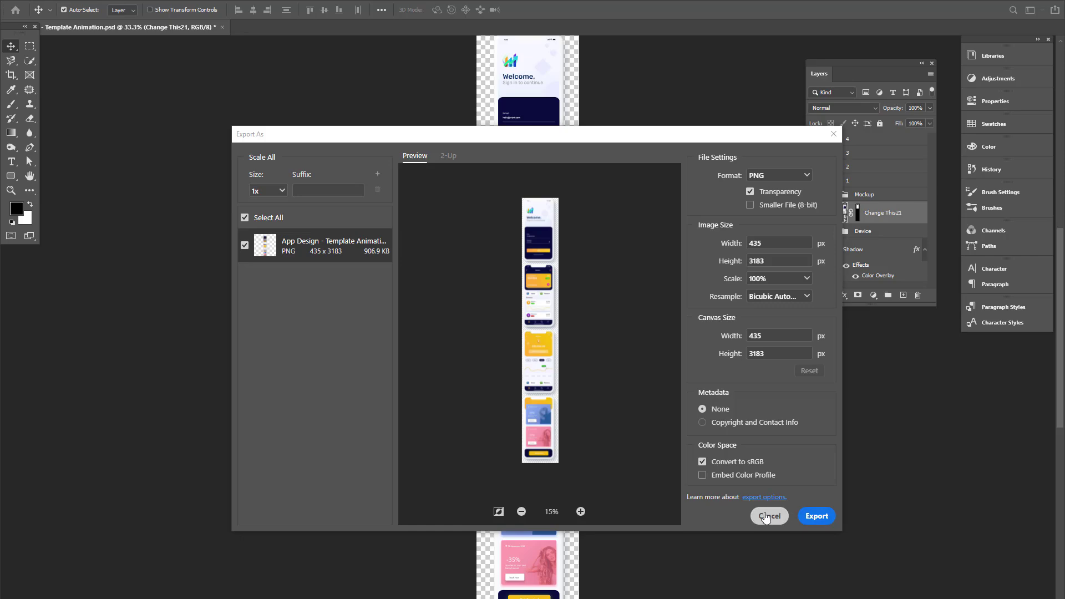
click(768, 516)
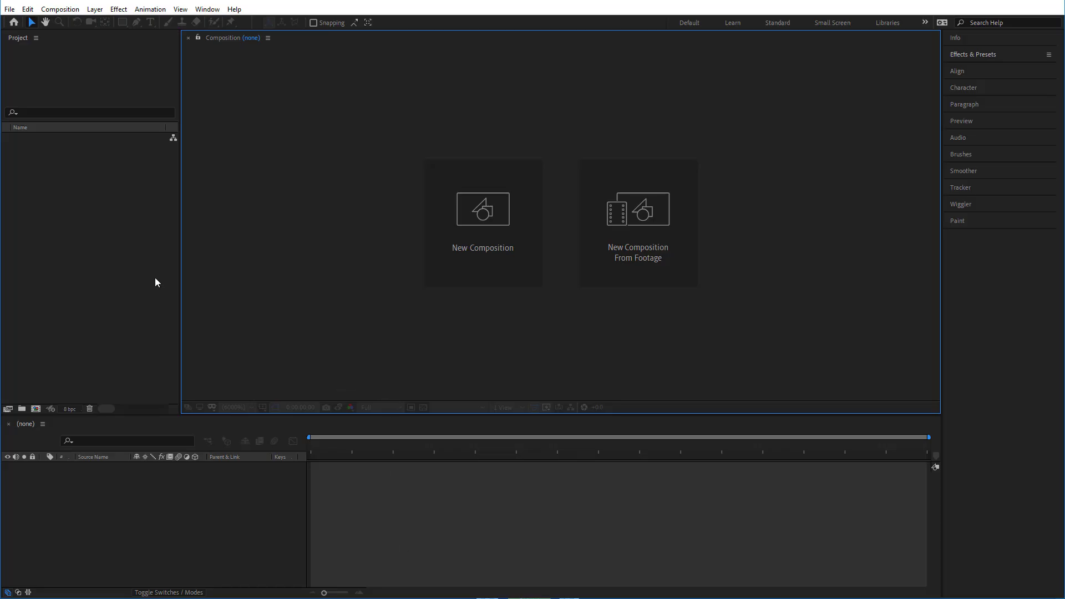
Step: Switch to After Effects and import Bitcoin Wallets app.png from the Design Images folder as footage
click(112, 210)
double_click(117, 208)
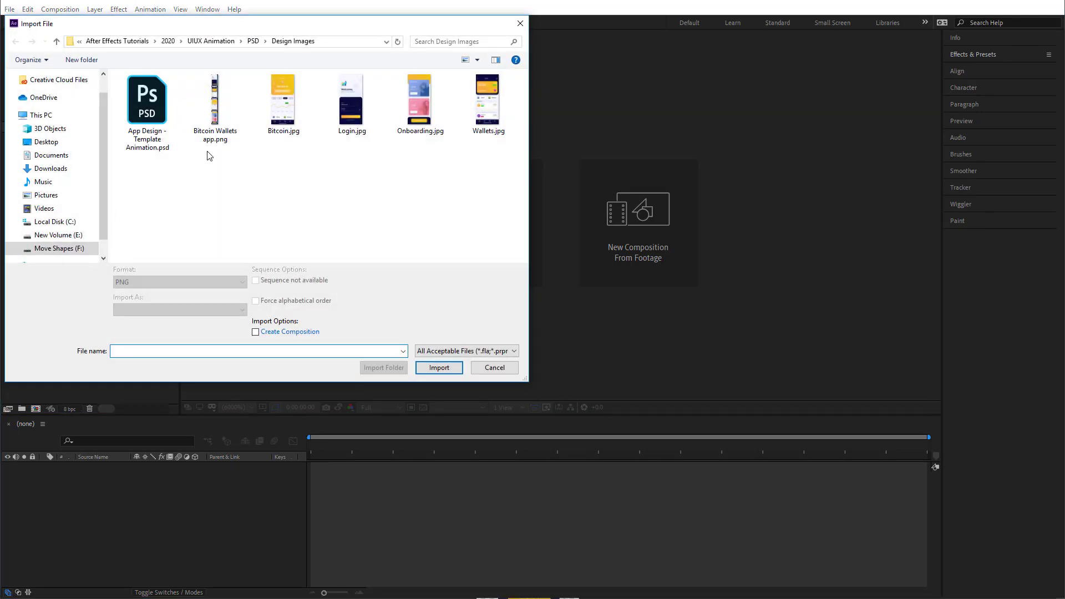
click(213, 125)
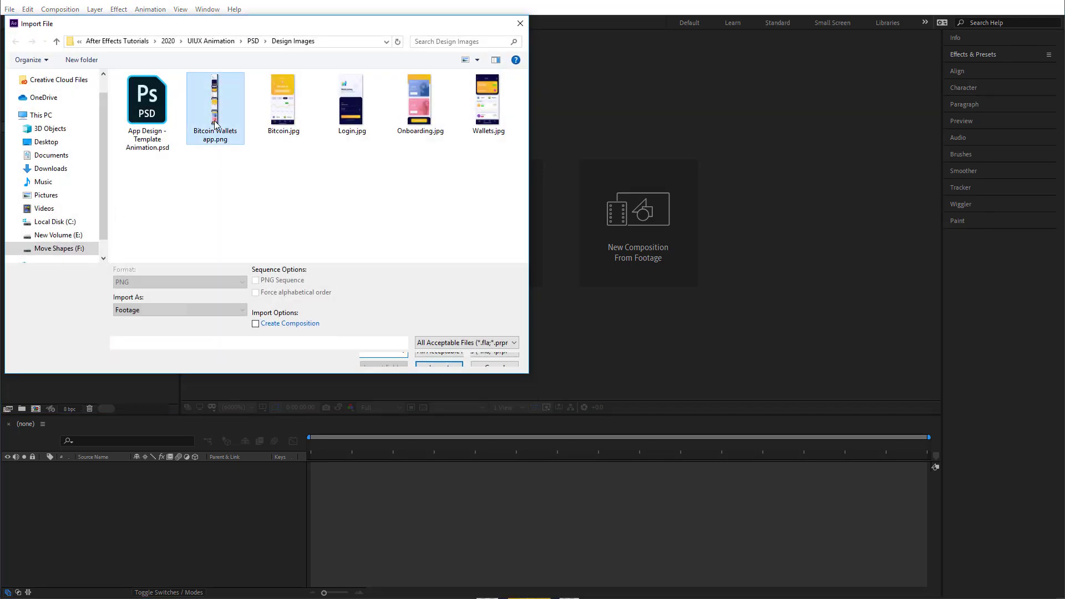
click(449, 366)
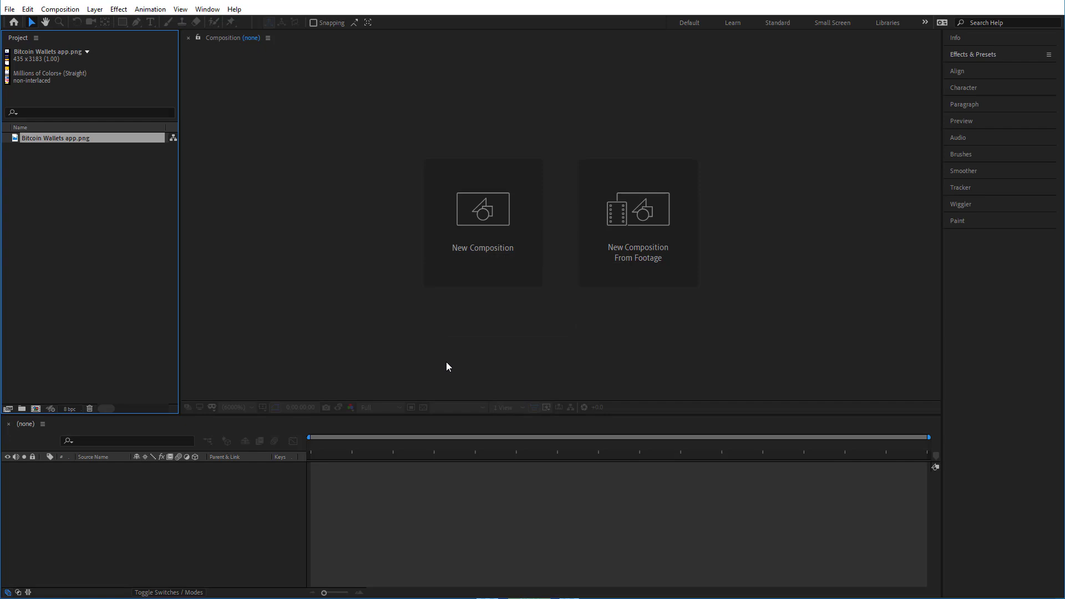
click(48, 178)
click(40, 139)
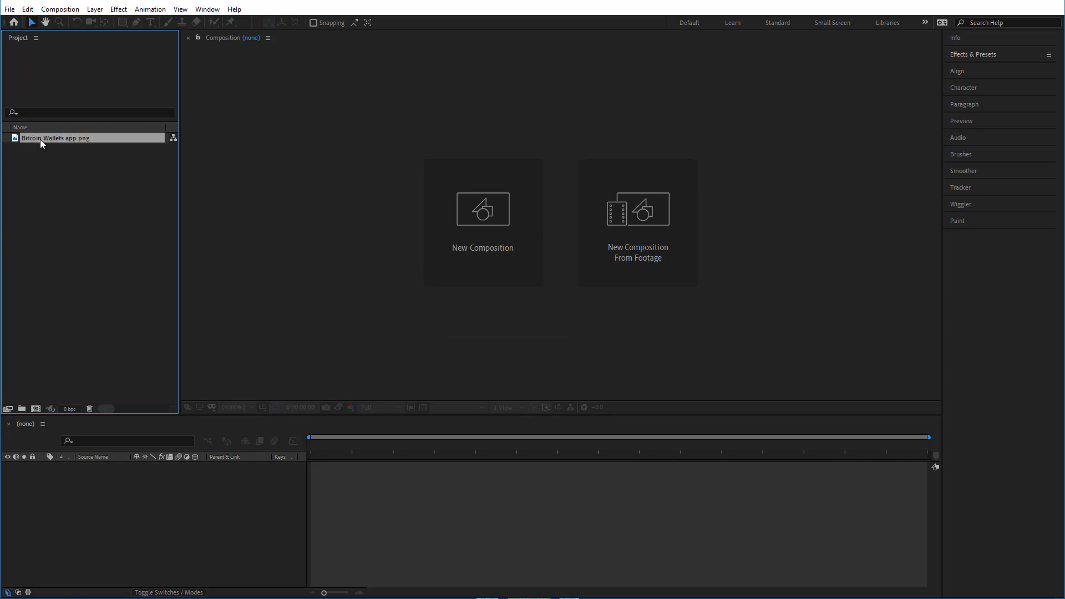
Step: Create a 1600 x 1200 px, 30 fps, 10-second composition named App Template Animation
click(509, 212)
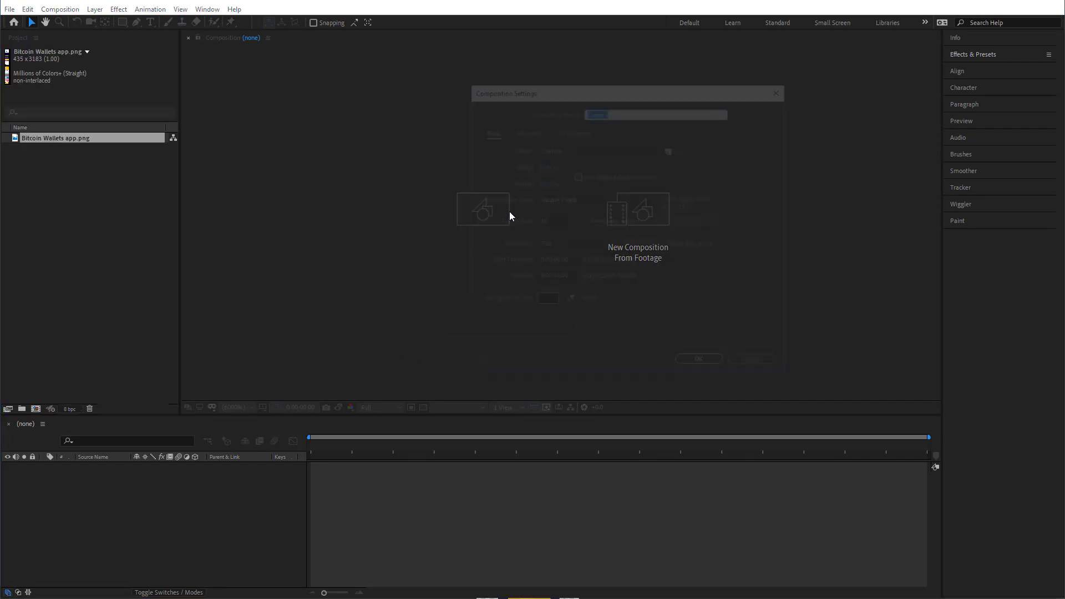
click(538, 164)
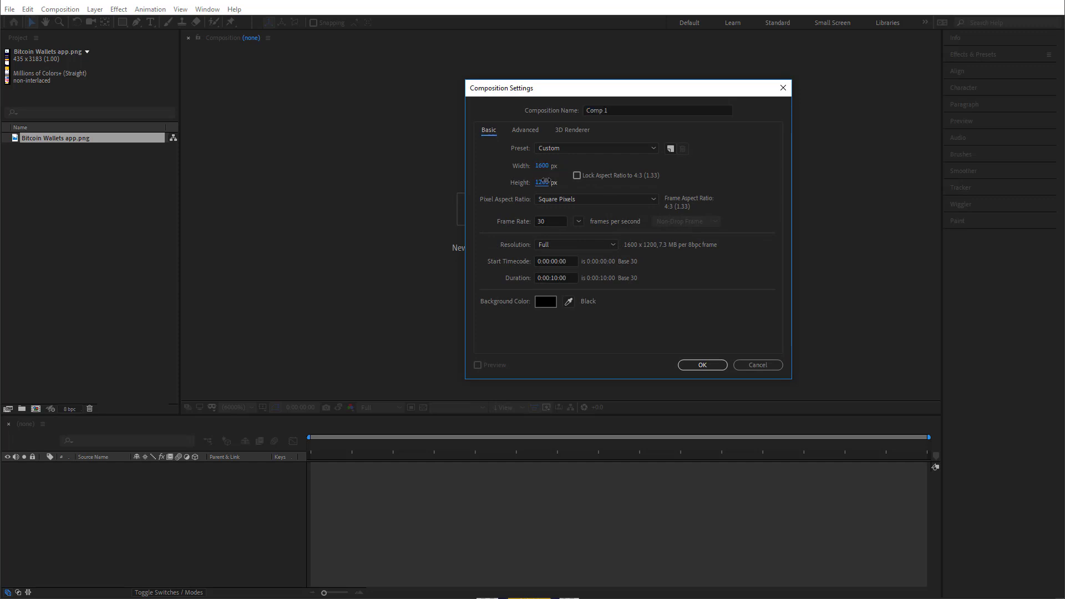
click(638, 110)
key(ctrl+a)
text(App Tem)
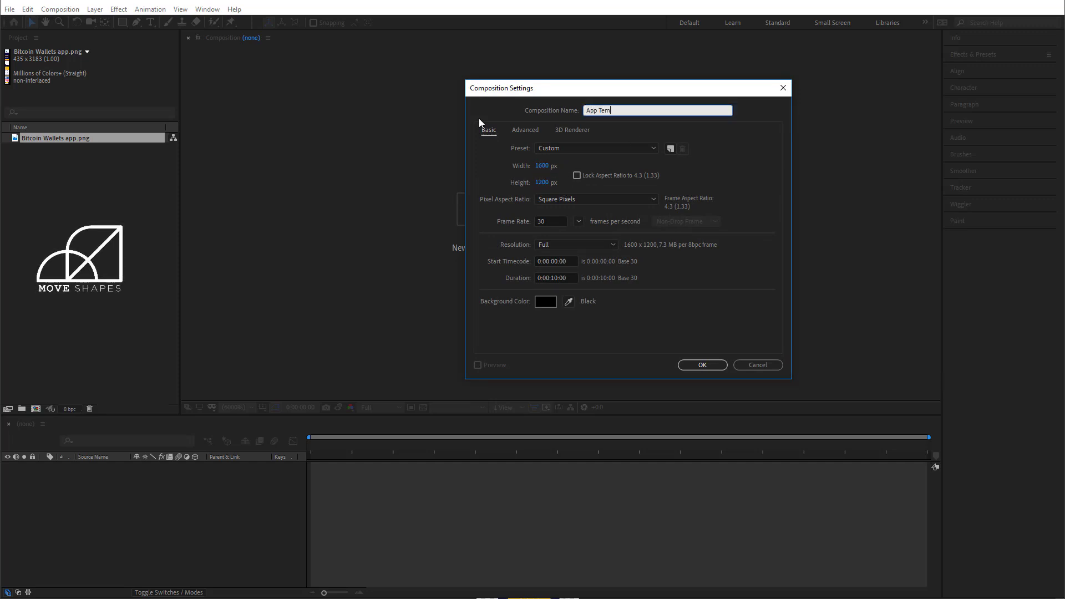
text(plate Animation)
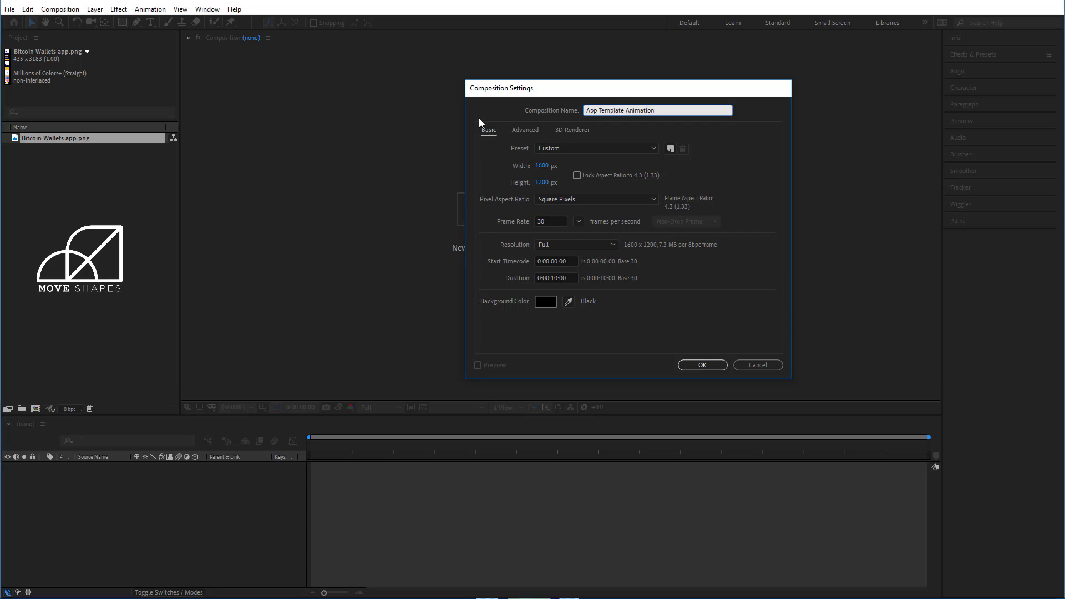
key(Return)
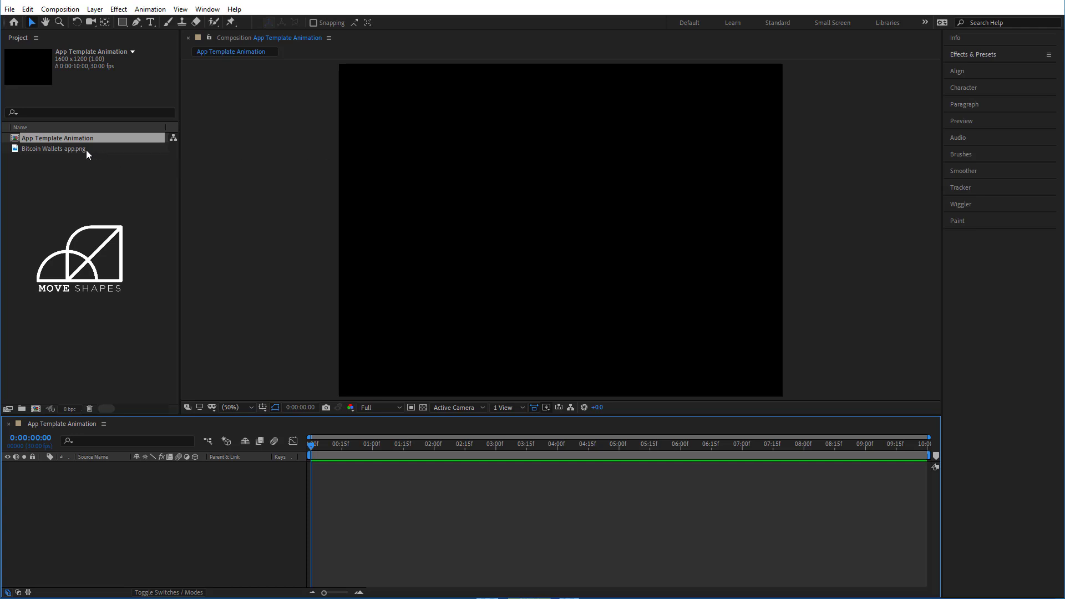
Step: Add Bitcoin Wallets app.png to the App Template Animation timeline as a layer
click(65, 150)
drag(69, 156, 159, 486)
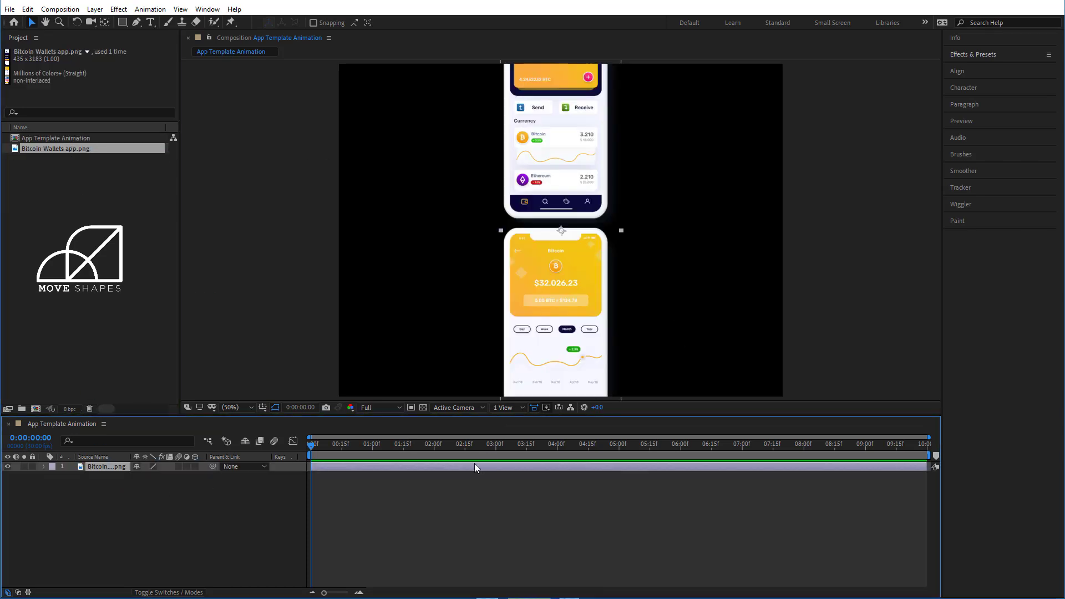
click(394, 501)
click(324, 470)
Step: Move the app image layer down so that its Position is 800, 1038, then collapse its properties
click(43, 467)
click(53, 476)
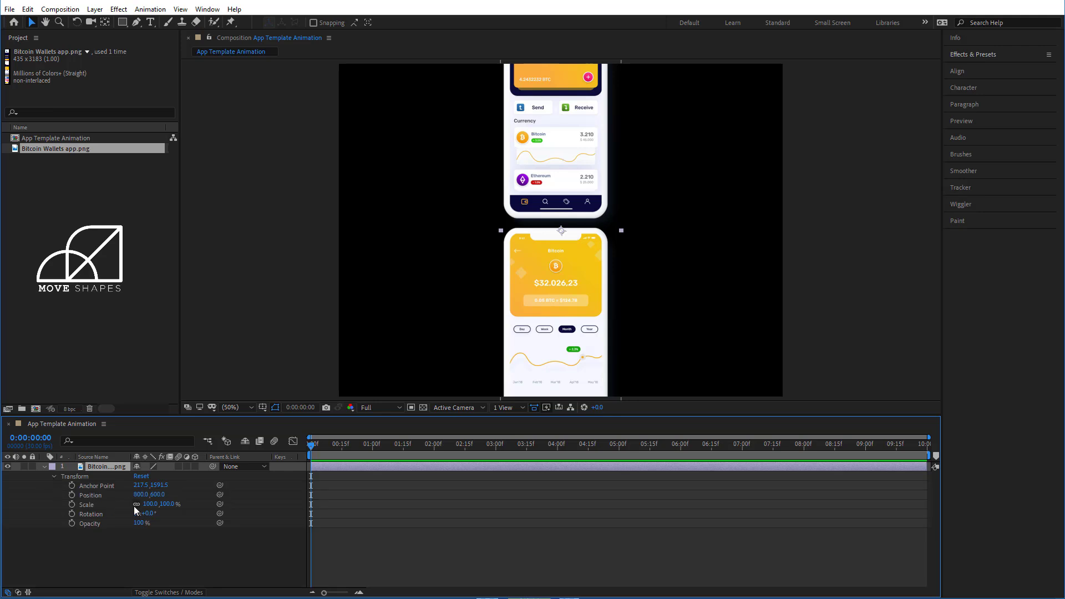
drag(158, 496, 358, 538)
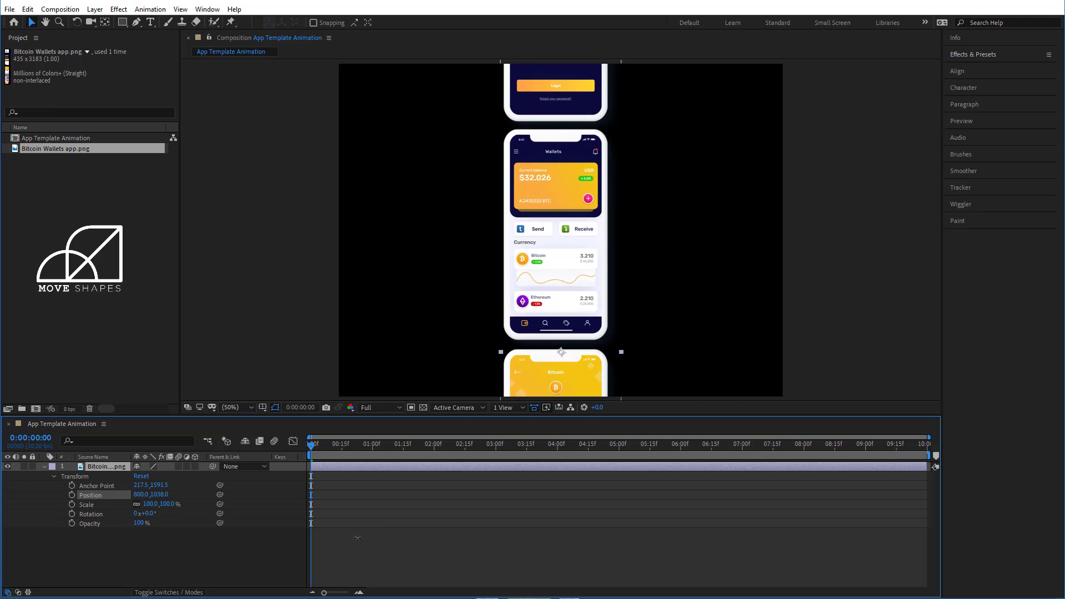
click(873, 244)
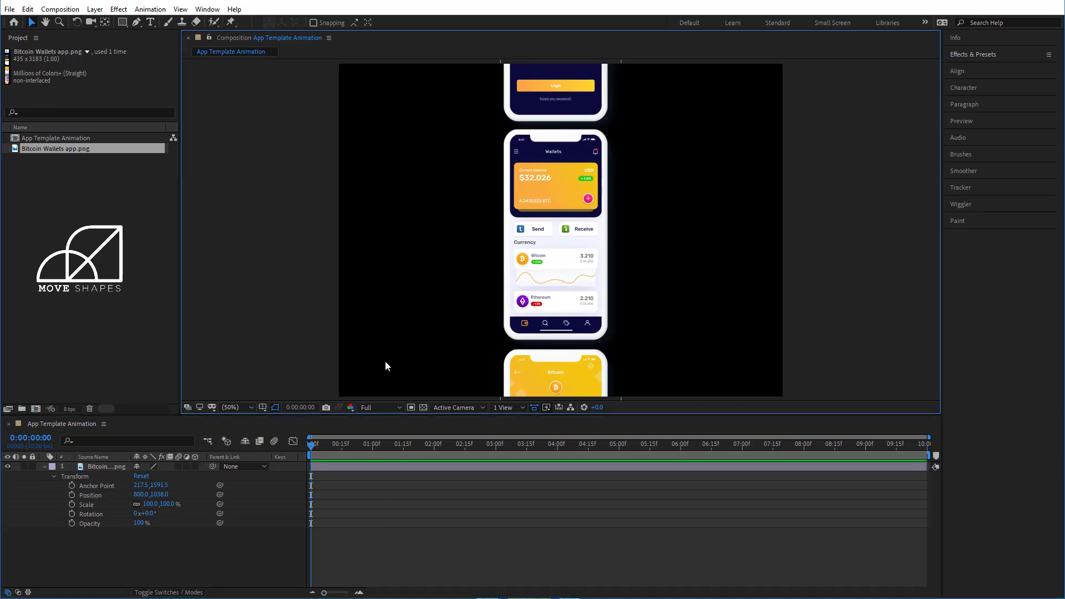
click(43, 466)
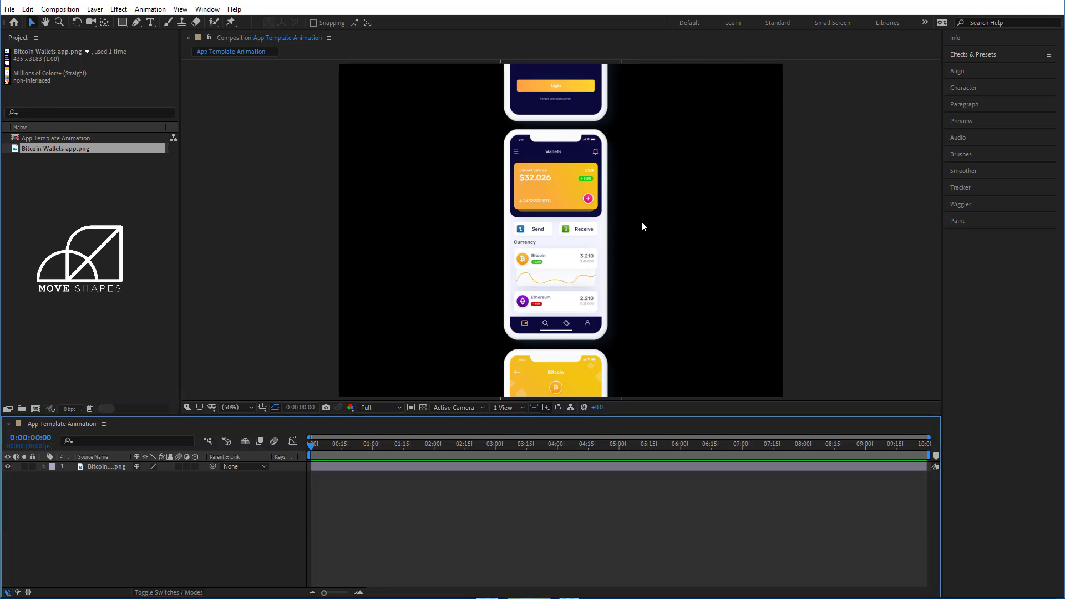
Step: Duplicate the Bitcoin Wallets app.png layer in the timeline
key(comma)
key(comma)
key(comma)
key(comma)
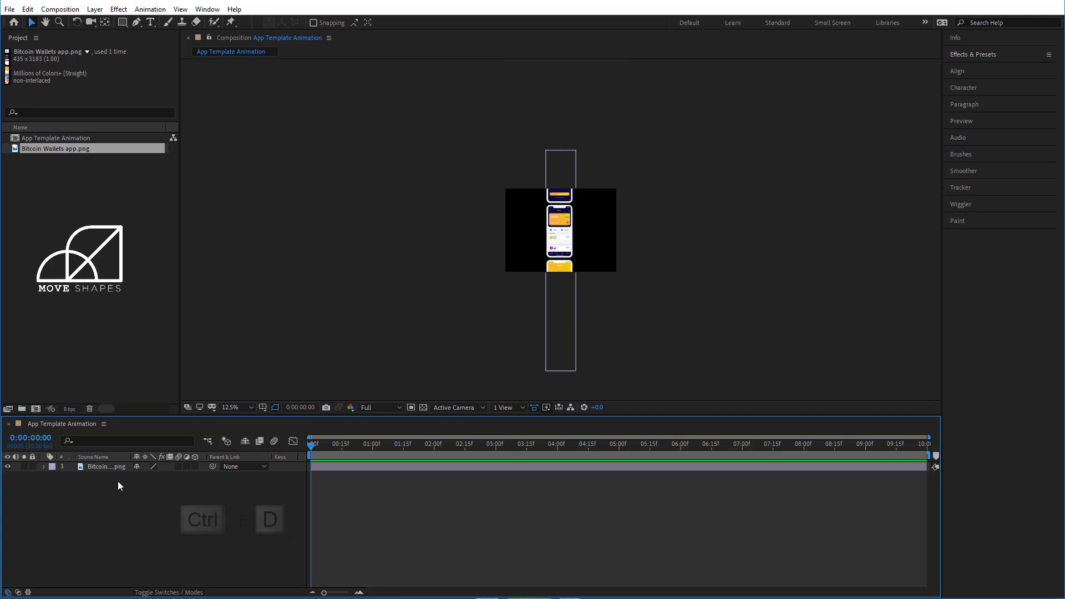
click(104, 468)
key(ctrl+d)
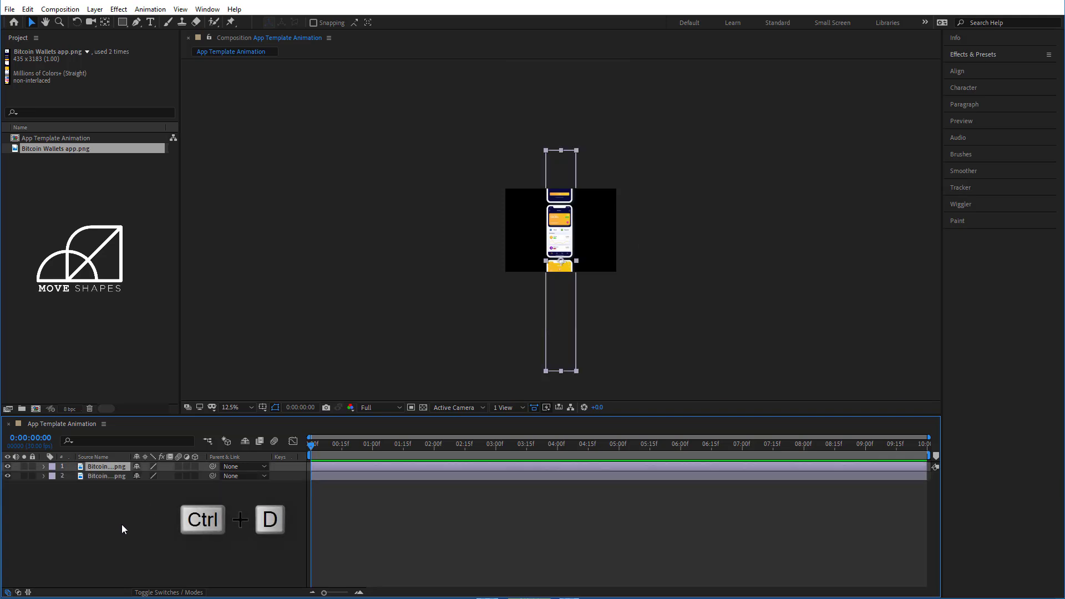
click(122, 524)
Step: Place layer 2's copy of the app image just below the other one by setting its Position to 800, 4233
click(44, 476)
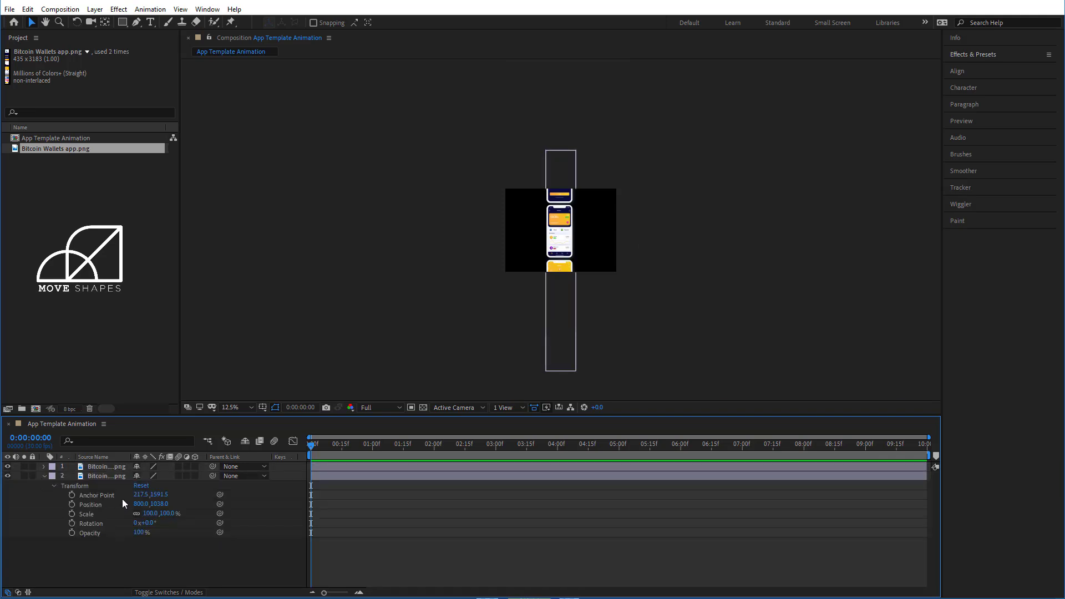
click(91, 504)
drag(300, 501, 1062, 502)
drag(160, 504, 735, 516)
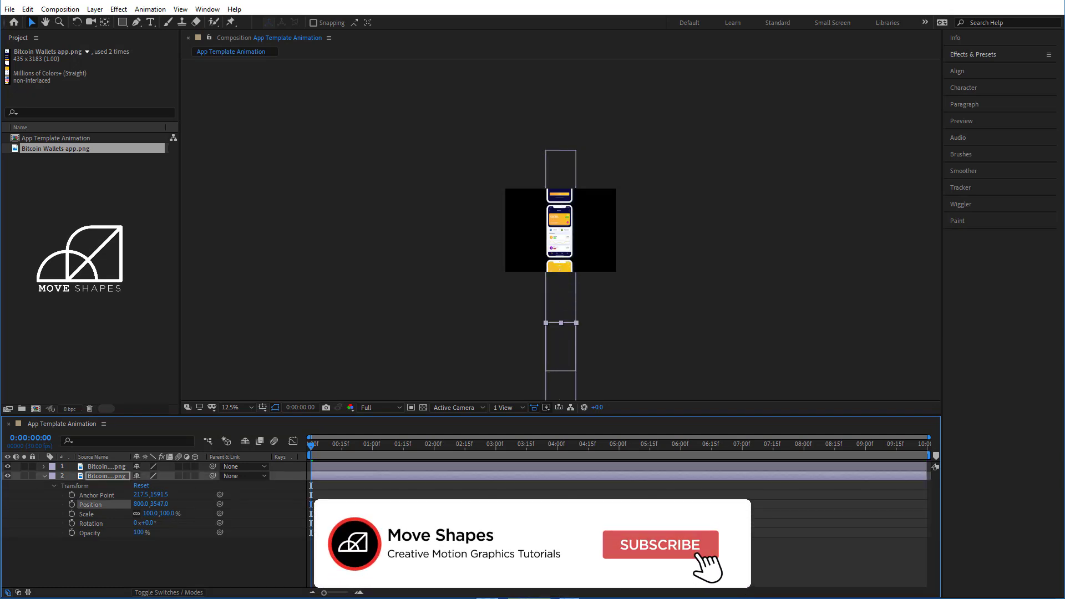
drag(663, 343, 670, 263)
scroll(578, 316, up, 1)
drag(670, 310, 646, 199)
scroll(620, 270, up, 1)
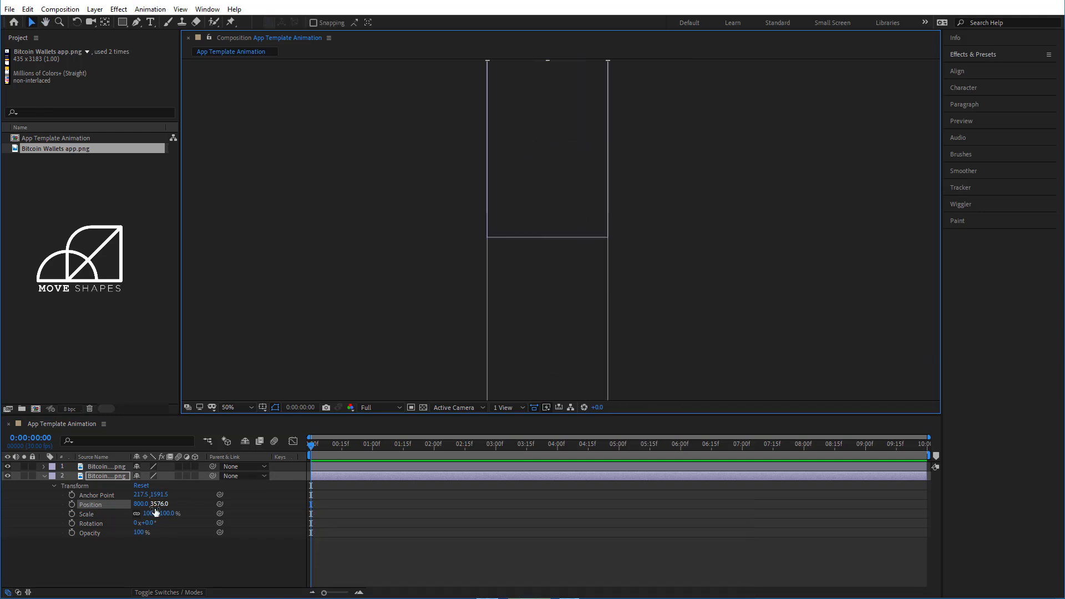
drag(159, 507, 483, 544)
click(377, 528)
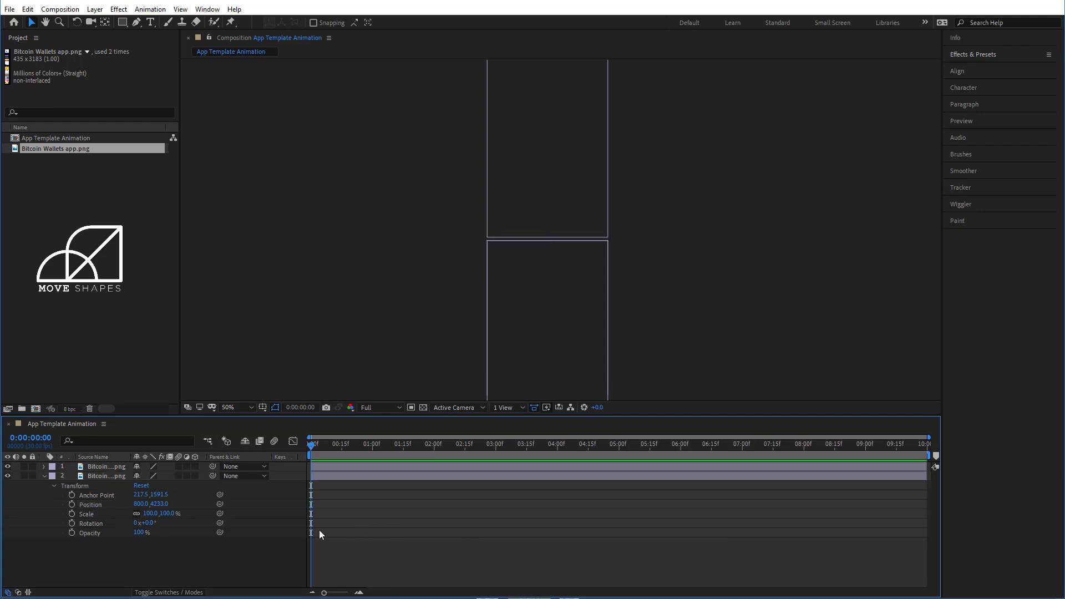
click(43, 476)
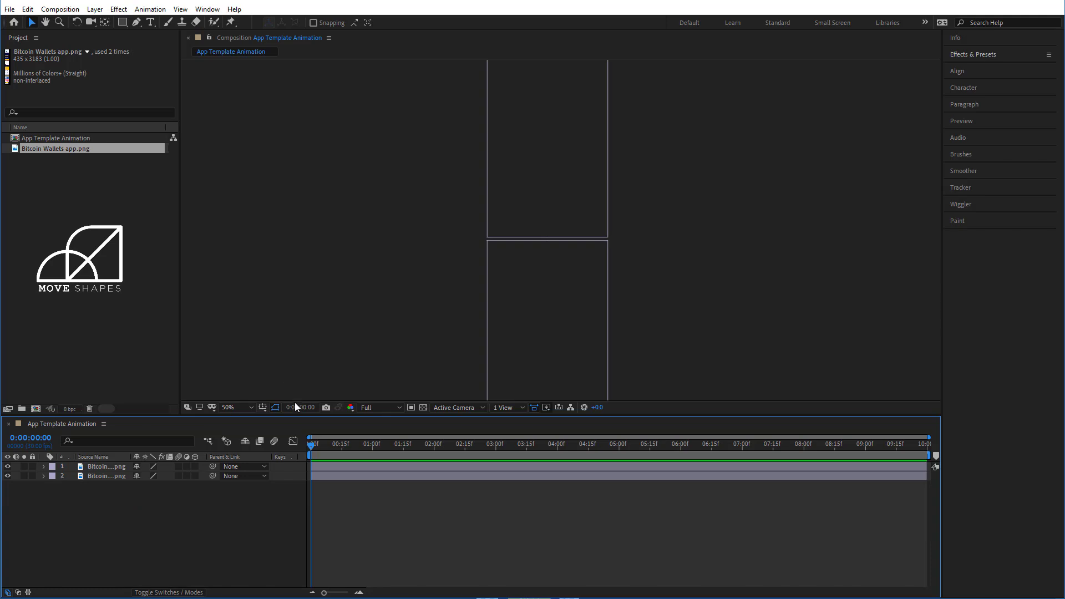
Step: Fit the composition in the viewer and add a new null object to the timeline
click(247, 407)
click(254, 444)
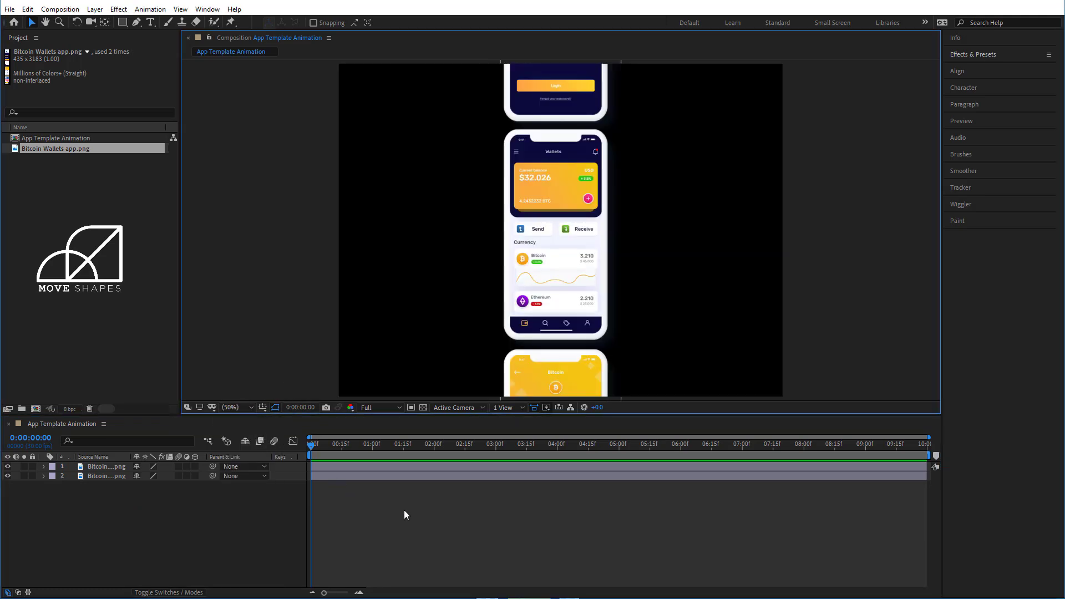
click(228, 540)
right_click(597, 535)
mouse_move(644, 411)
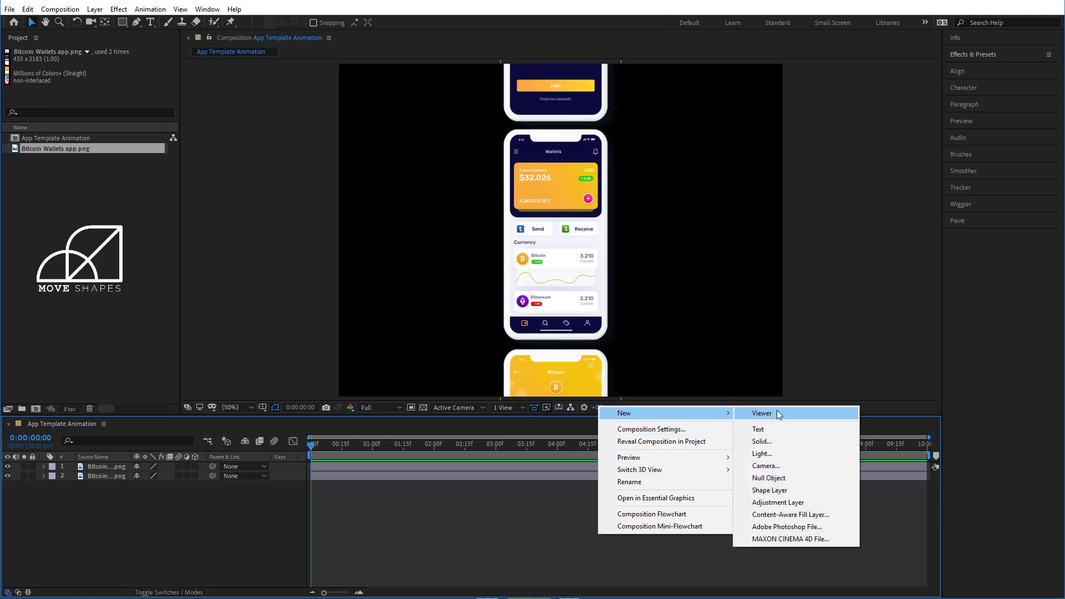
click(801, 477)
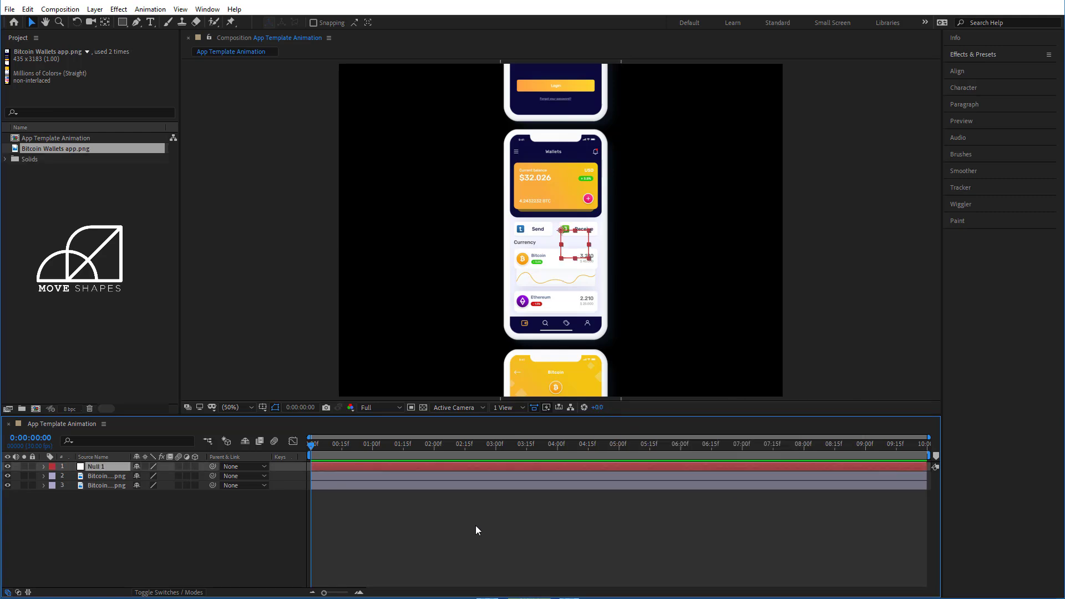
Step: Parent both Bitcoin Wallets app.png layers to the null object
click(110, 477)
shift+click(108, 485)
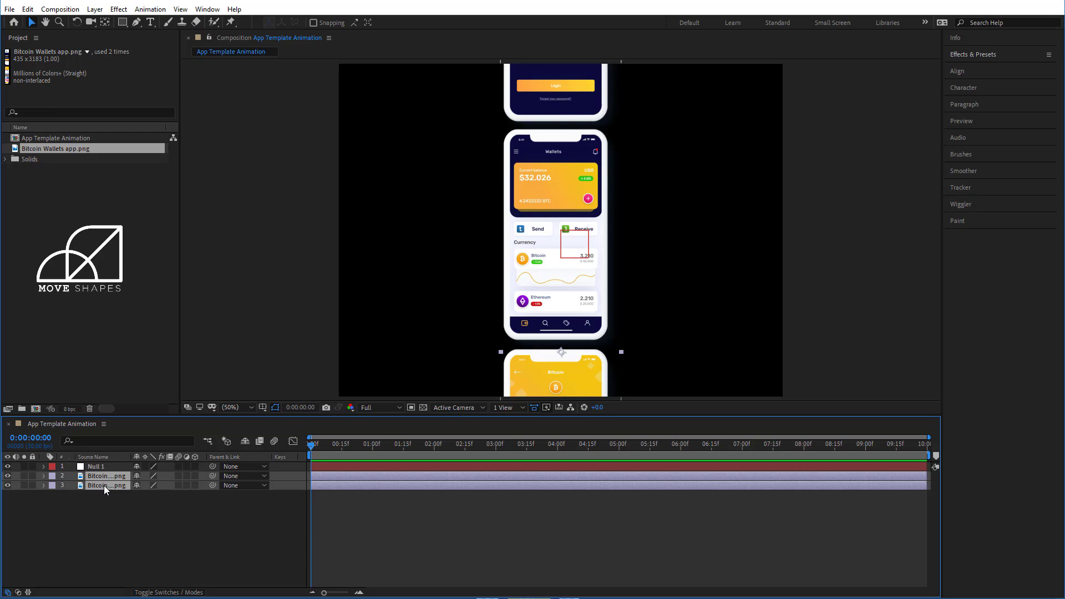
drag(213, 475, 97, 468)
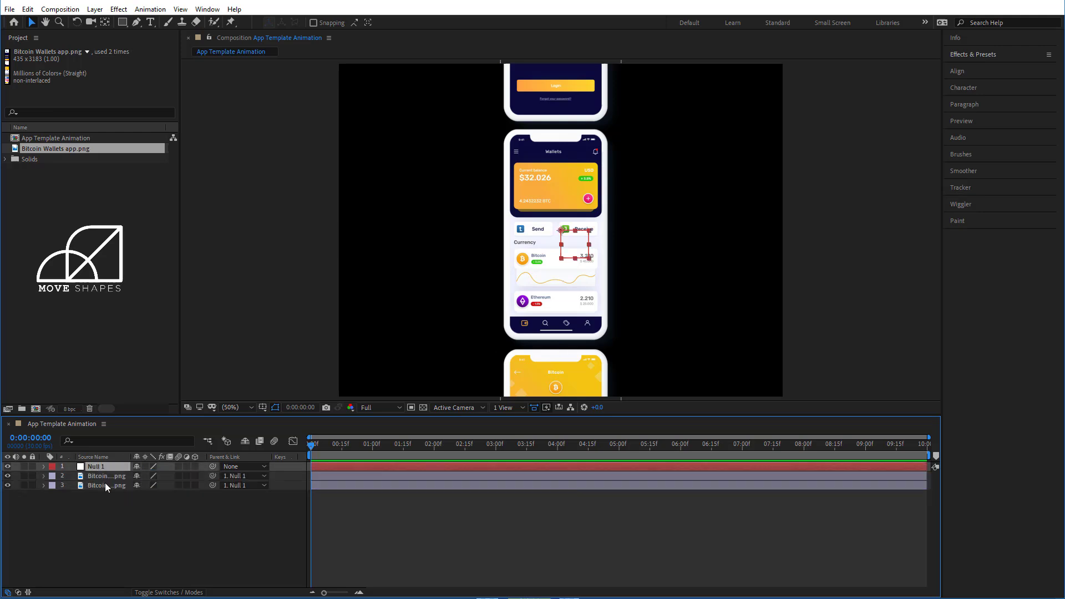
Step: Set a Position keyframe for the null at the start of the timeline and move the playhead to 0:00:09:29
click(44, 466)
click(54, 476)
click(72, 494)
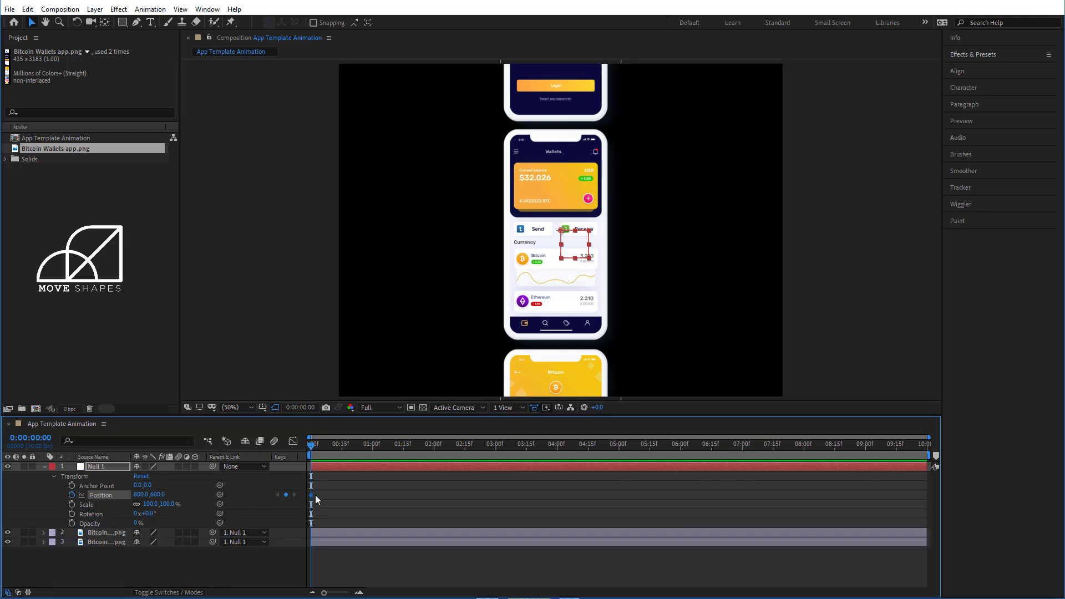
click(334, 488)
drag(314, 449, 944, 445)
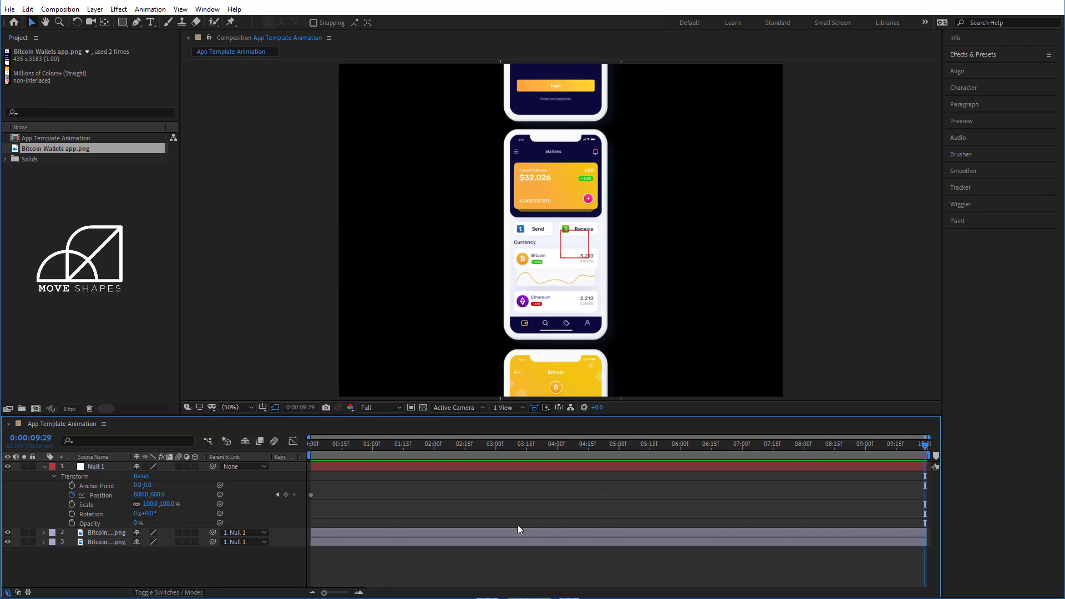
Step: At 0:00:00:00, draw a straight horizontal marker line across the full composition just above the Wallets screen with the Pen tool
drag(341, 447, 285, 454)
click(262, 252)
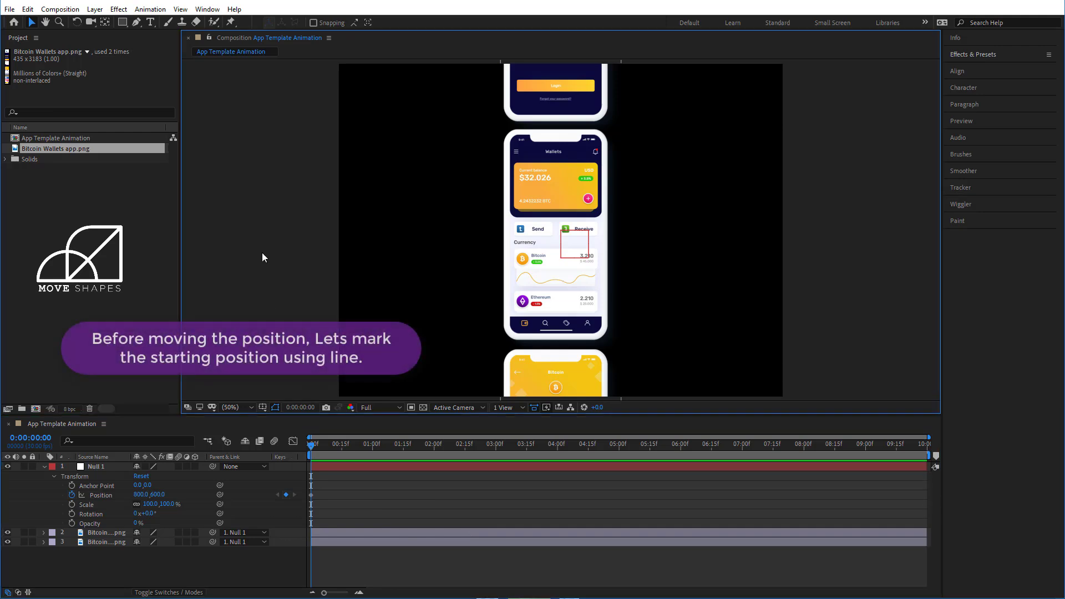
click(137, 23)
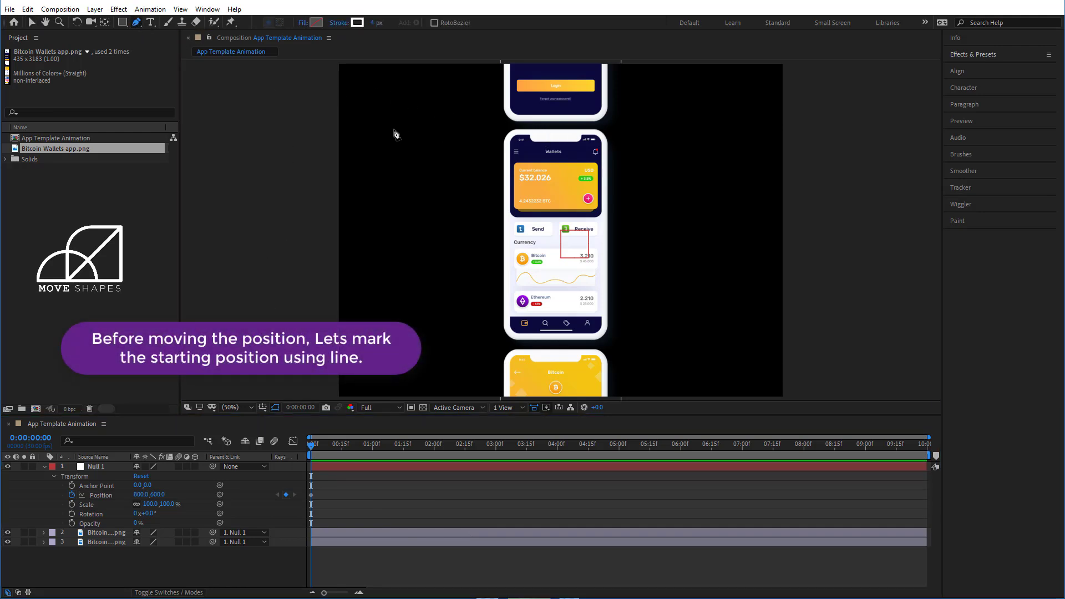
click(329, 125)
click(801, 126)
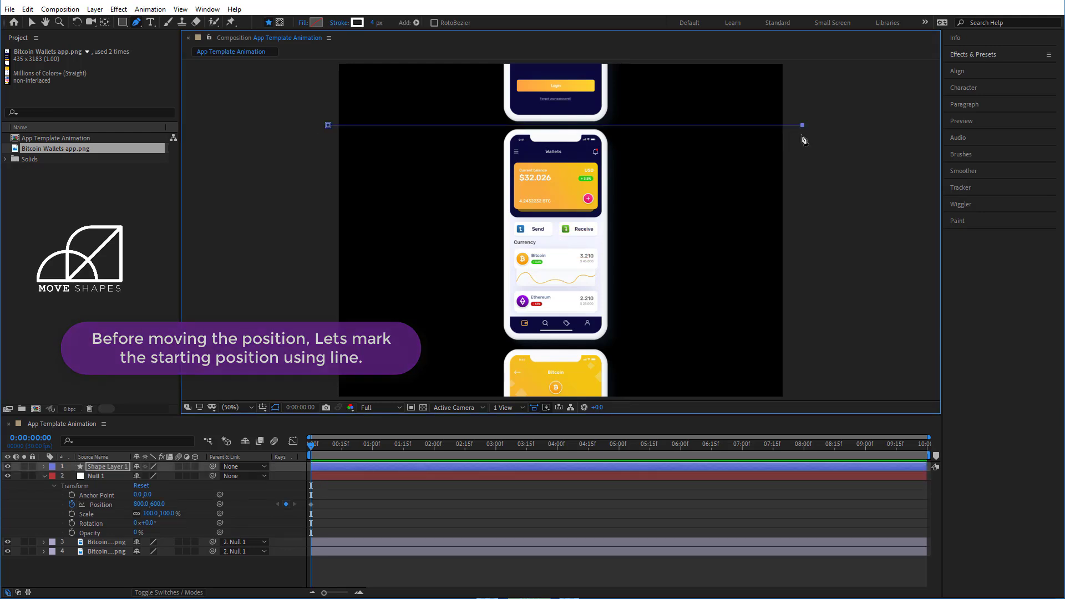
click(31, 22)
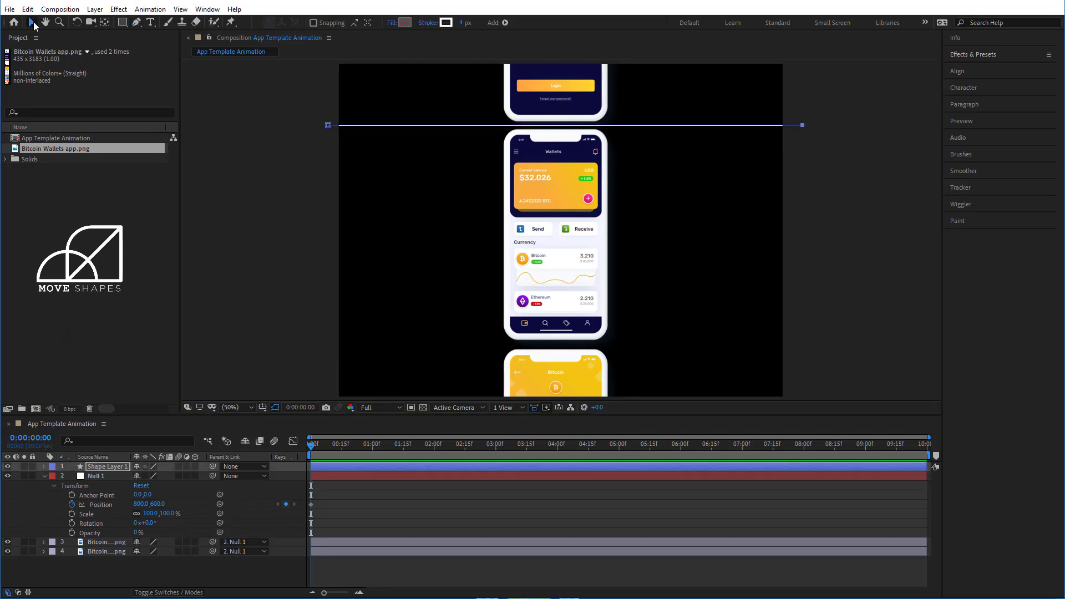
click(833, 152)
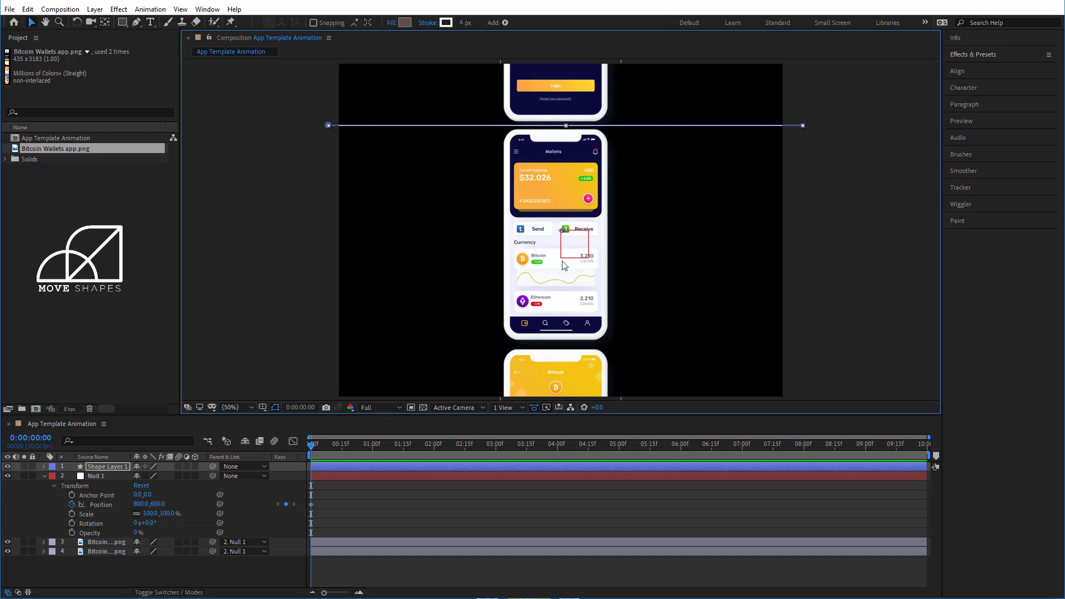
Step: Nudge the marker line down until it touches the top edge of the Wallets phone, and fit the composition in the viewer
click(114, 467)
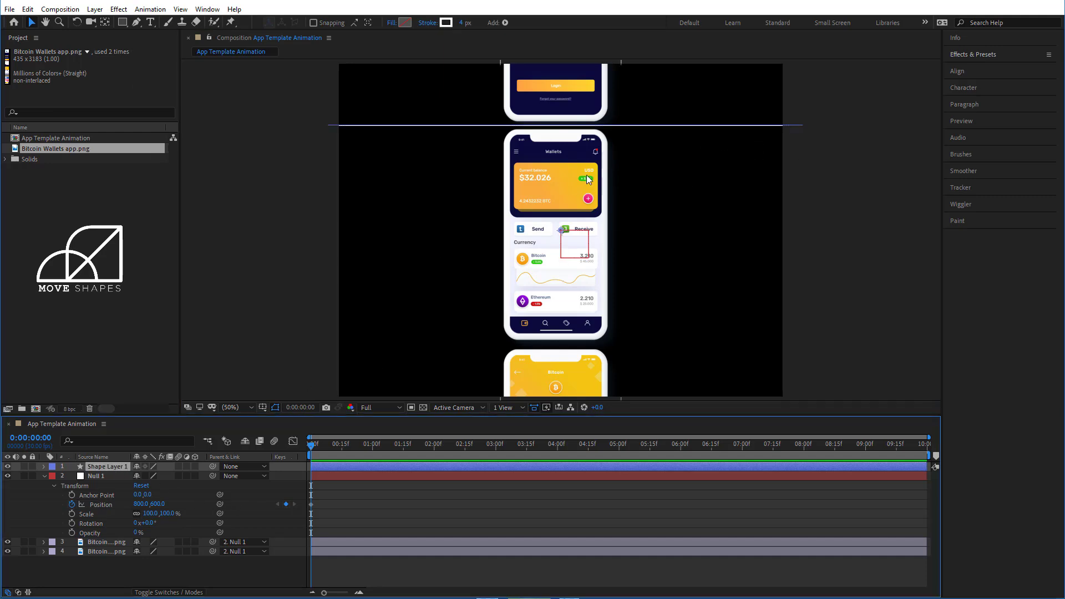
drag(556, 138, 552, 226)
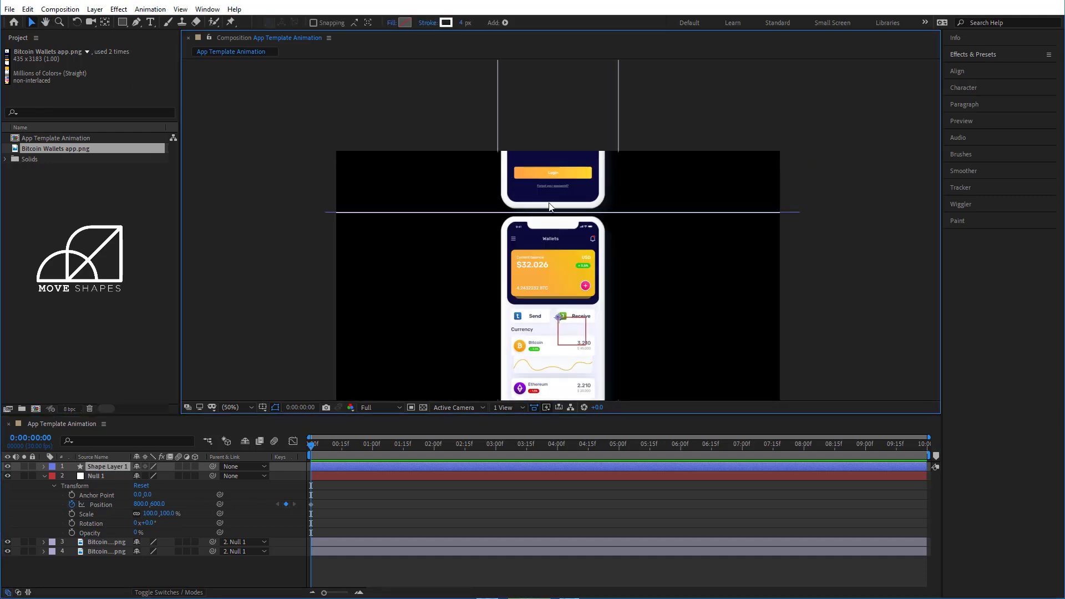
scroll(548, 204, up, 2)
key(Down)
key(Down)
key(Down)
key(Down)
key(Down)
key(Down)
key(Down)
key(Down)
key(Down)
key(Down)
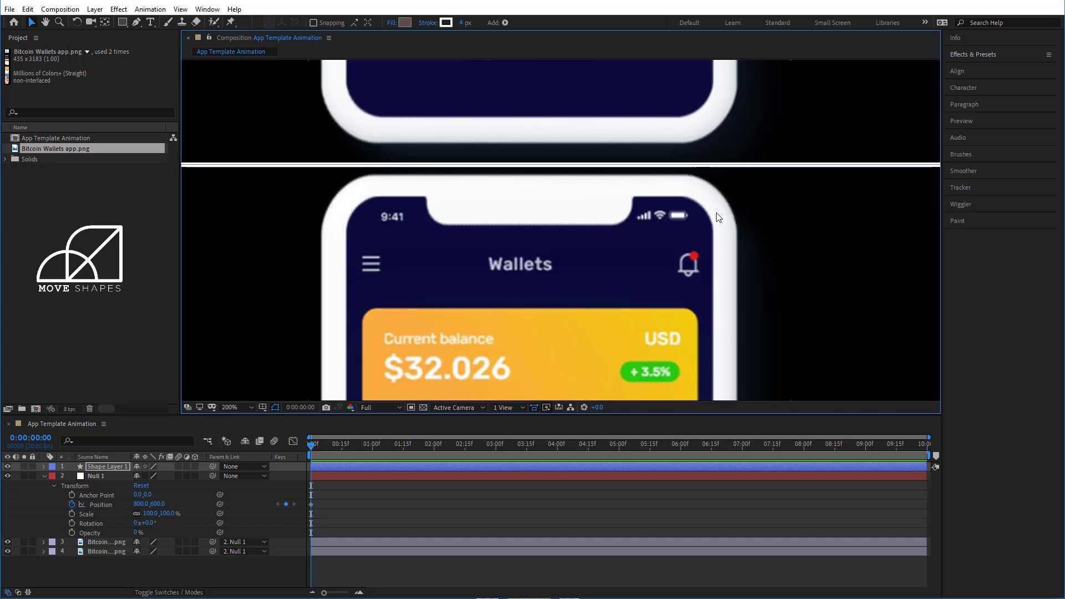
key(Down)
key(Down)
key(Down)
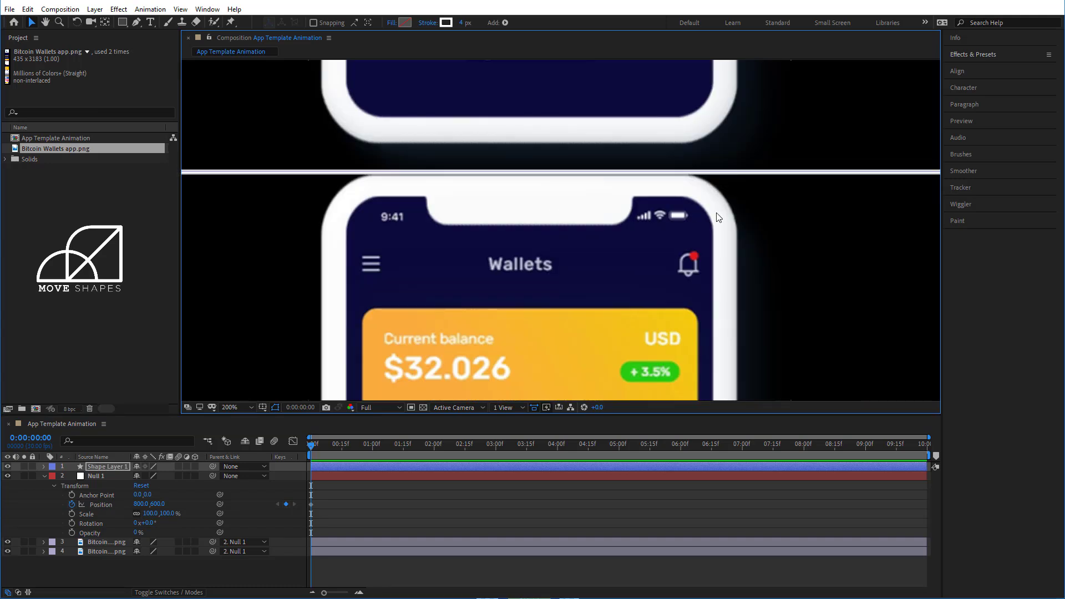
click(251, 407)
click(239, 578)
click(387, 565)
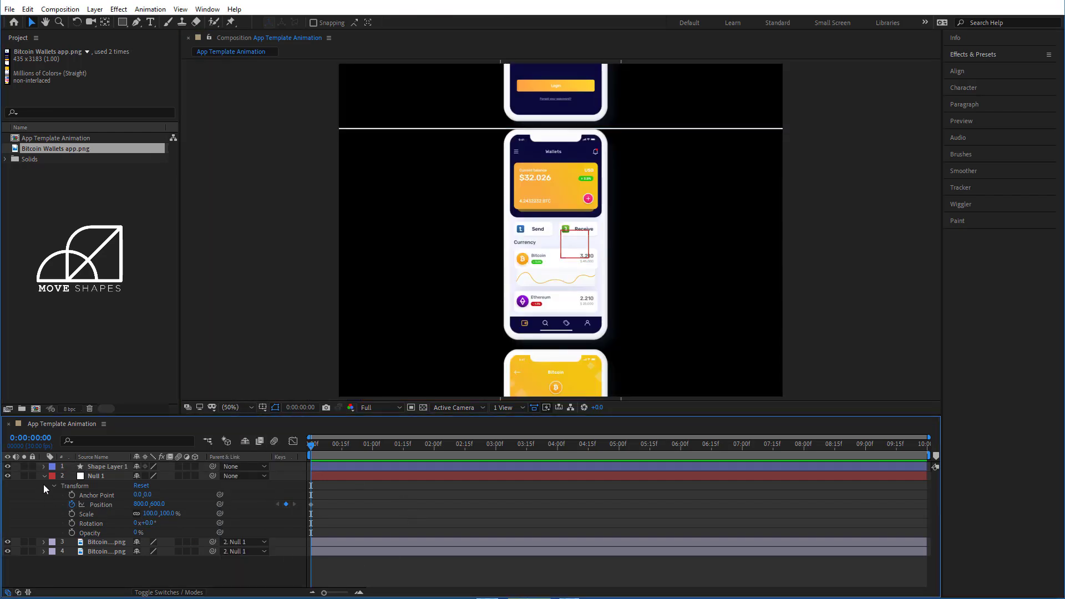
Step: Keyframe the null's Position at 0:00:09:29 with the Y value set to 100
click(88, 479)
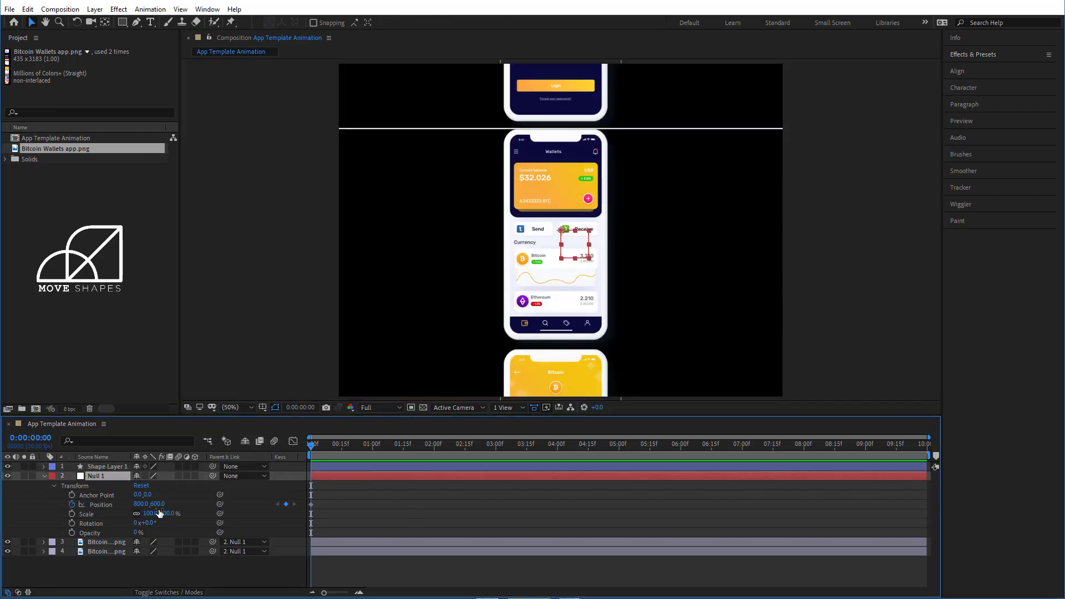
drag(318, 450, 992, 486)
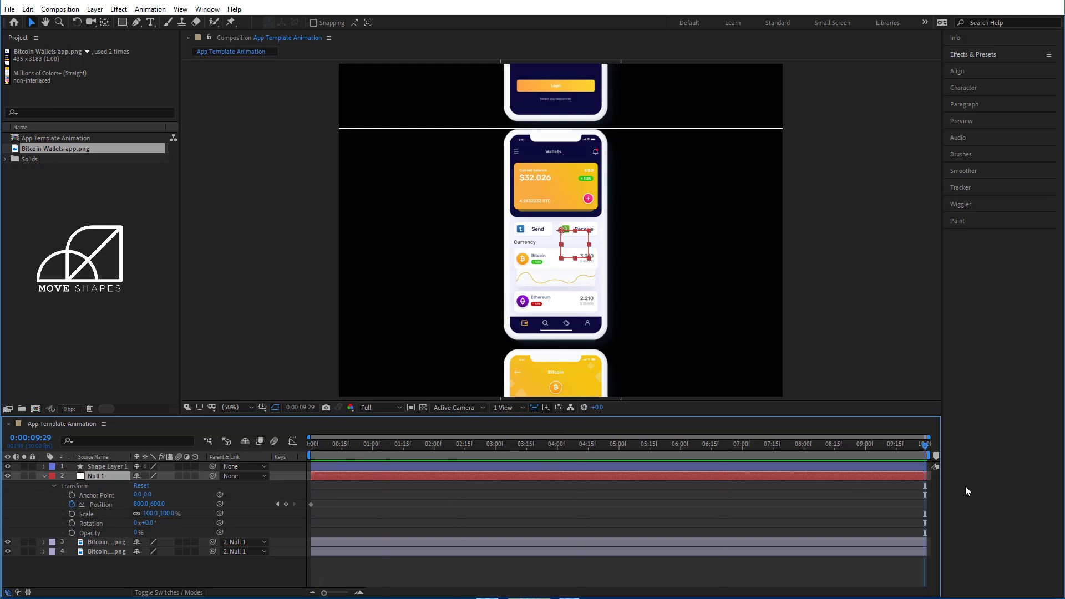
drag(158, 503, 81, 520)
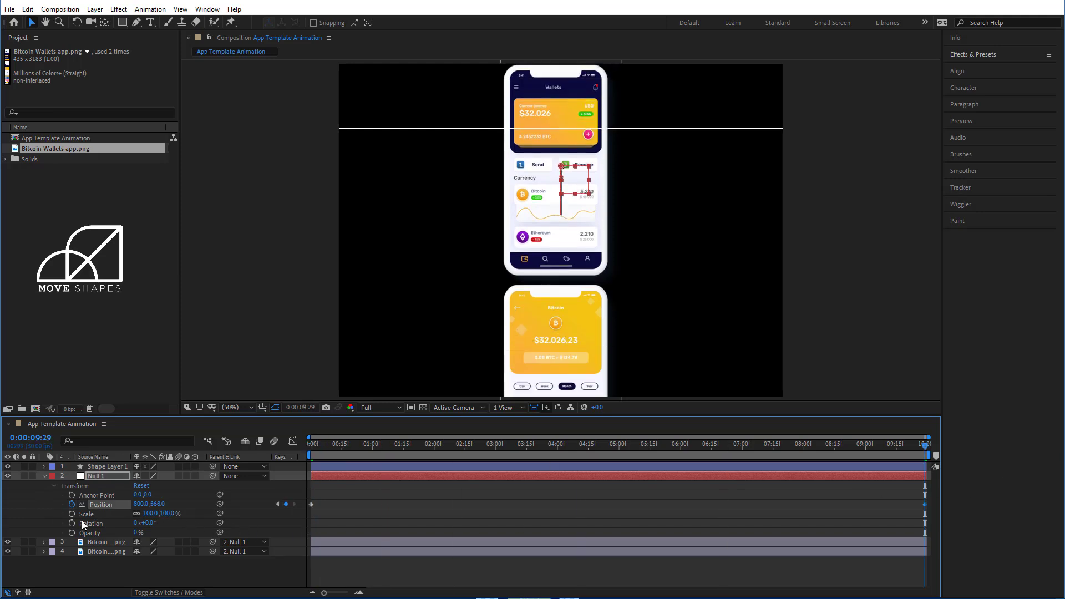
click(158, 504)
text(100)
key(Return)
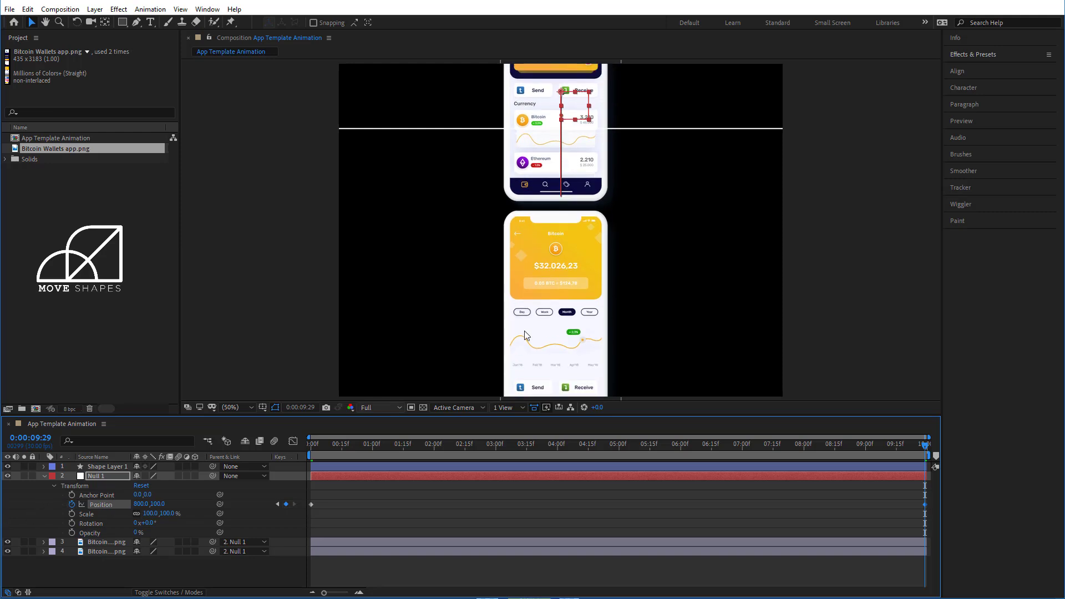
Step: Lower the null's Y position at 0:00:09:29 to -2596, lining up the second copy's Wallets screen with the marker line
drag(159, 504, 1, 505)
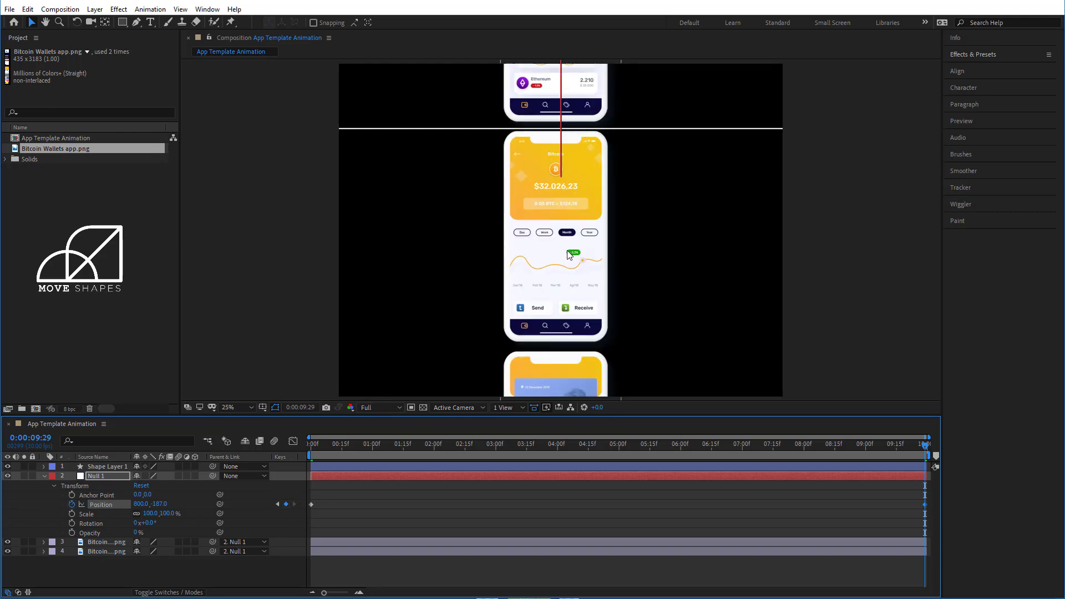
scroll(567, 254, down, 4)
drag(159, 505, 33, 516)
drag(160, 504, 1, 496)
scroll(528, 303, up, 1)
scroll(530, 302, up, 1)
scroll(533, 302, up, 2)
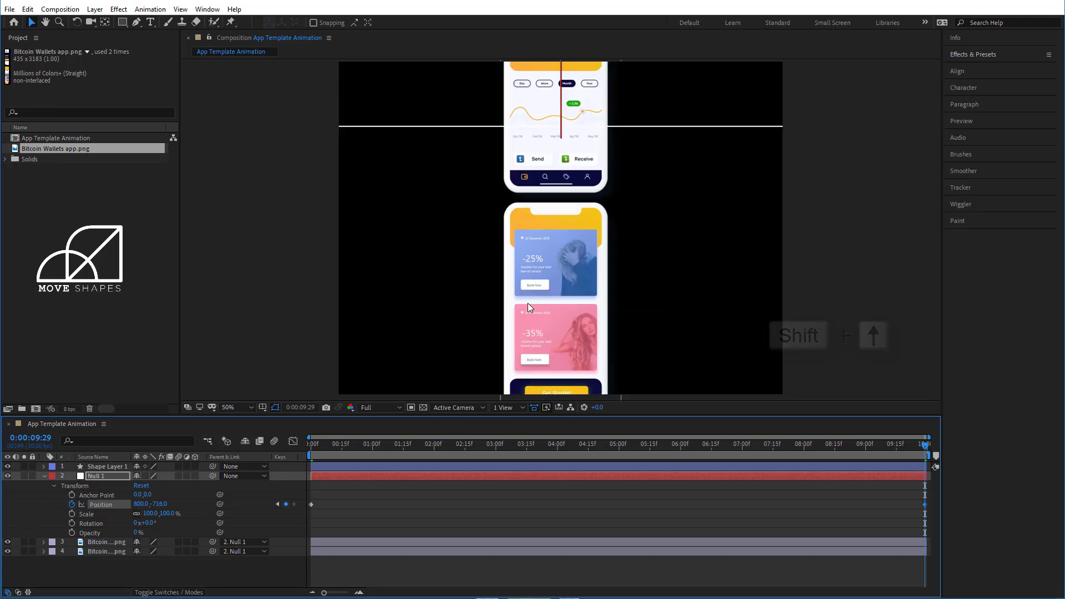
drag(148, 504, 118, 536)
drag(158, 503, 69, 508)
drag(162, 506, 15, 515)
drag(158, 503, 36, 508)
drag(159, 505, 70, 498)
drag(165, 506, 99, 488)
drag(170, 505, 92, 511)
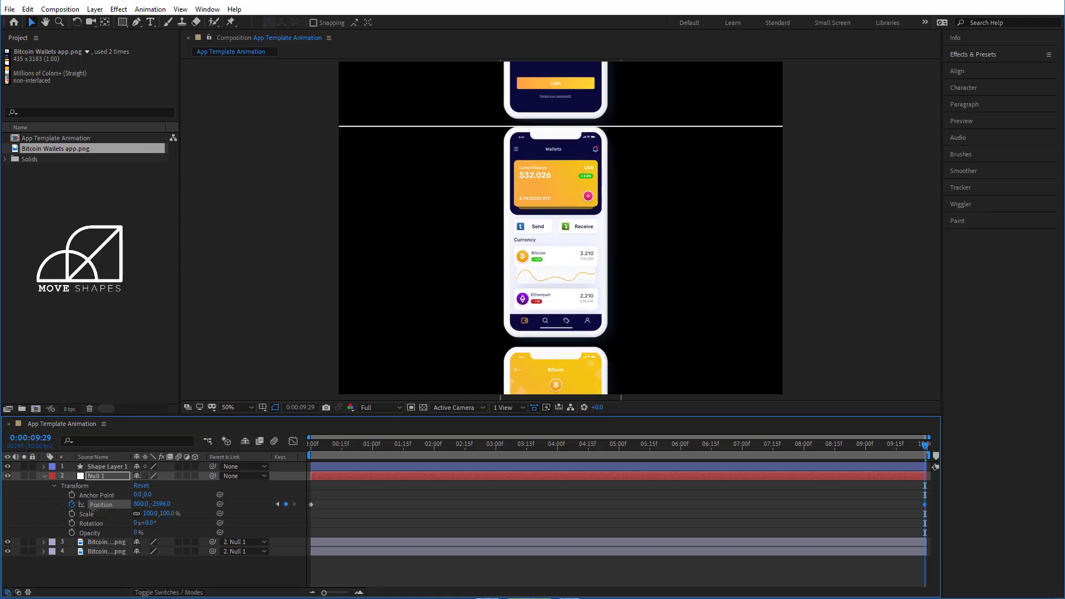
Step: Preview the scroll and compare the Wallets screen's alignment with the marker line at the first and last frames
click(410, 510)
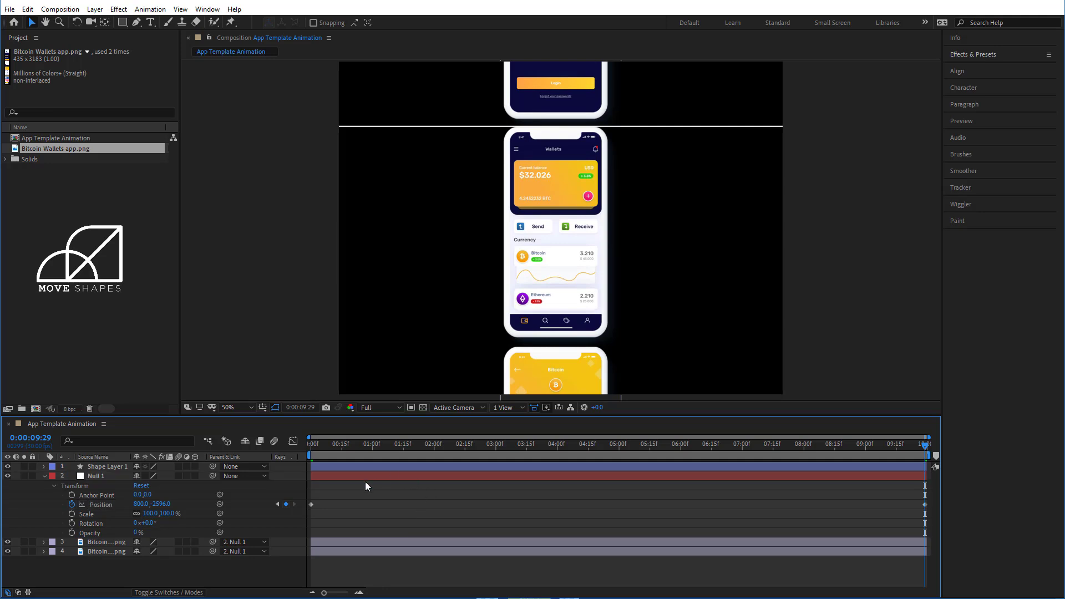
click(311, 446)
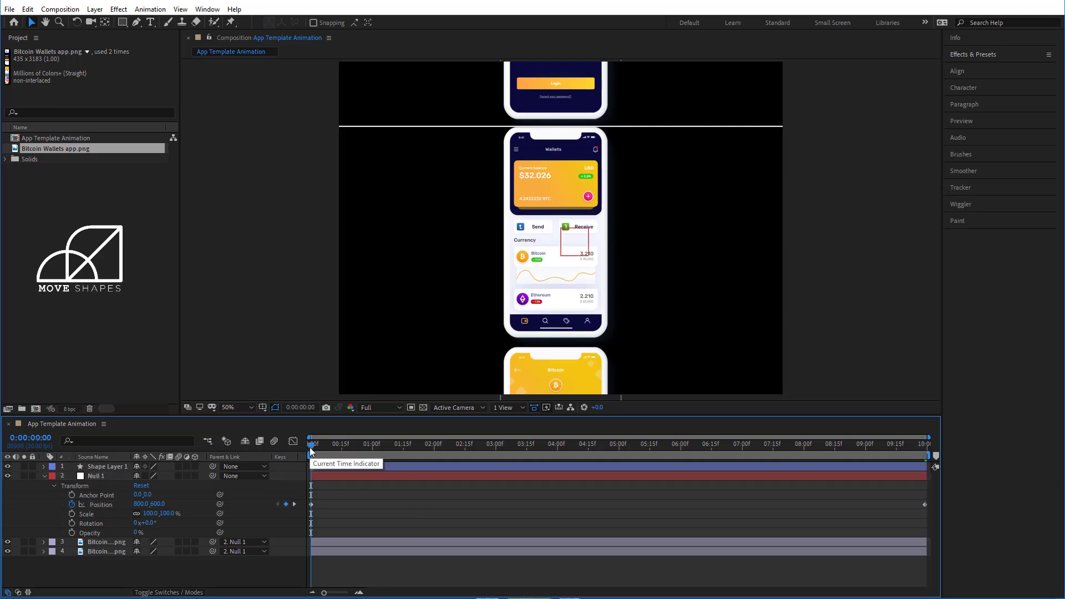
key(space)
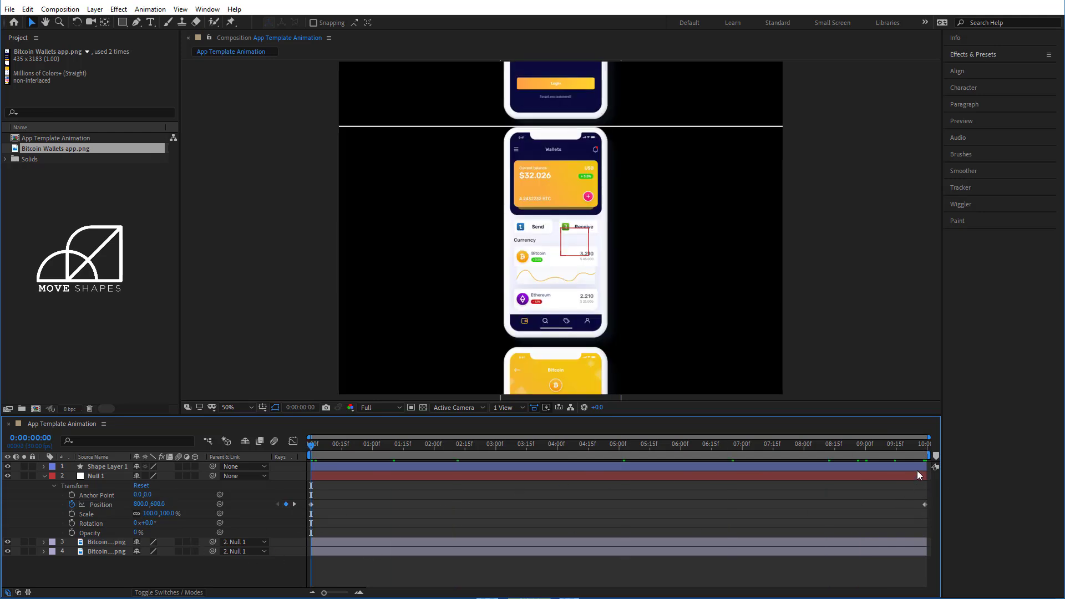
click(925, 452)
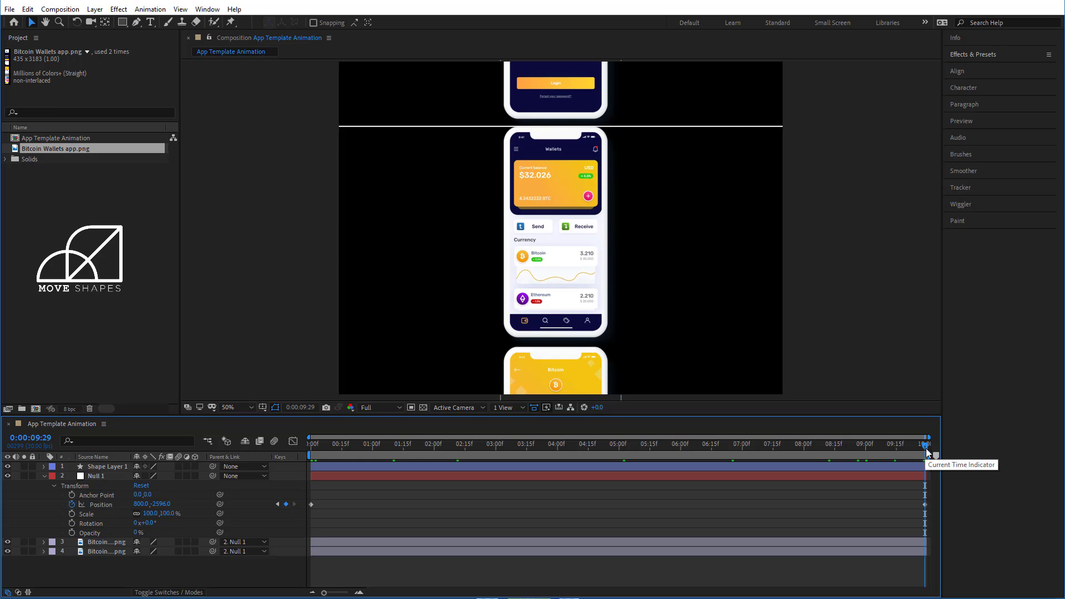
click(311, 447)
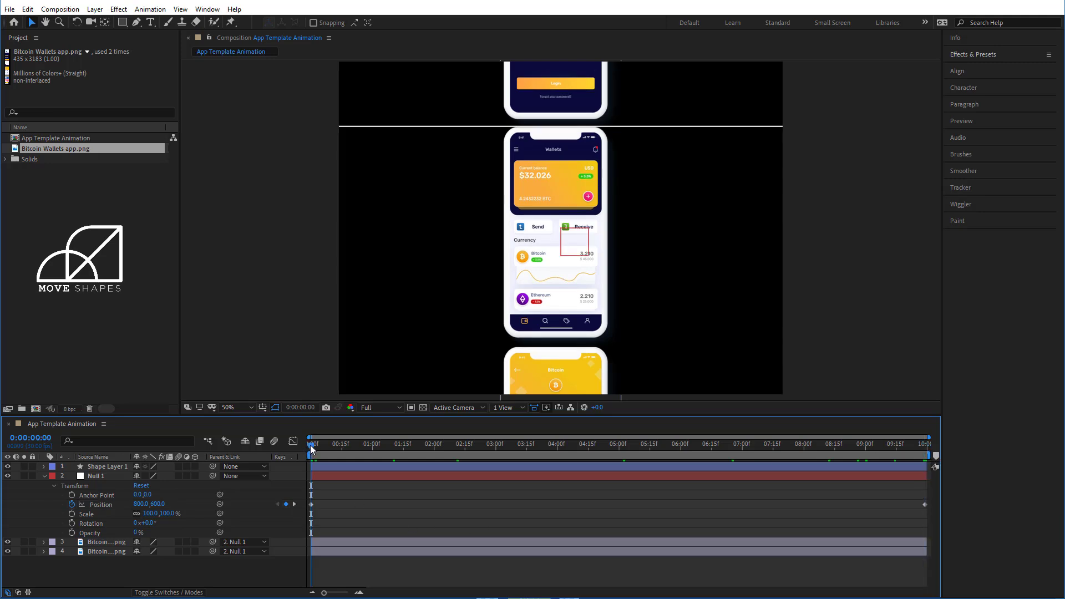
Step: Set the null's Y position at 0:00:09:29 to -2595
click(923, 451)
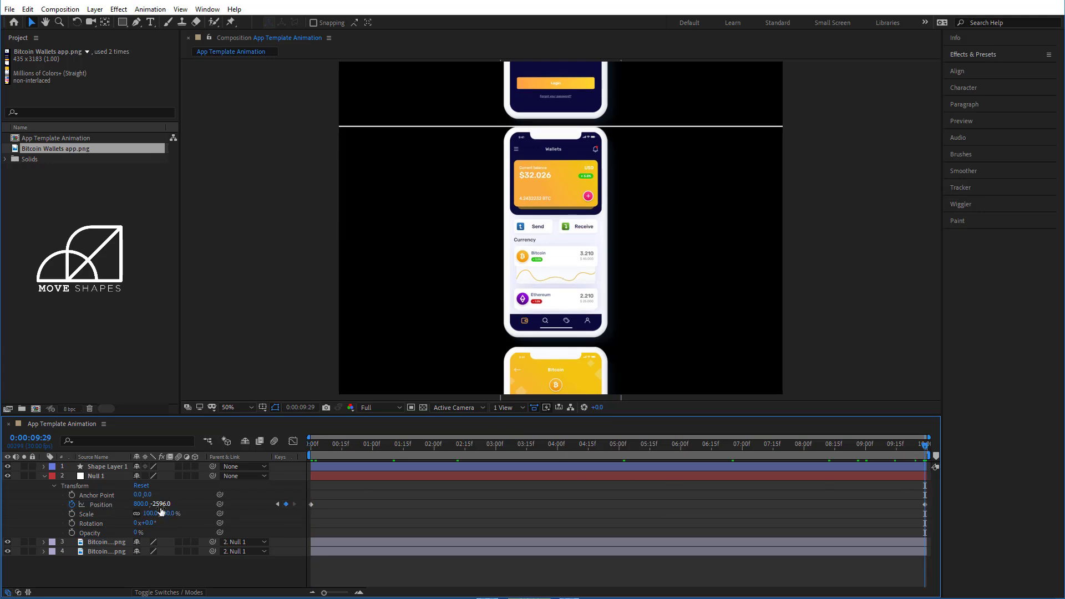
click(161, 503)
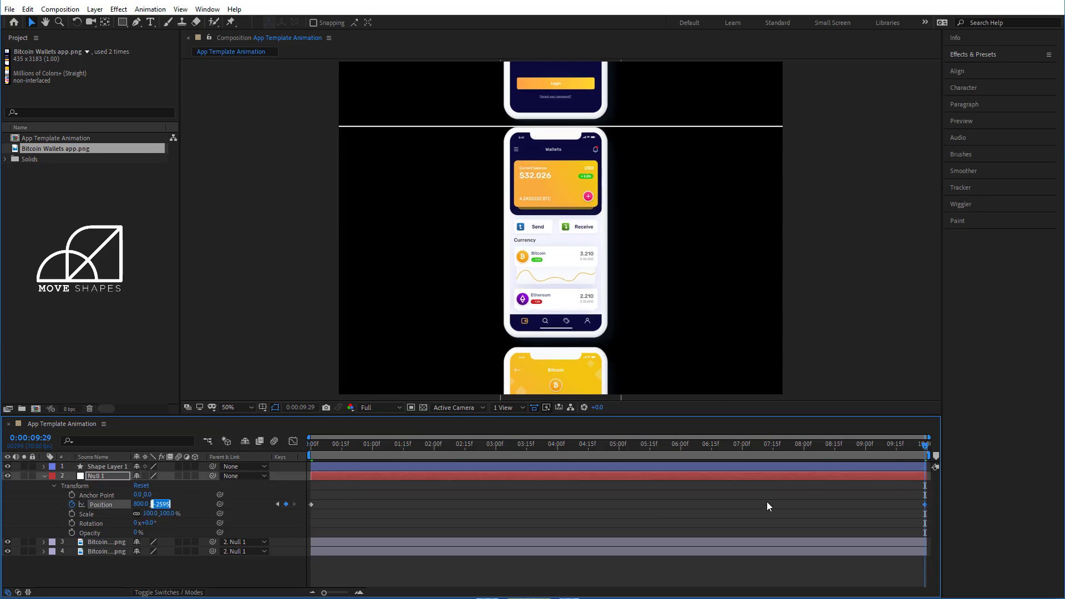
click(891, 470)
click(873, 491)
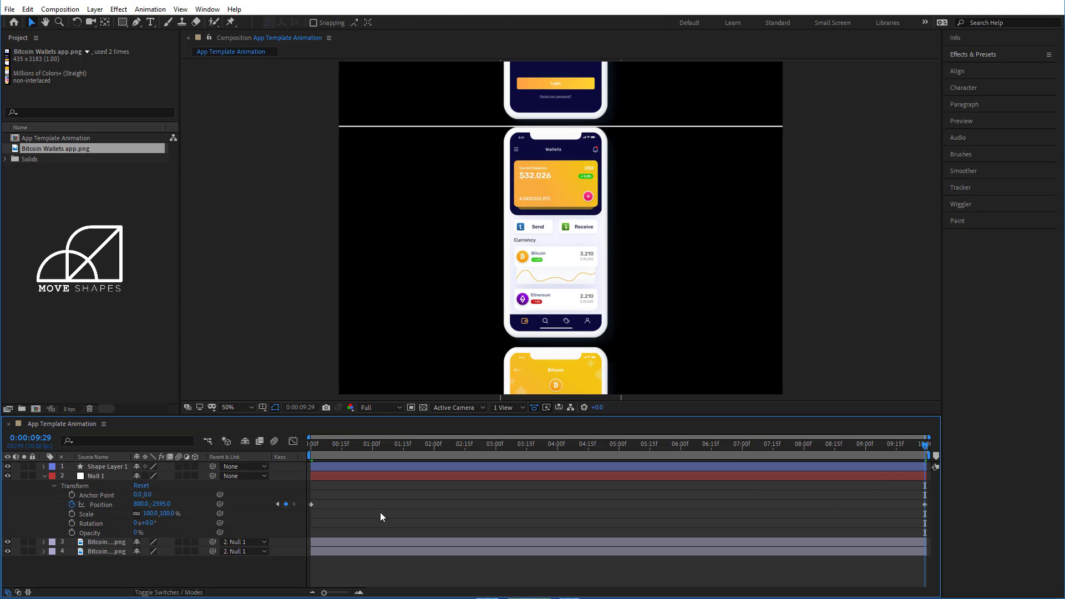
Step: Collapse the null's properties and delete the marker line's shape layer
click(43, 476)
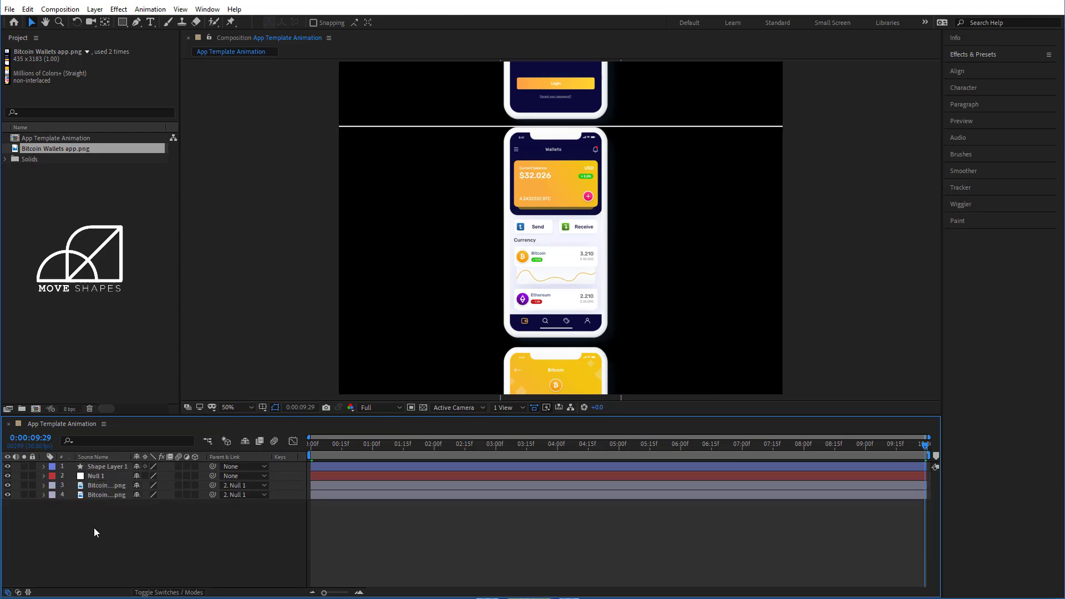
click(94, 469)
key(Delete)
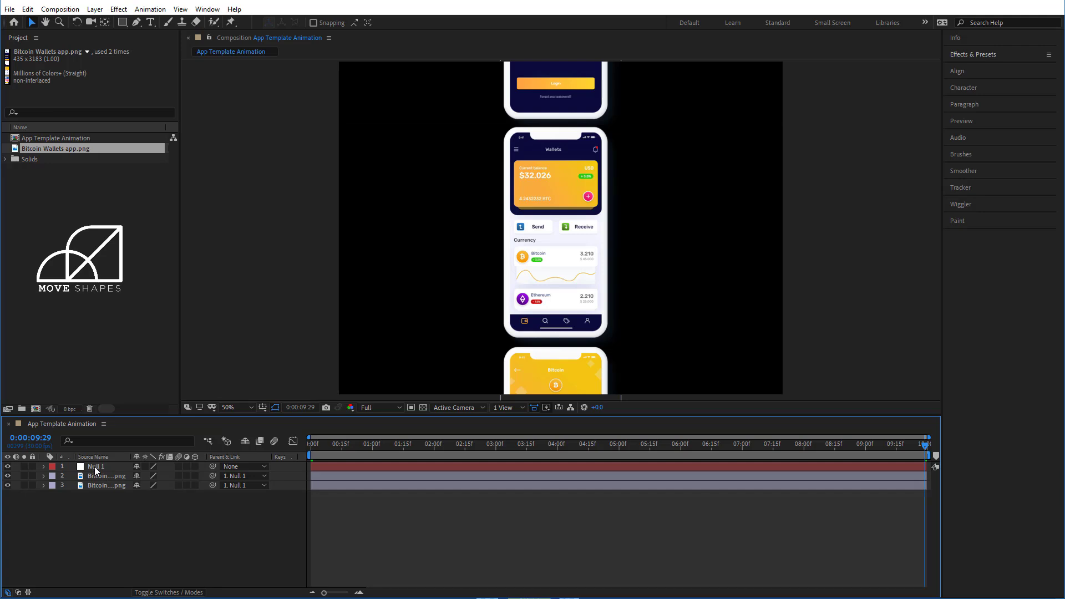
Step: Show only the null's Position property, preview the scrolling loop, and return the playhead to 0:00:00:00
click(94, 468)
key(p)
click(167, 542)
key(space)
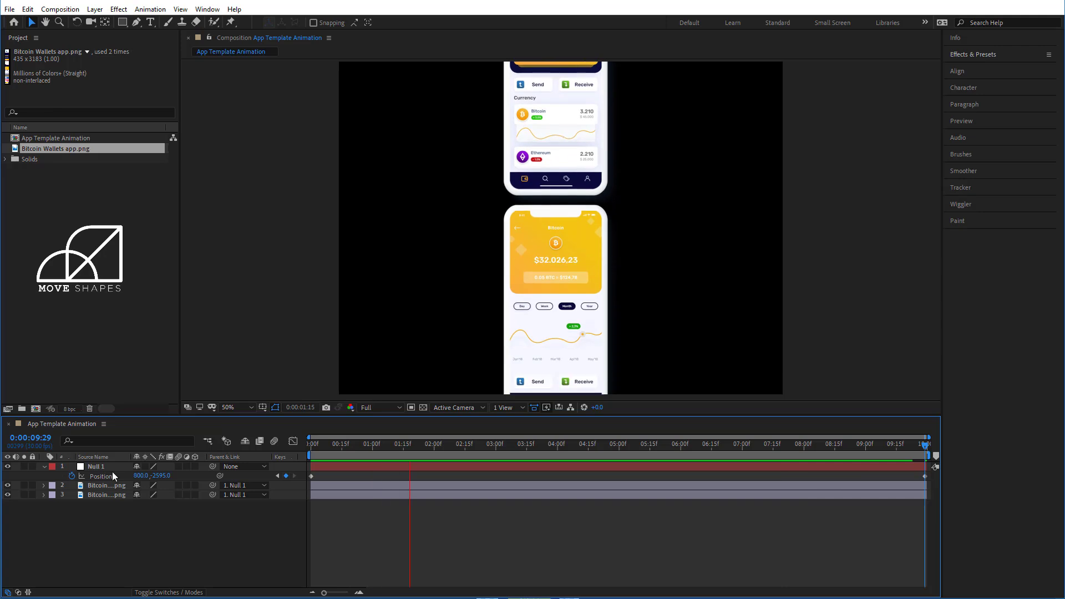
drag(326, 445, 250, 474)
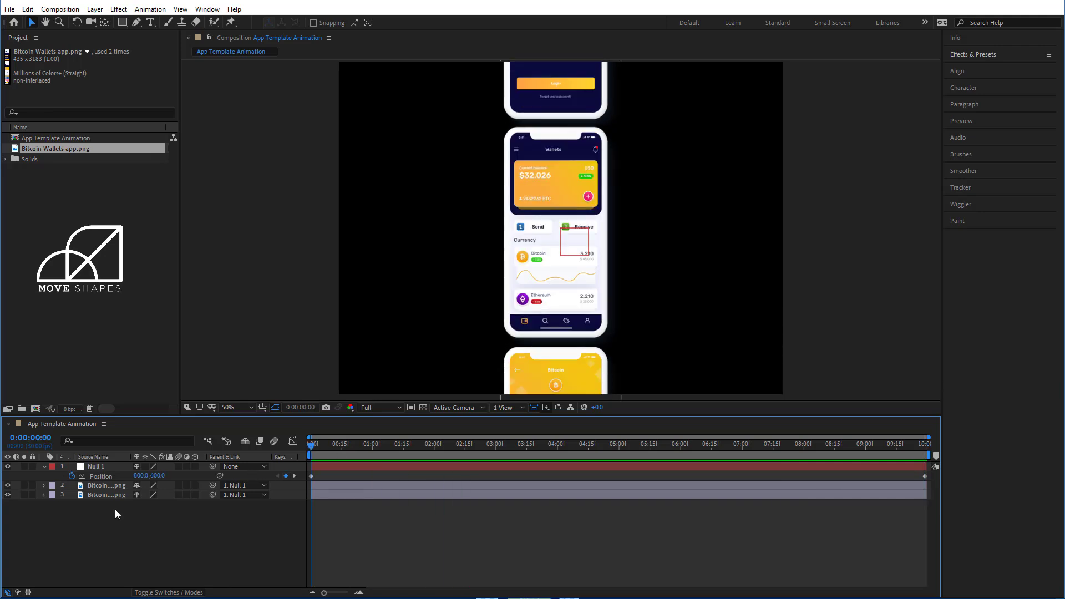
Step: Add a Position keyframe to the null at 0:00:04:12
drag(320, 445, 583, 490)
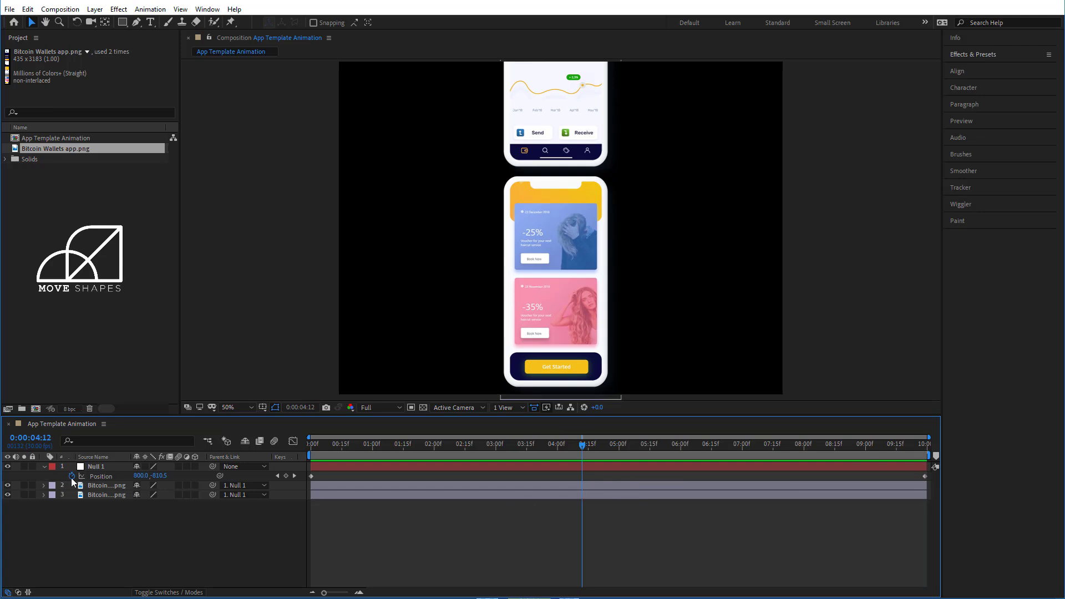
click(286, 475)
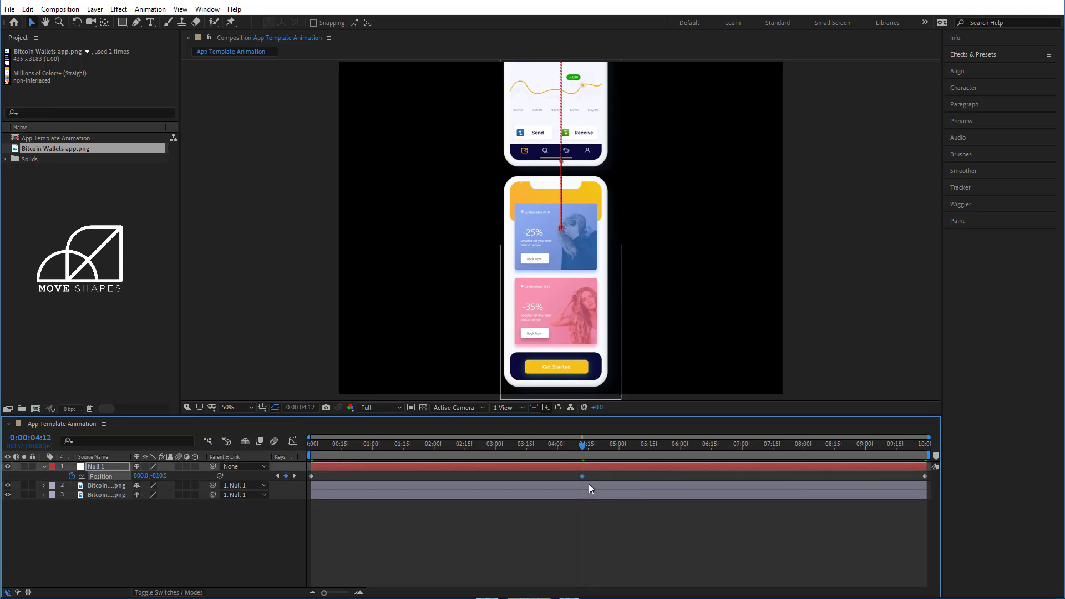
drag(586, 468, 664, 472)
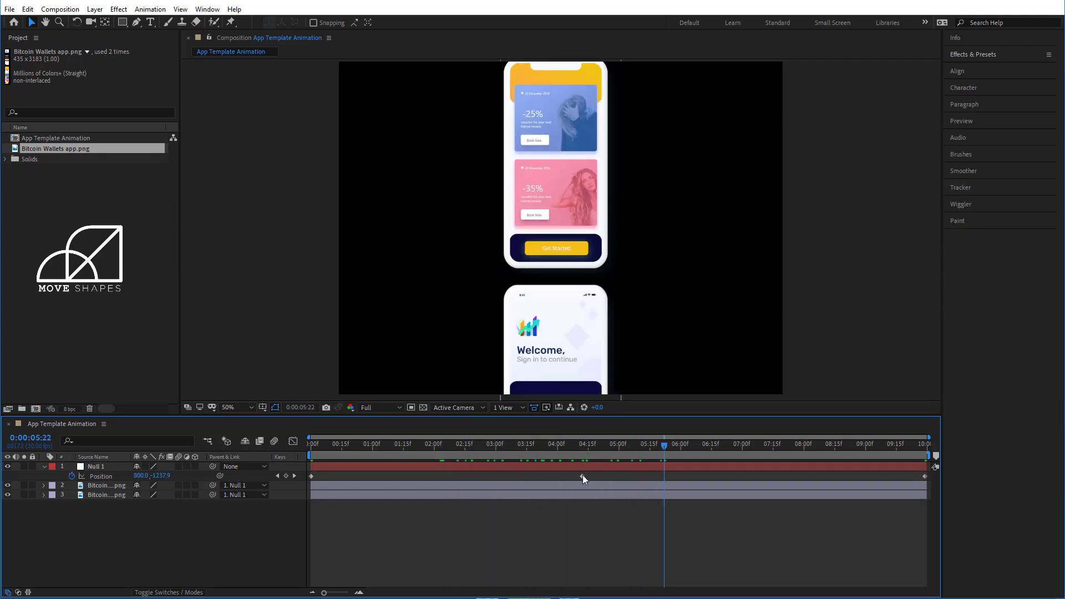
Step: Move the null's middle Position keyframe to 0:00:08:15 and preview the changed scroll timing
drag(582, 475, 833, 494)
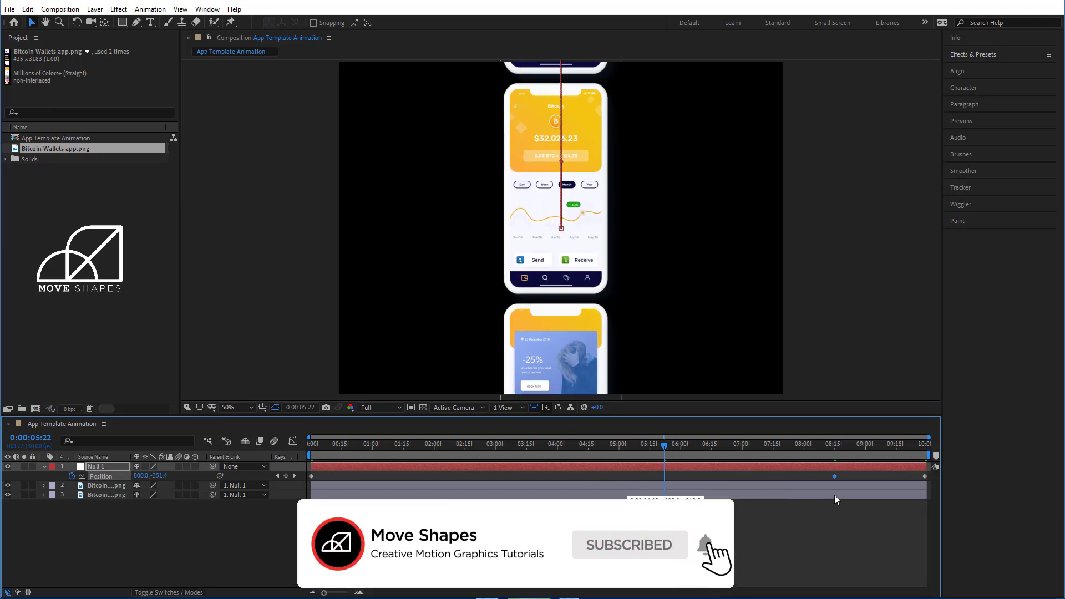
drag(832, 448, 834, 448)
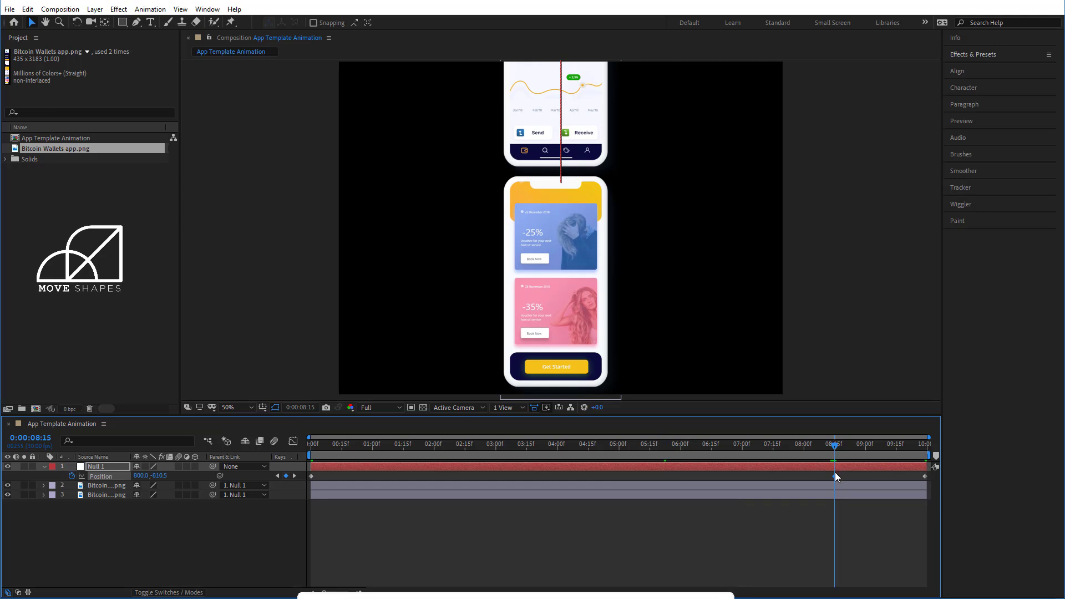
click(846, 527)
key(space)
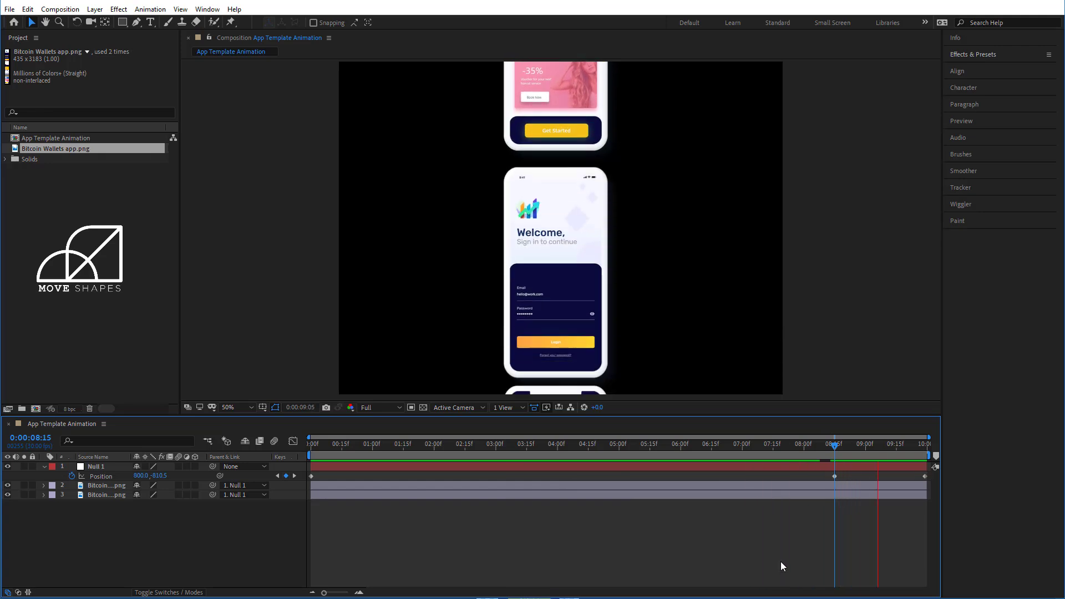
Step: Stop the preview and apply Easy Ease to all three Position keyframes of the null
click(834, 445)
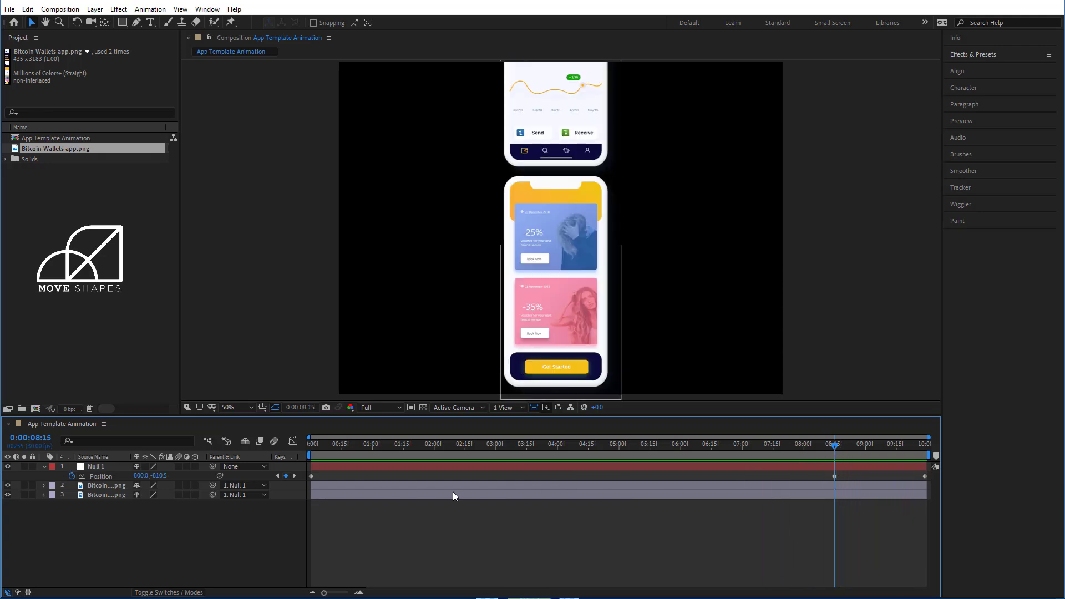
click(925, 475)
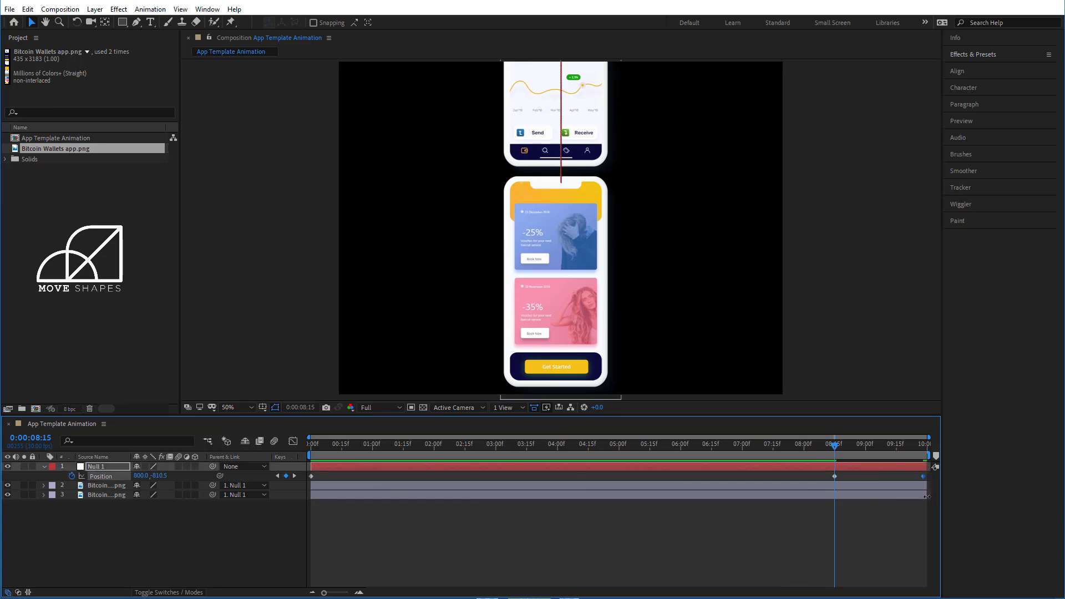
drag(927, 515, 304, 475)
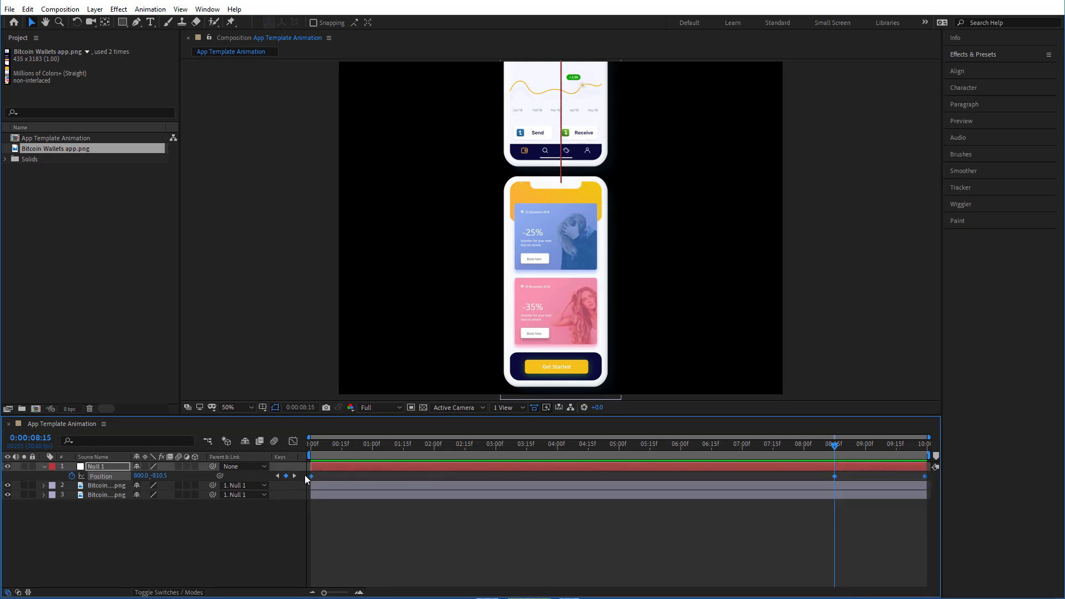
right_click(311, 475)
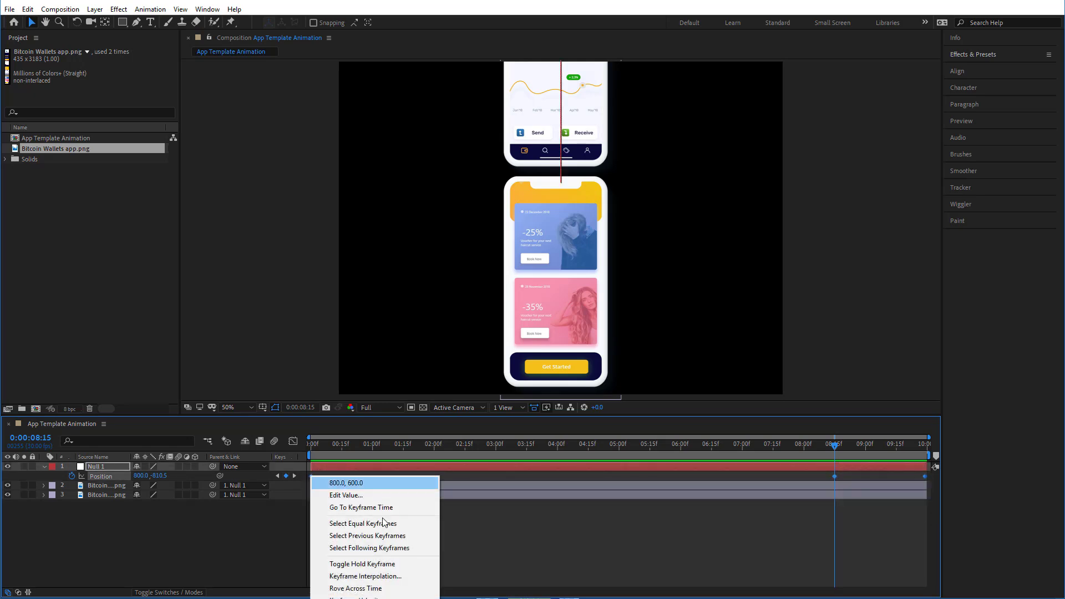
mouse_move(383, 598)
click(587, 540)
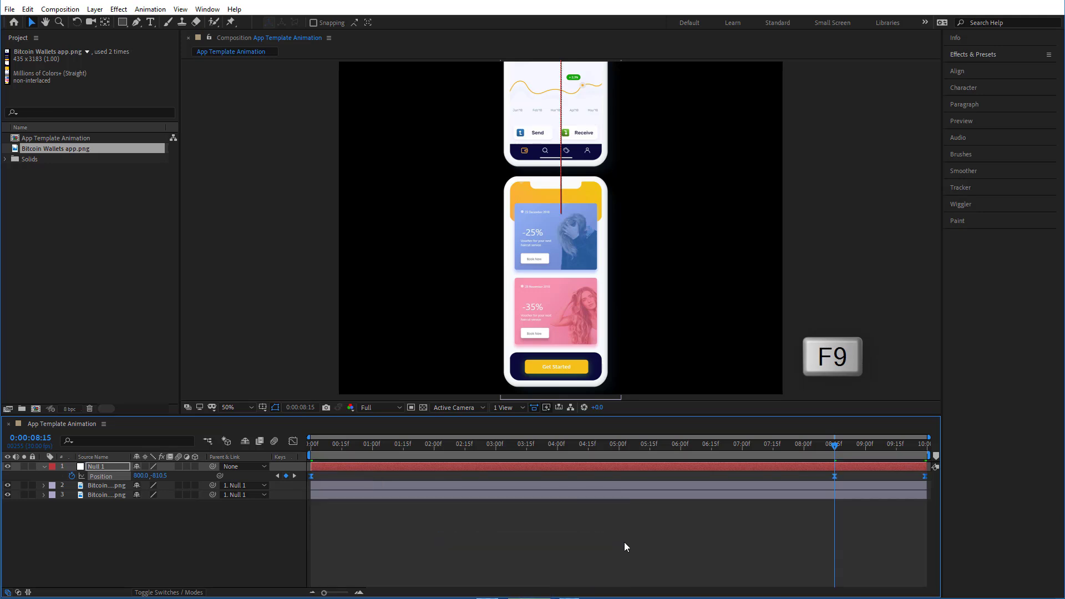
Step: Extend the speed graph's easing handles inward between 0:00:08:15 and the final keyframe for a steeper peak, and preview the motion
click(293, 441)
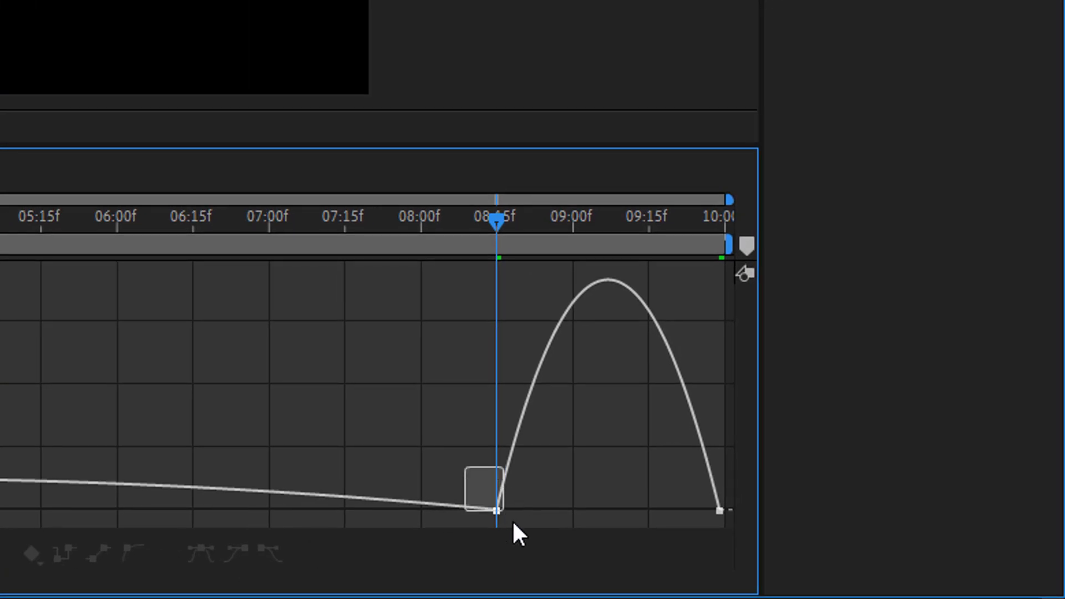
click(499, 511)
drag(535, 510, 571, 510)
drag(682, 511, 641, 517)
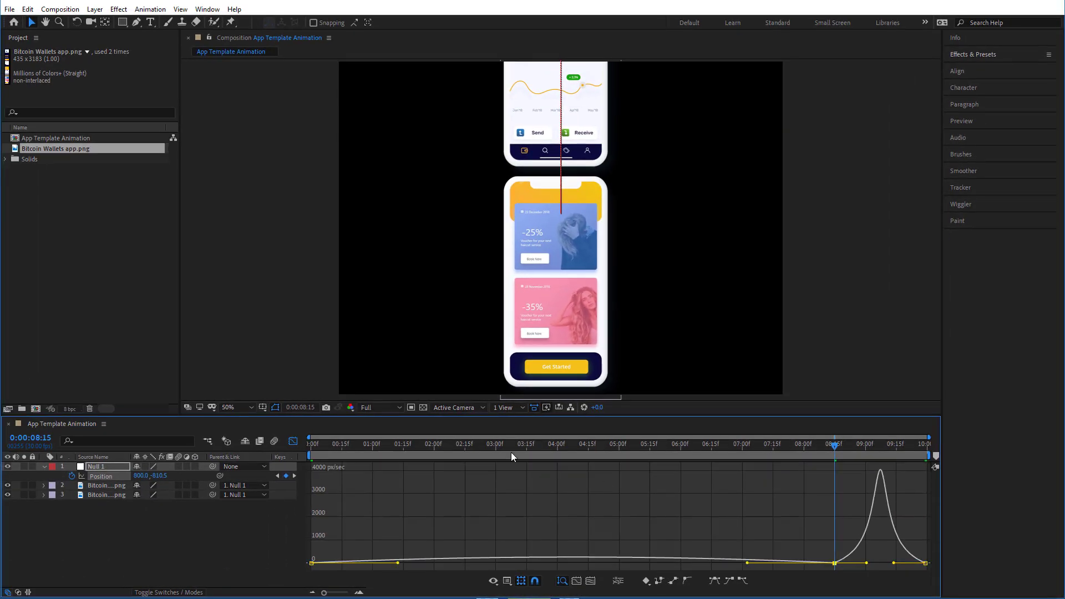
click(293, 441)
click(721, 557)
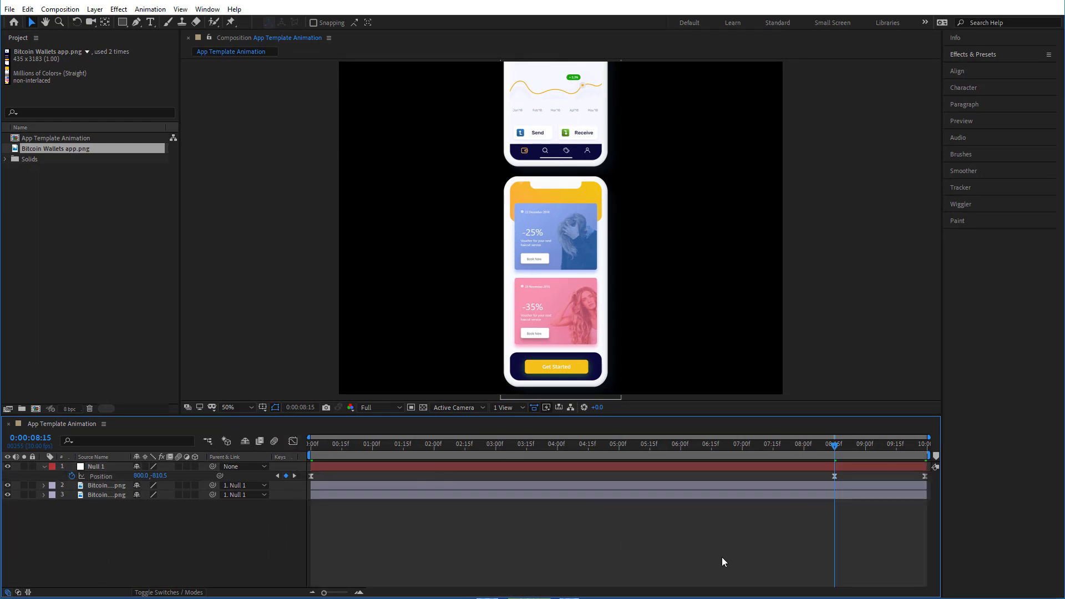
key(space)
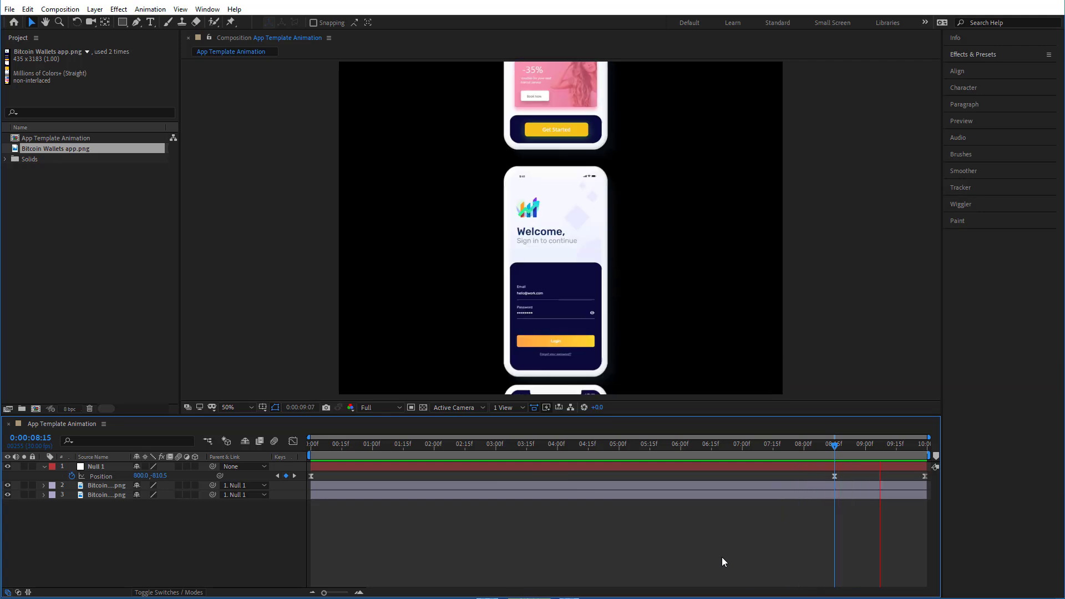
mouse_move(831, 444)
mouse_down()
mouse_move(804, 456)
mouse_move(826, 457)
mouse_up()
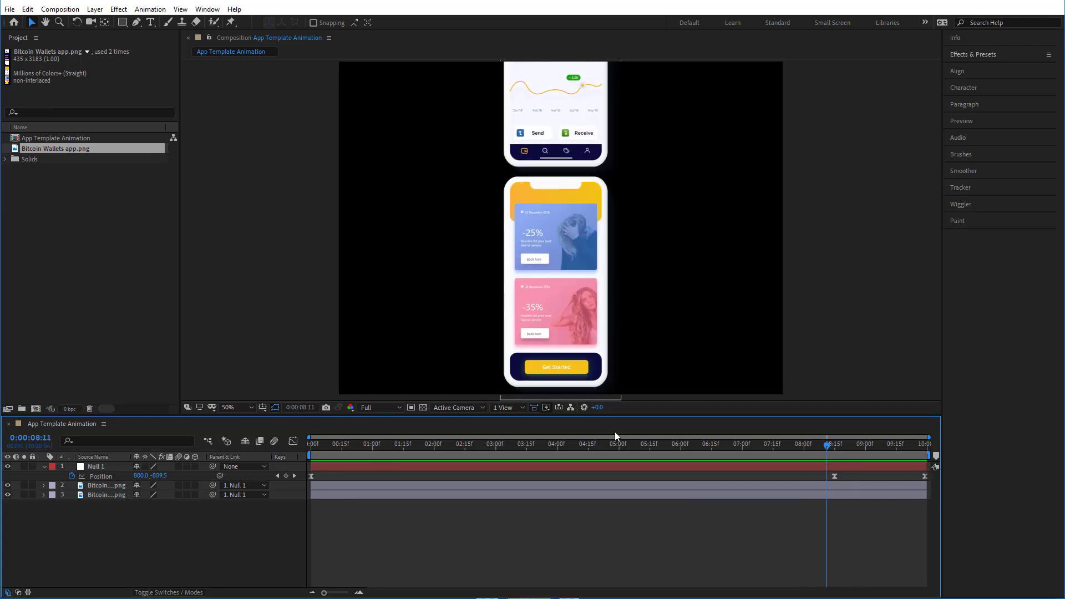
Step: Raise both the outgoing and incoming speed of the null's 0:00:08:15 Position keyframe slightly above zero in the speed graph
click(107, 477)
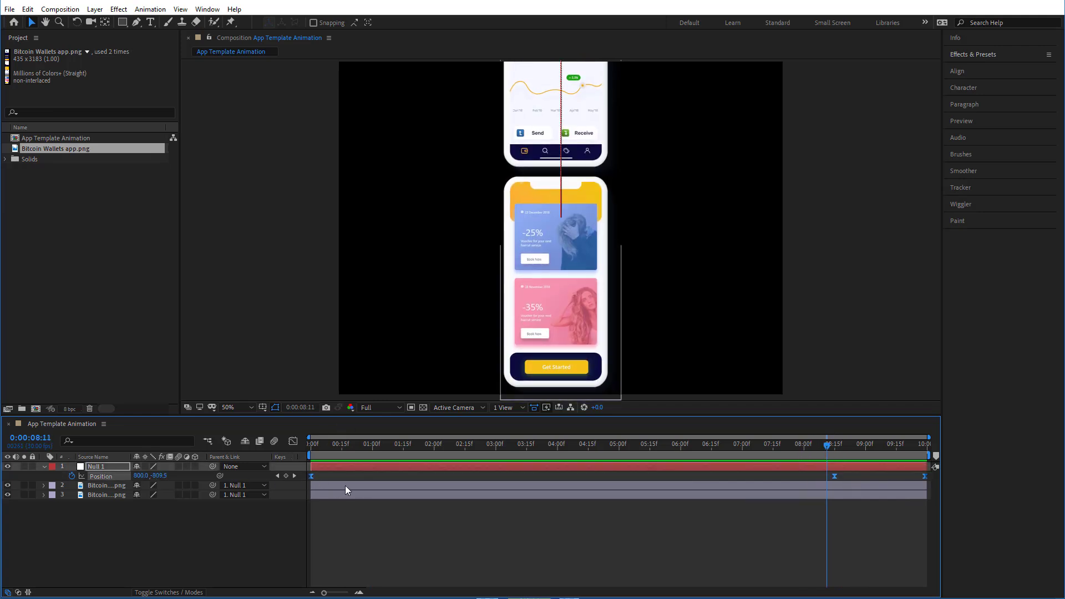
click(293, 441)
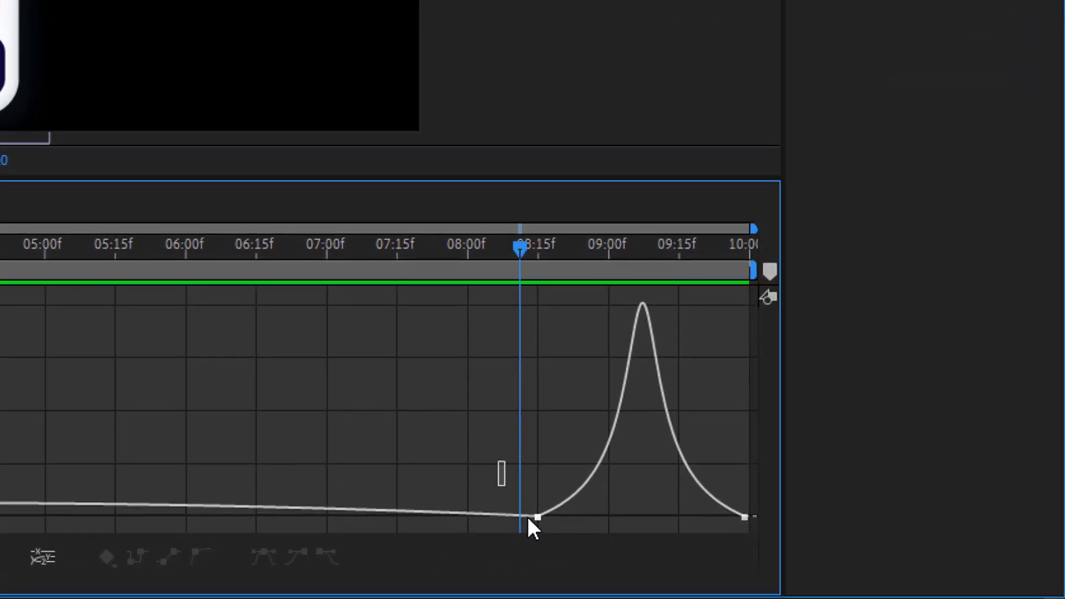
click(528, 517)
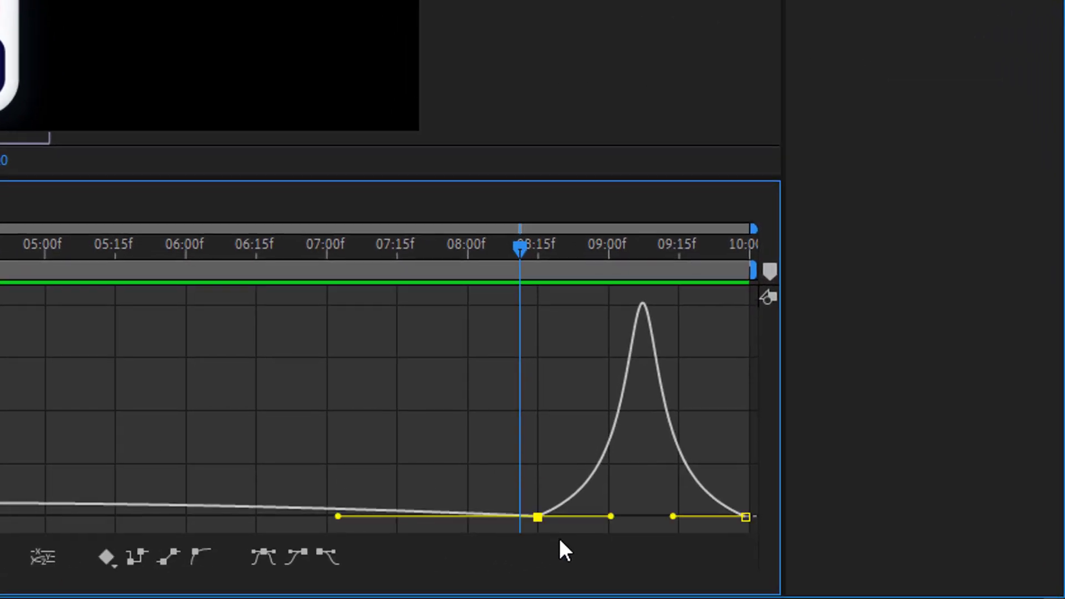
drag(537, 515, 538, 504)
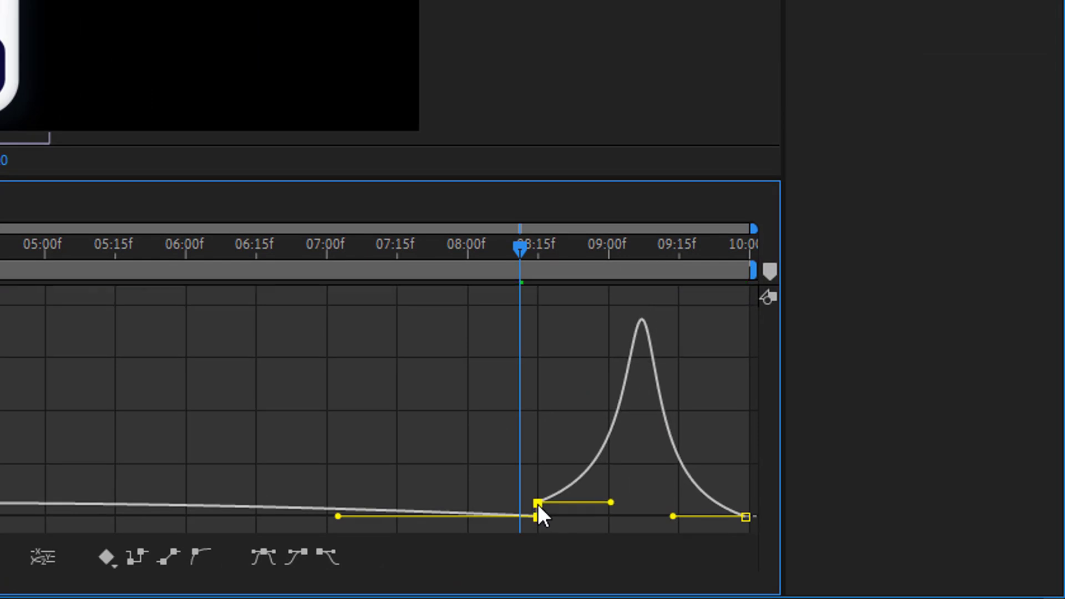
drag(539, 520, 537, 507)
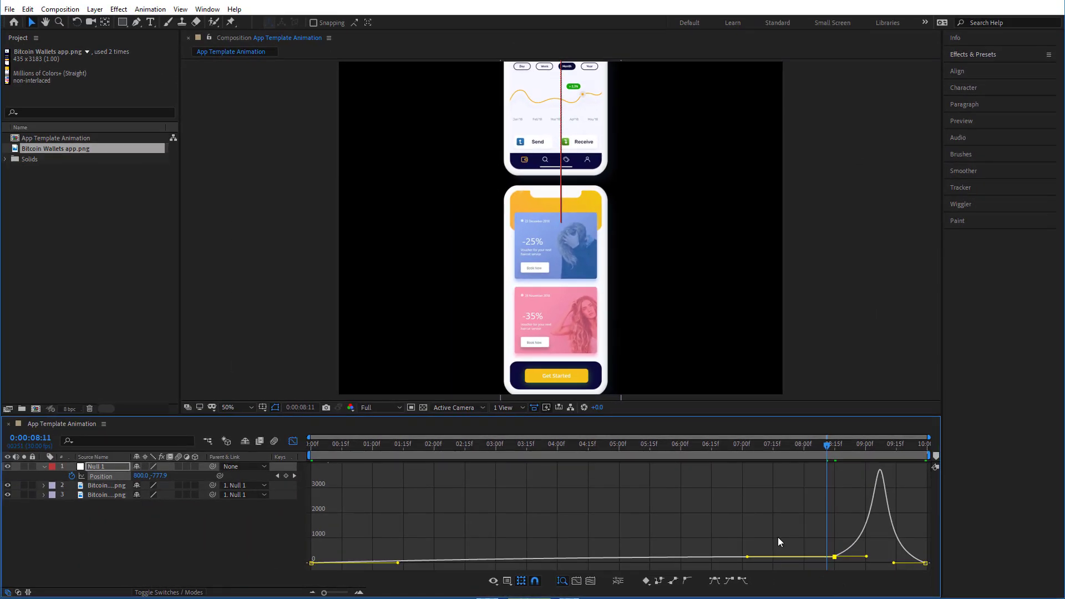
click(777, 537)
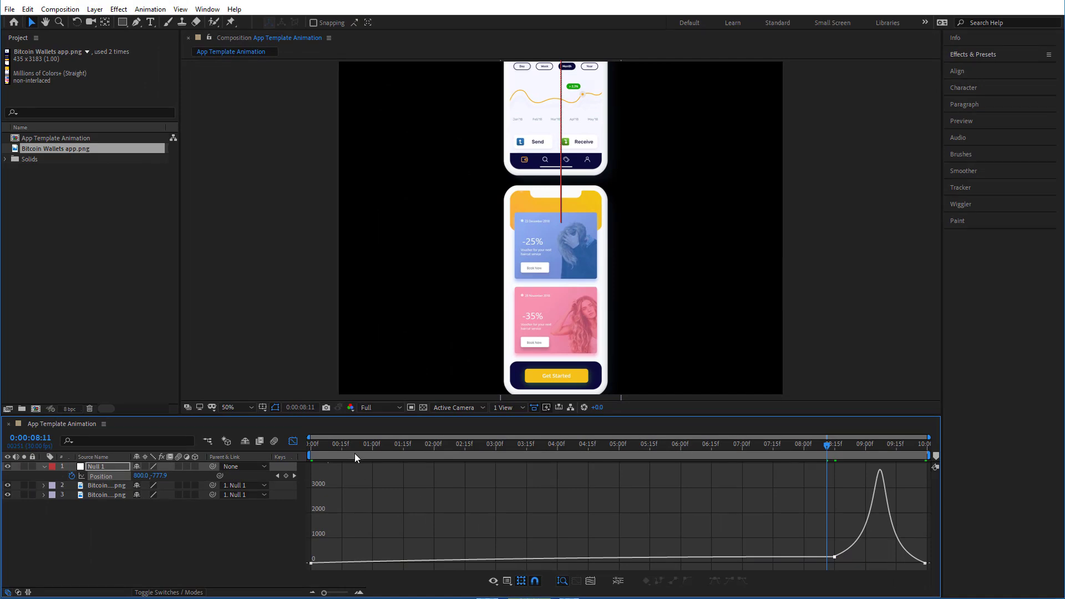
click(294, 440)
Step: Preview the scroll's transition through the middle Position keyframe, starting from 0:00:07:08
key(space)
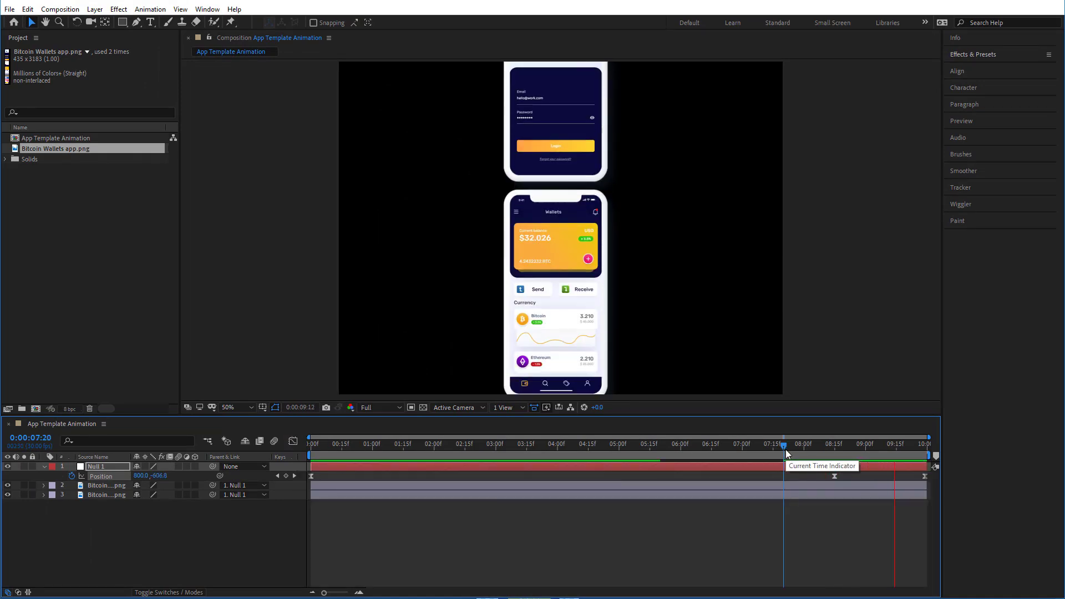
click(760, 455)
key(space)
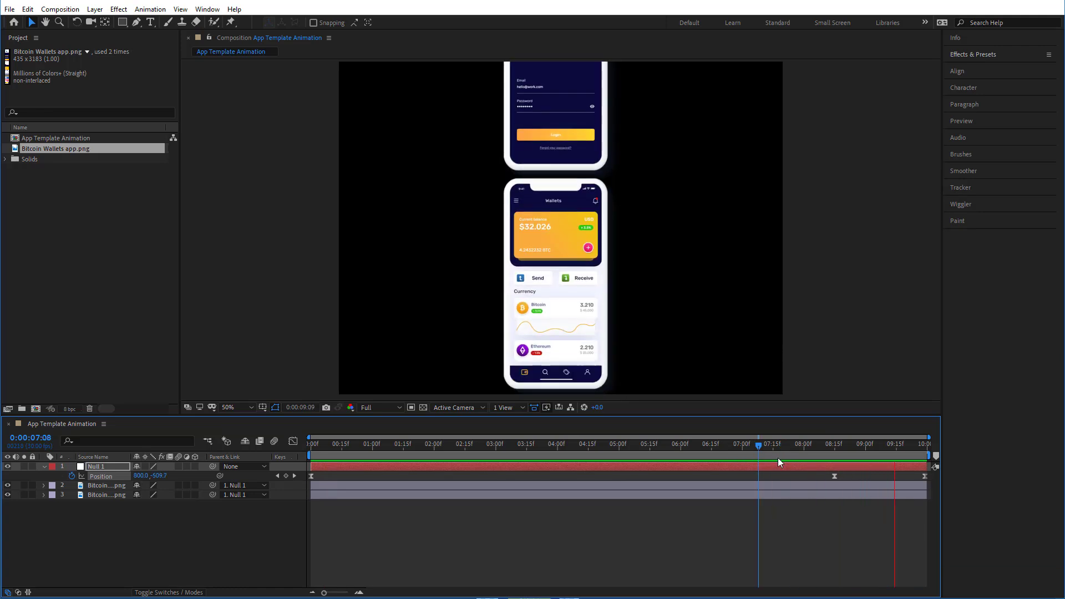
click(827, 448)
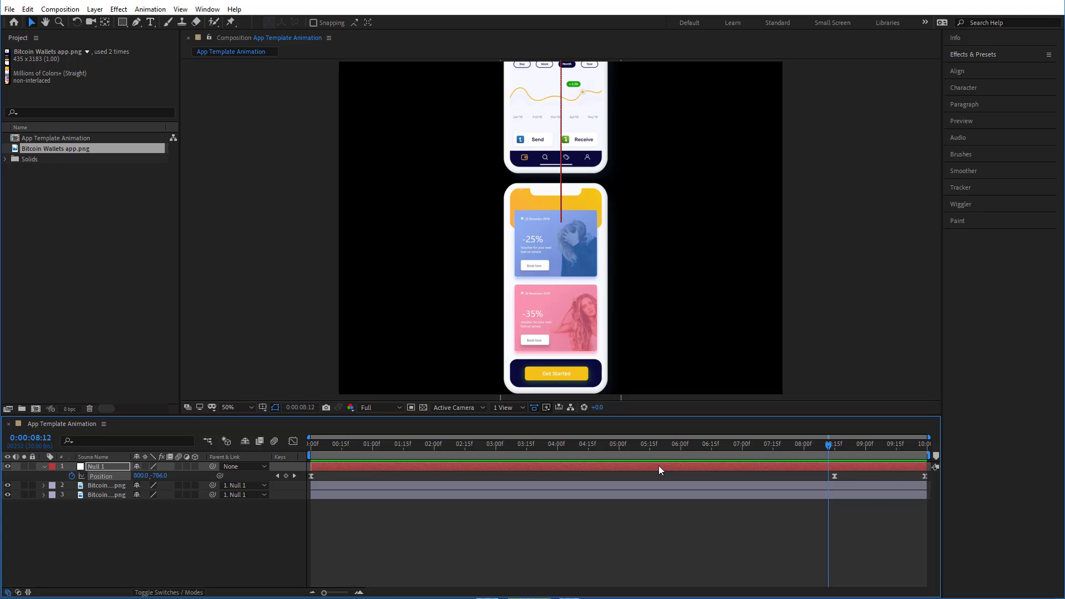
Step: Raise the speed of the null's first and last Position keyframes slightly above zero in the speed graph
key(Home)
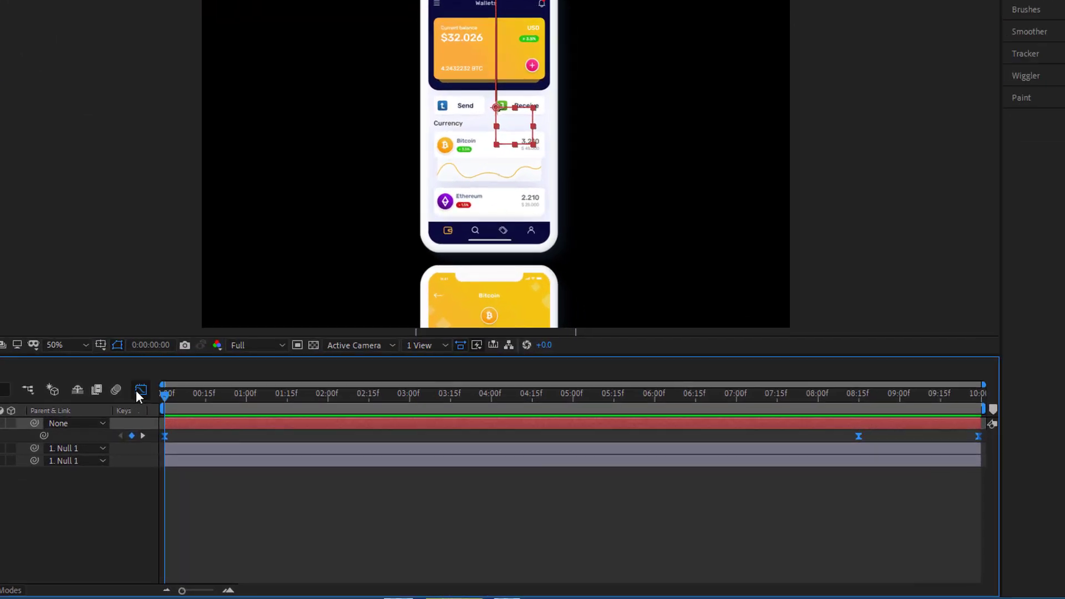
click(293, 441)
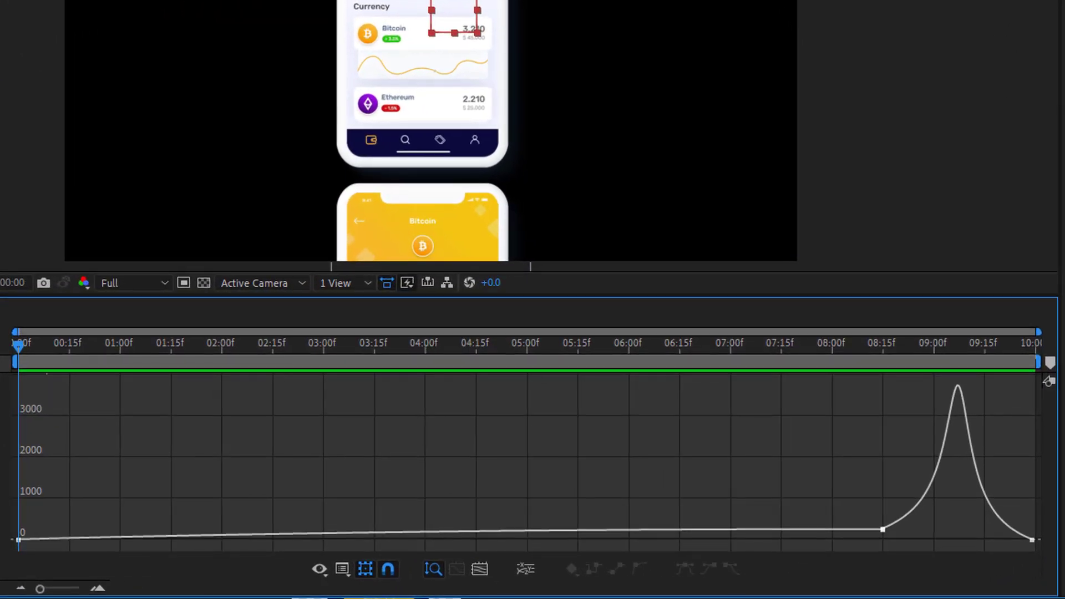
key(ctrl+a)
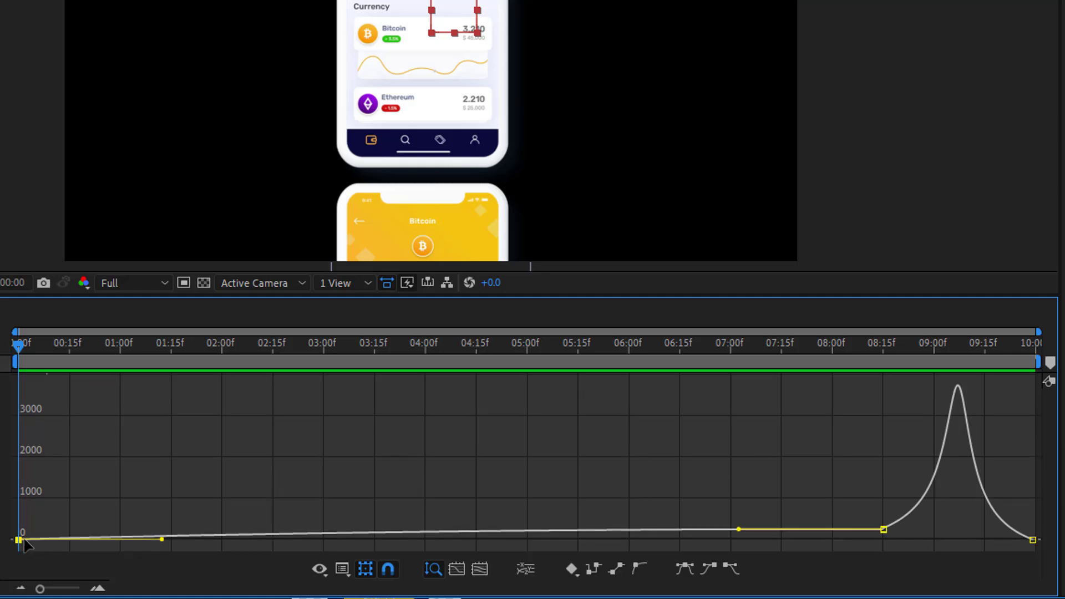
drag(18, 539, 18, 535)
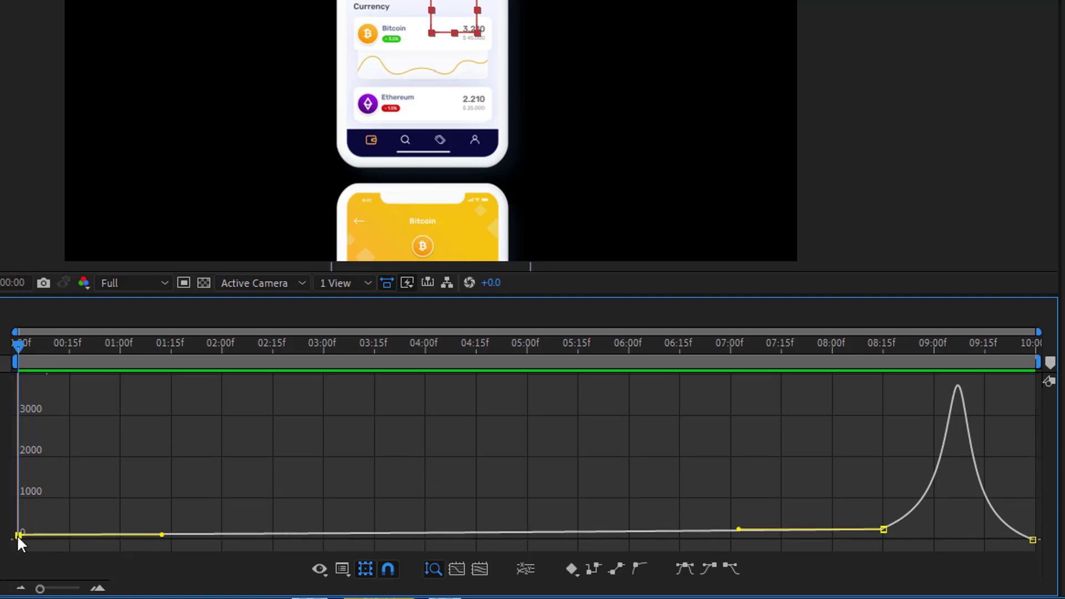
click(1032, 539)
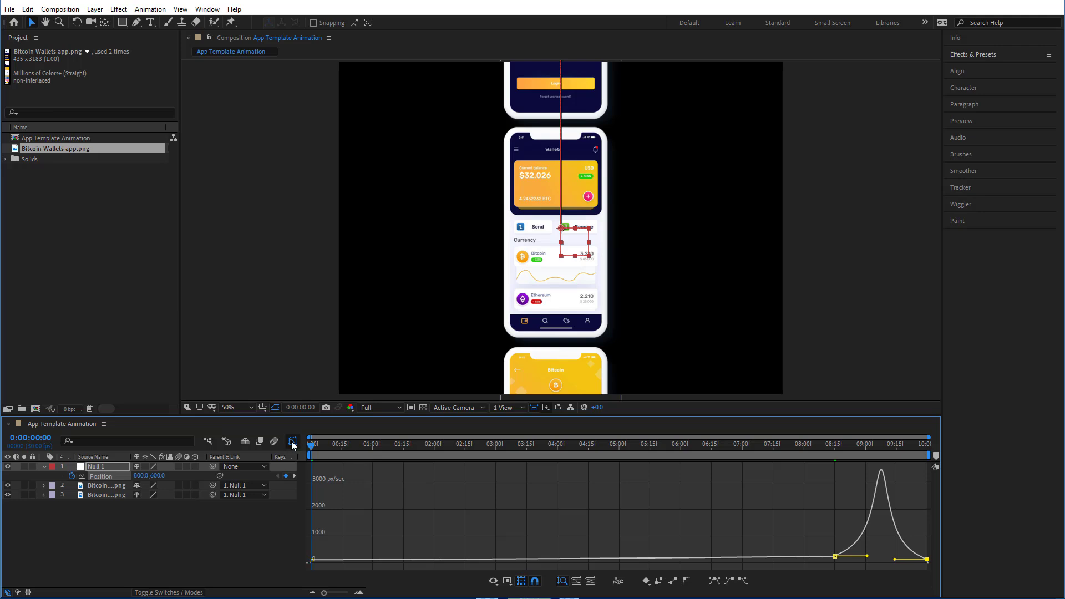
click(293, 442)
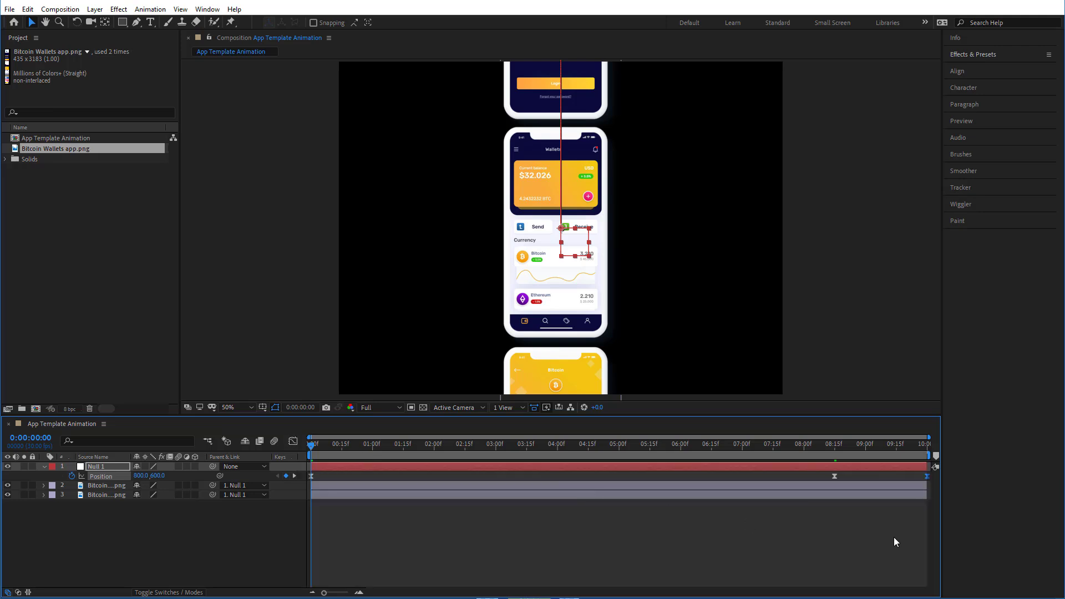
Step: Move the null's last Position keyframe to 0:00:09:29
click(903, 515)
drag(883, 442, 923, 477)
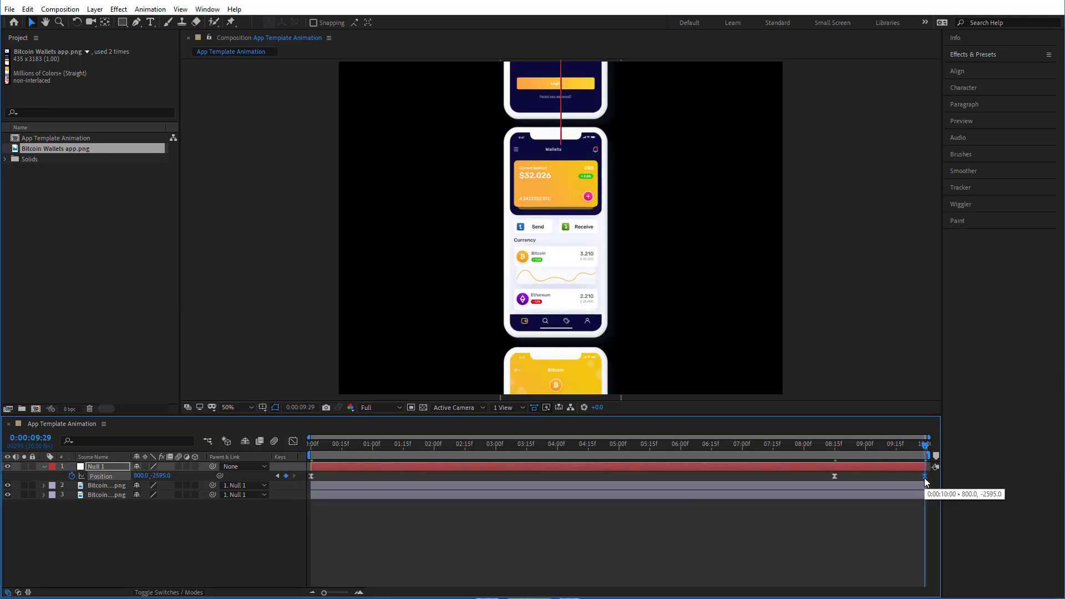
click(915, 518)
Step: Preview the loop from 0:00:09:09 and return the playhead to 0:00:00:00
click(884, 444)
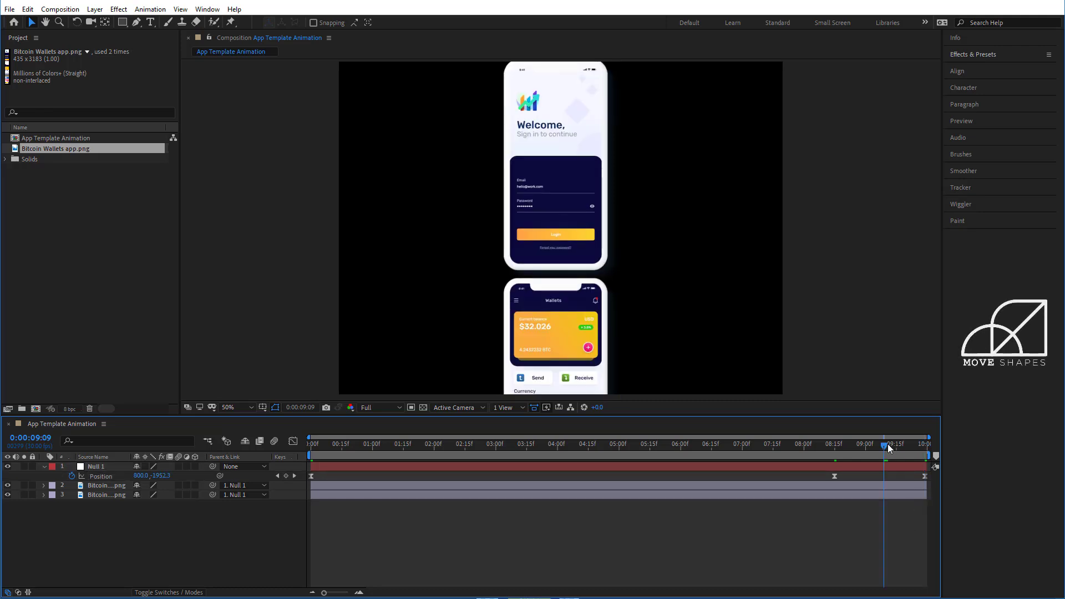
key(space)
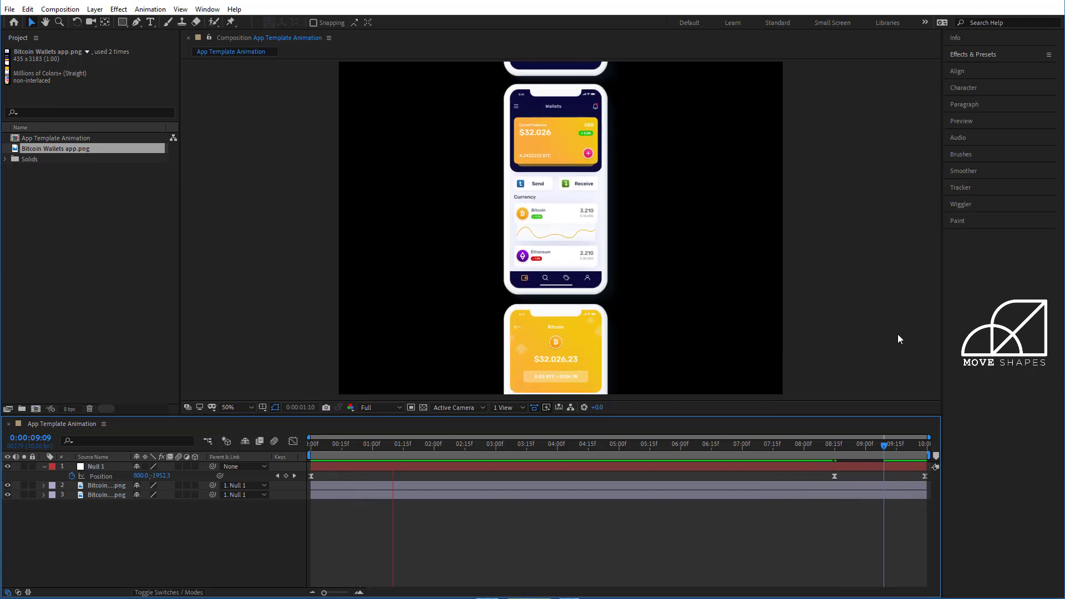
key(space)
key(Home)
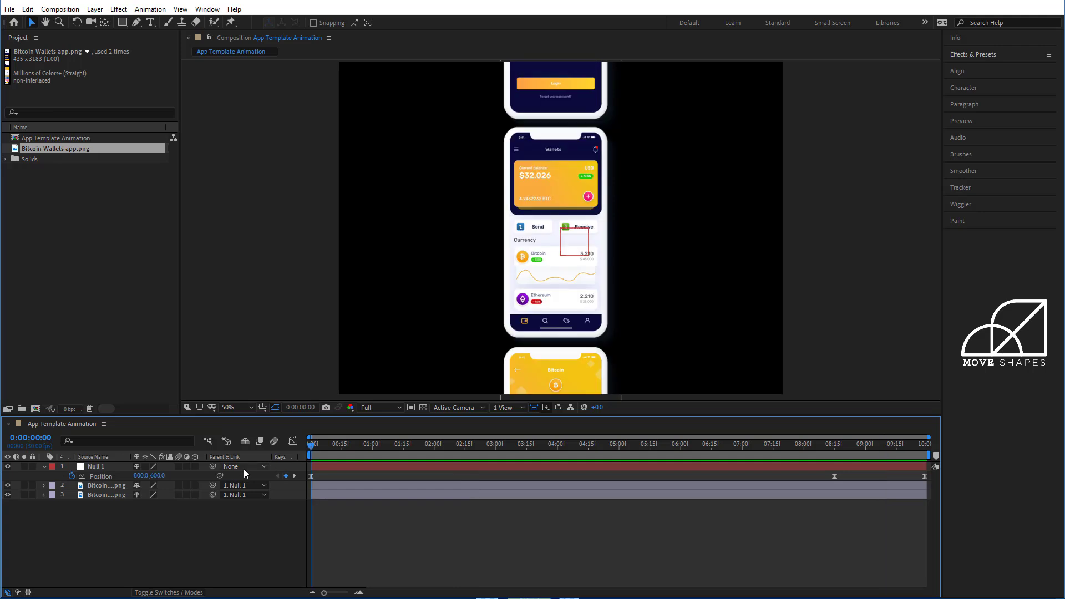
Step: Collapse the null's properties and duplicate the null together with its two Bitcoin PNG layers
click(45, 466)
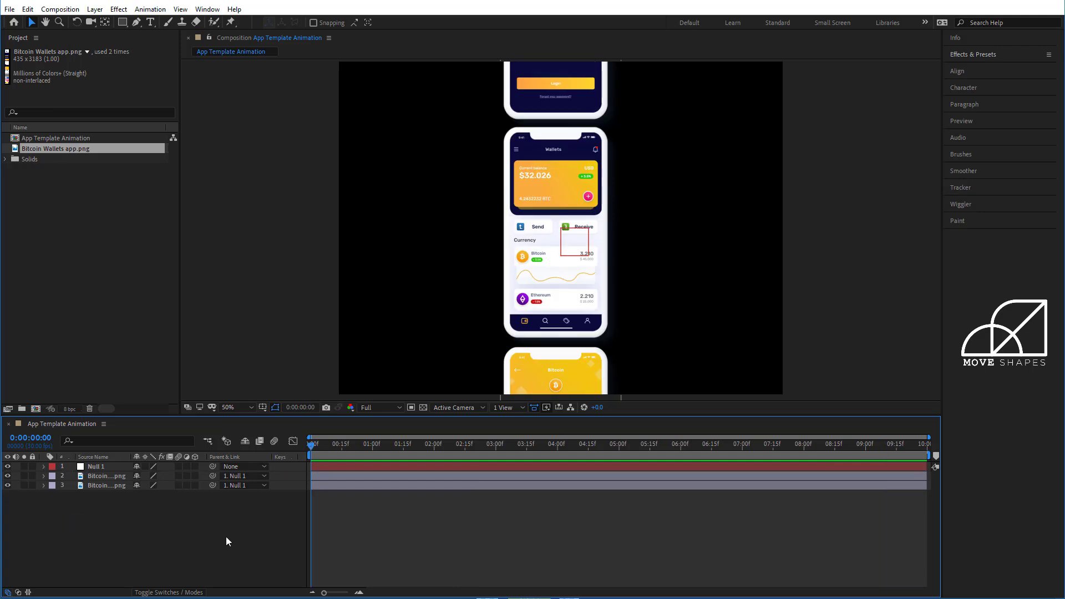
click(97, 467)
shift+click(96, 486)
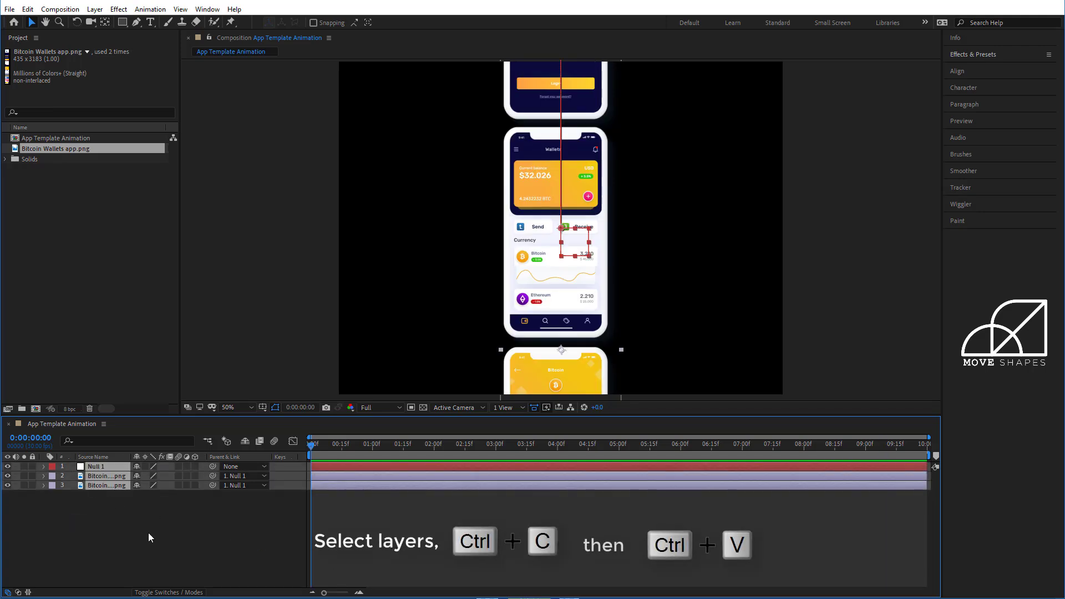
key(ctrl+c)
key(ctrl+v)
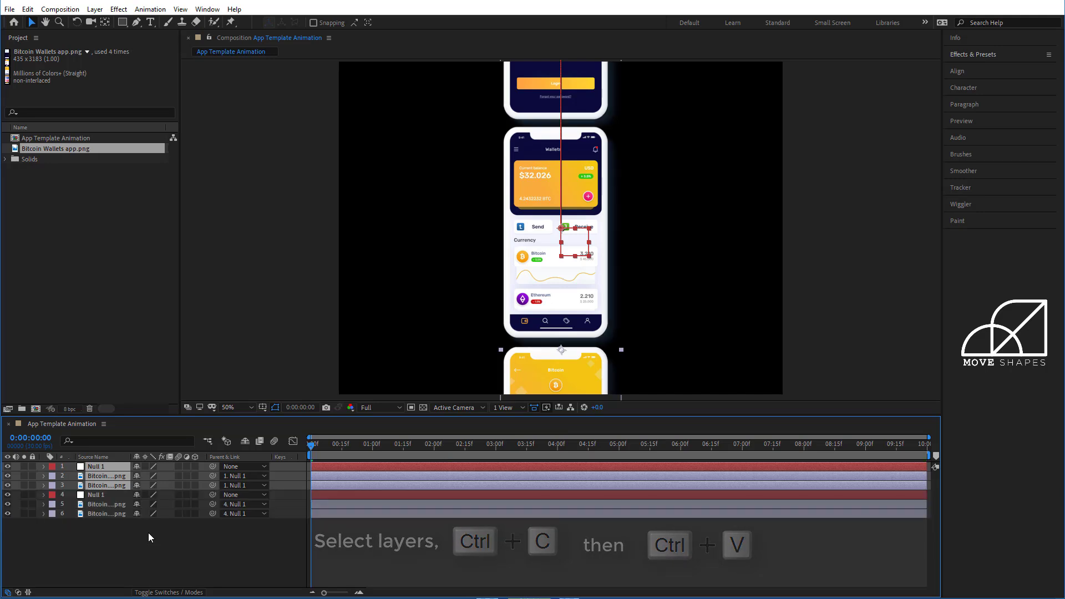
Step: Give the three duplicated layers the Orange label colour and select the duplicated null
click(51, 486)
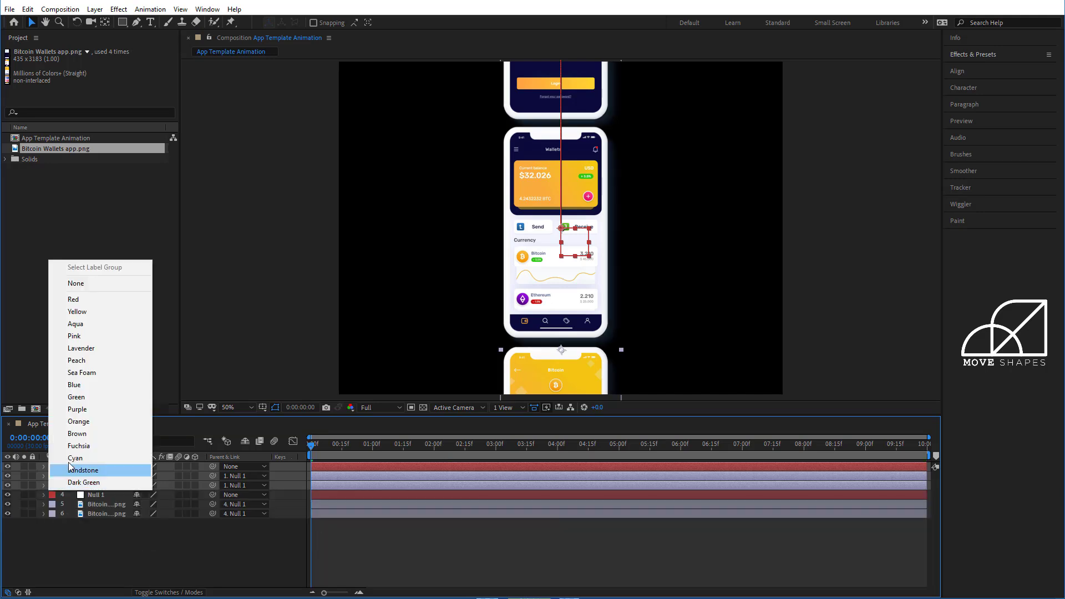
click(83, 422)
click(108, 534)
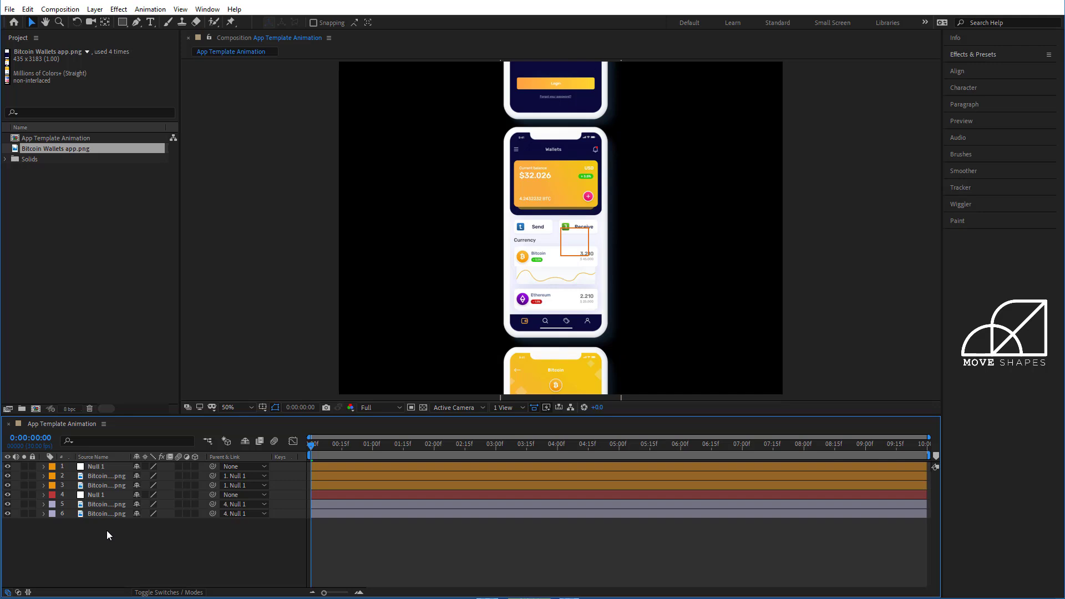
click(104, 465)
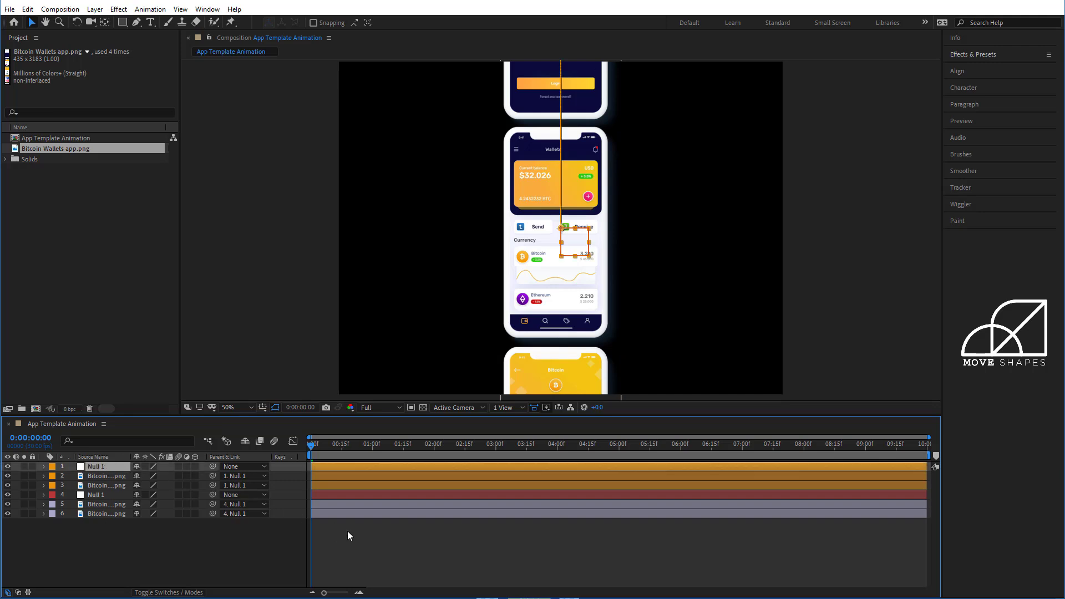
Step: Reveal the duplicated orange null's Position, add a new null object and parent the orange null to it
key(p)
click(381, 568)
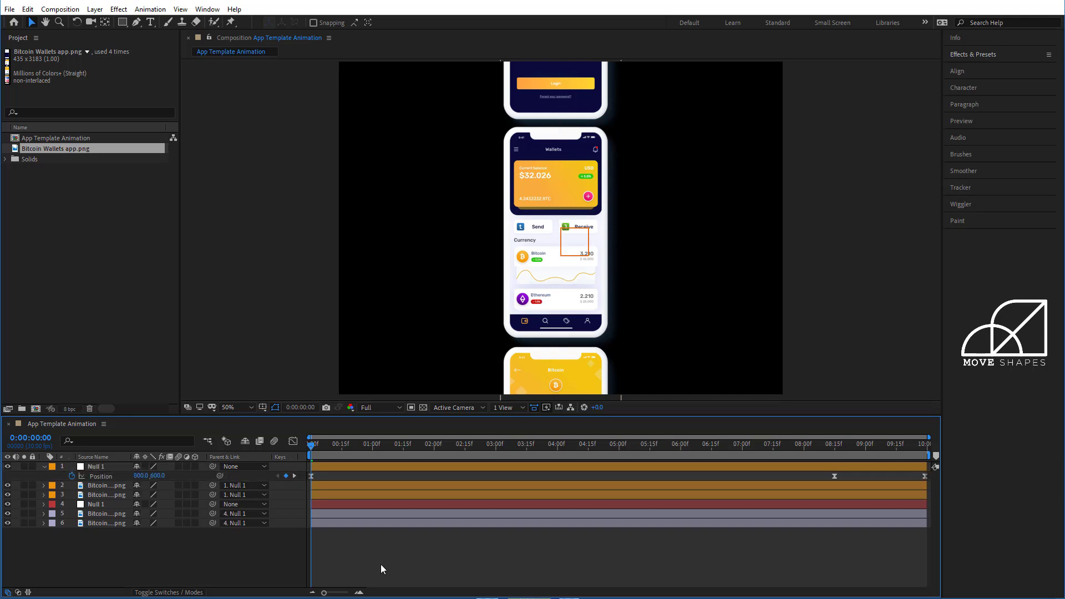
click(335, 468)
right_click(622, 553)
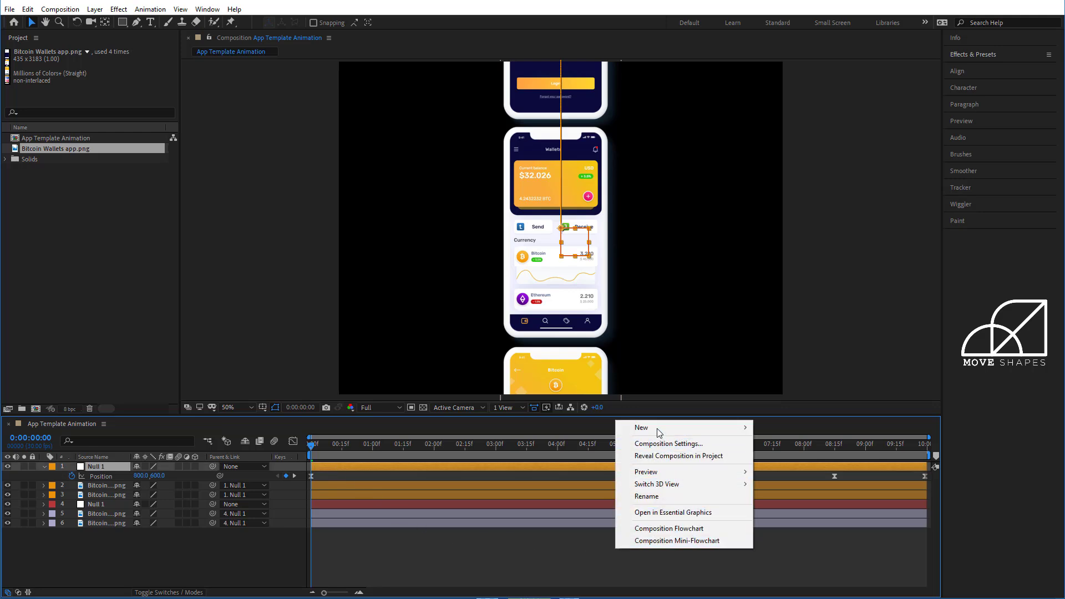
mouse_move(658, 431)
click(811, 494)
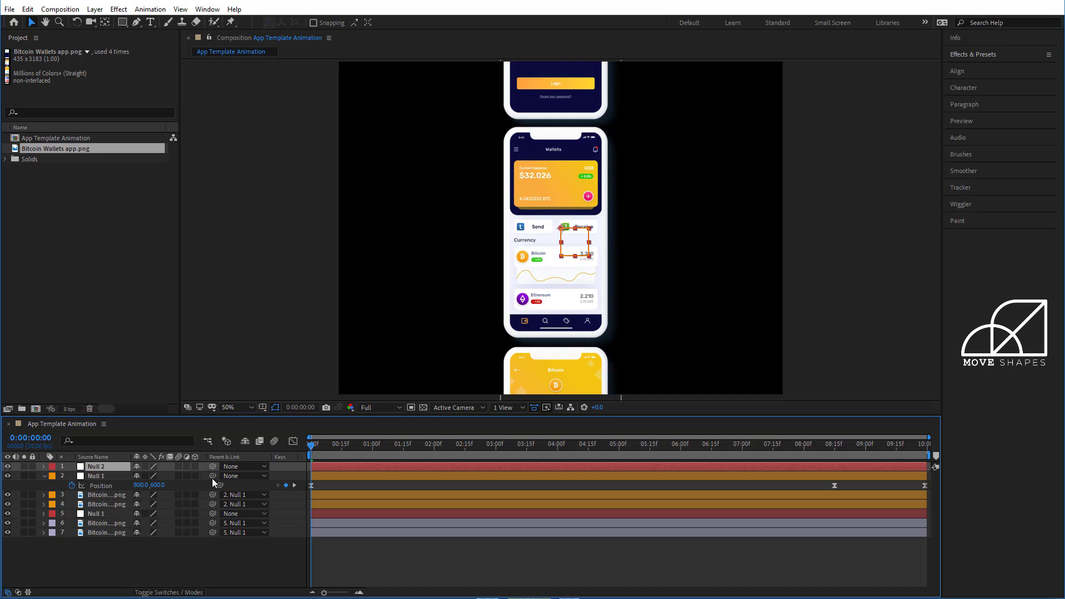
drag(123, 482, 93, 469)
Step: Shift the new null left until the orange column of phone screens sits beside the original column with a narrow gap
key(shift+Left)
key(shift+Left)
key(shift+Left)
key(shift+Left)
key(shift+Left)
key(shift+Left)
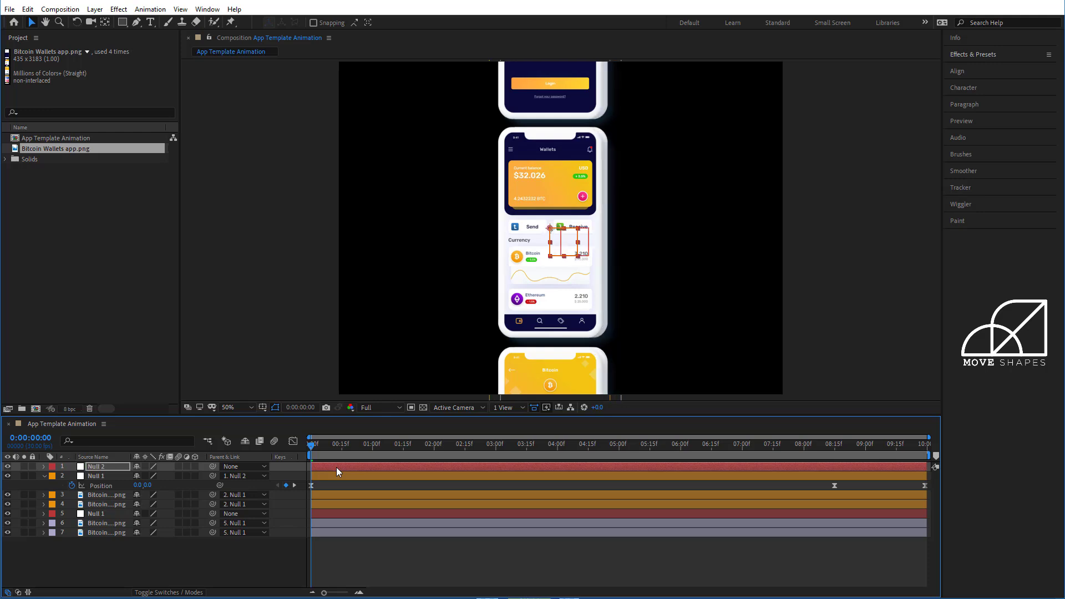
key(shift+Left)
key(shift+Left)
key(shift+Left)
key(shift+Left)
key(shift+Left)
key(shift+Left)
key(shift+Left)
key(shift+Left)
key(shift+Left)
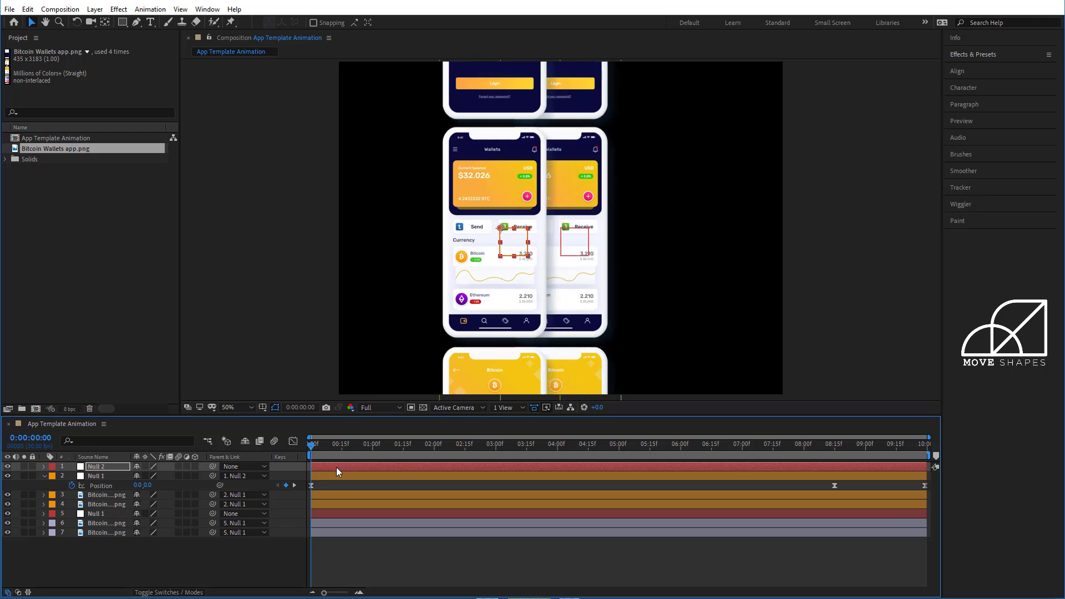
key(shift+Left)
key(shift+Left)
key(shift+Left)
key(shift+Left)
key(shift+Left)
key(shift+Left)
key(shift+Left)
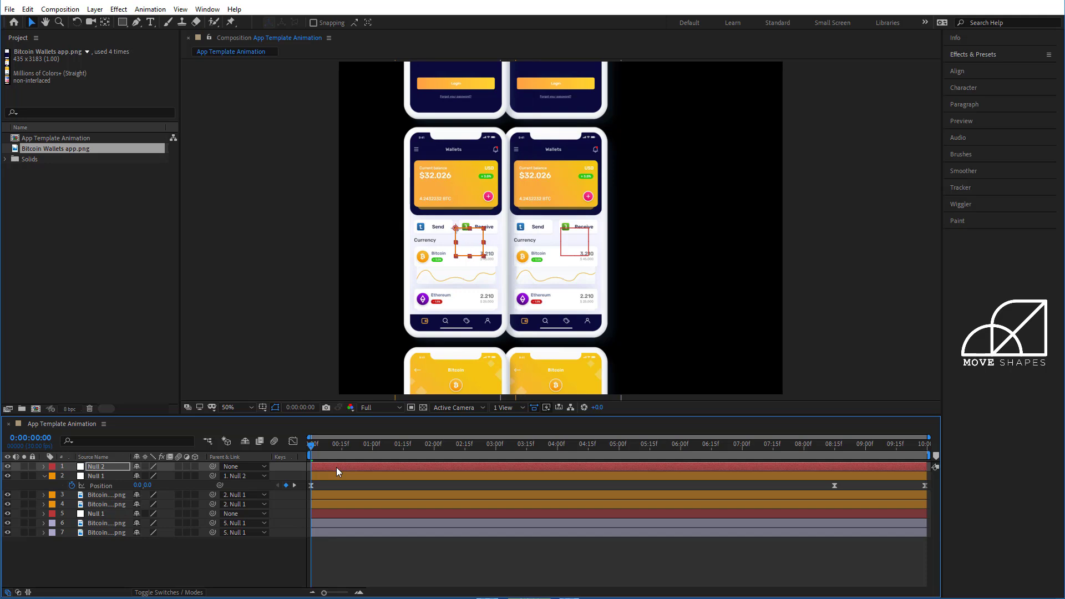
key(shift+Left)
key(shift+Left)
key(shift+Right)
key(shift+Right)
key(shift+Right)
key(shift+Right)
key(shift+Right)
key(shift+Right)
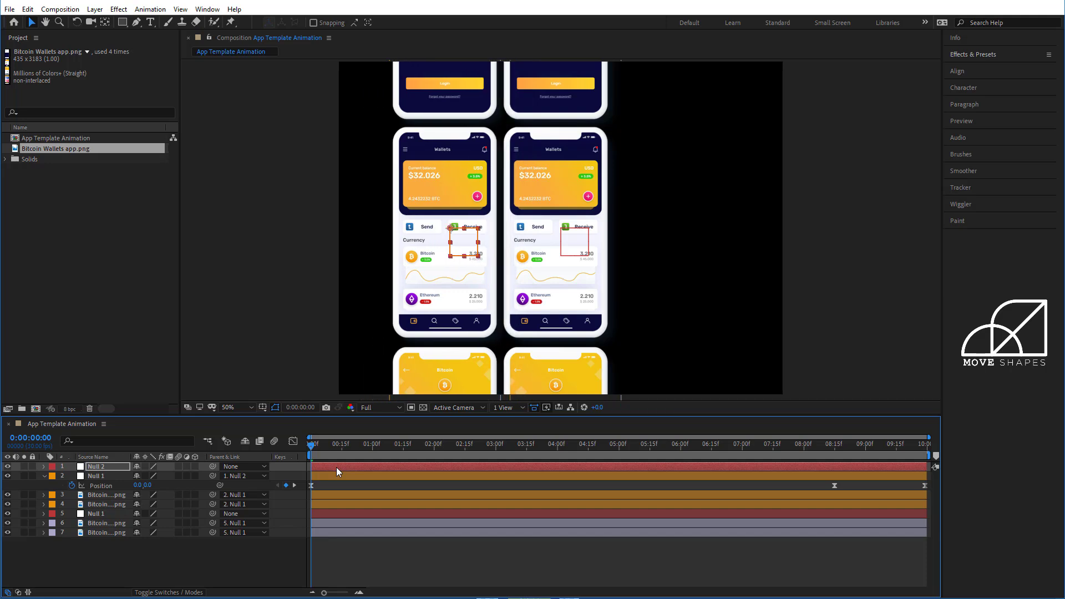
key(Left)
key(Left)
key(Left)
key(Left)
key(Left)
key(Left)
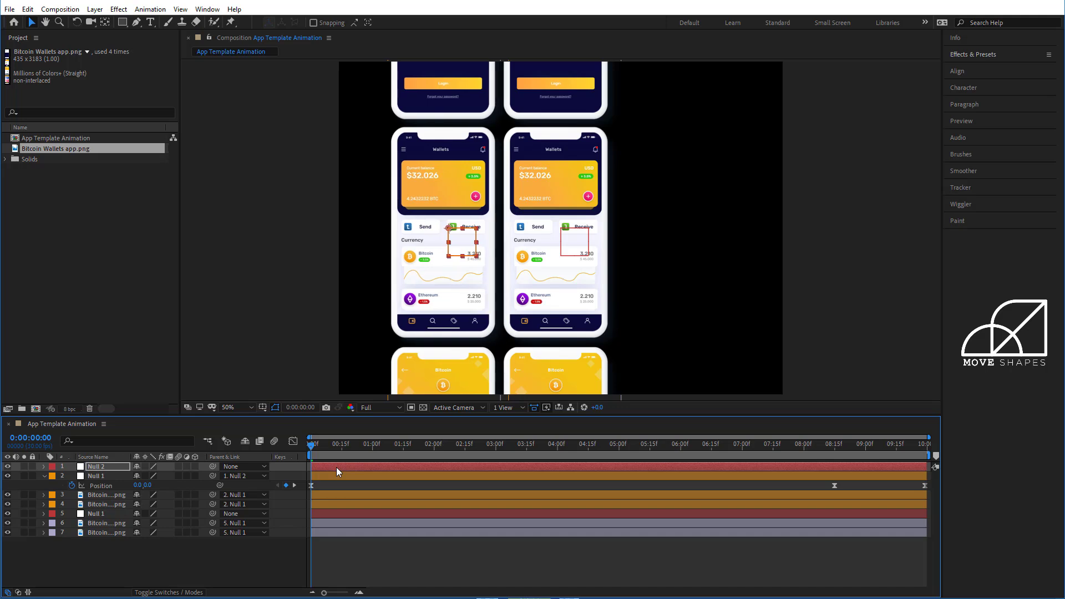
Step: Collapse the orange null's properties and delete the helper null it is parented to
click(211, 571)
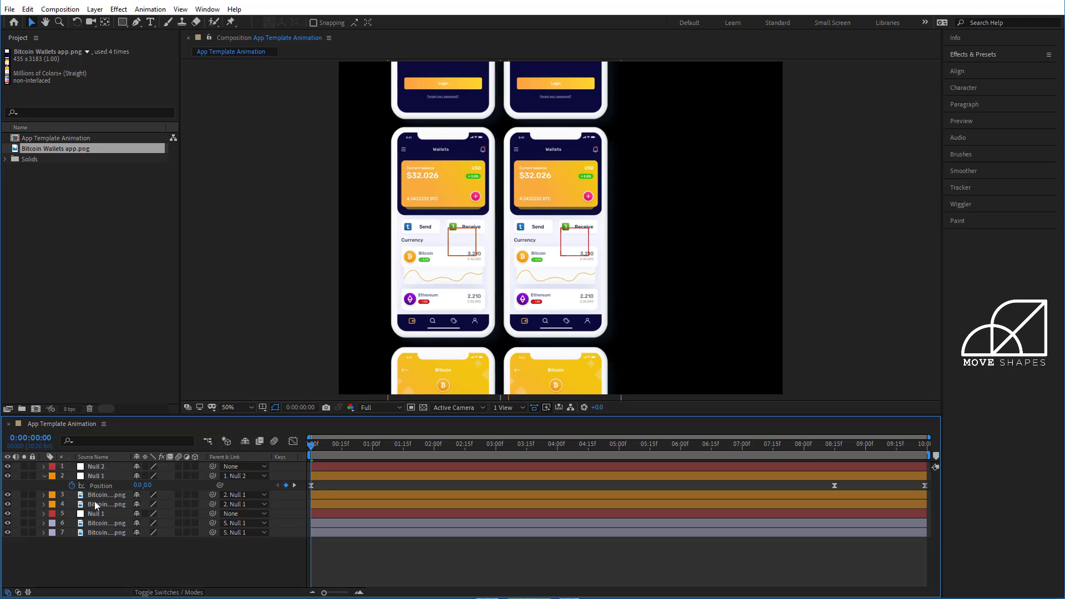
click(43, 476)
click(102, 466)
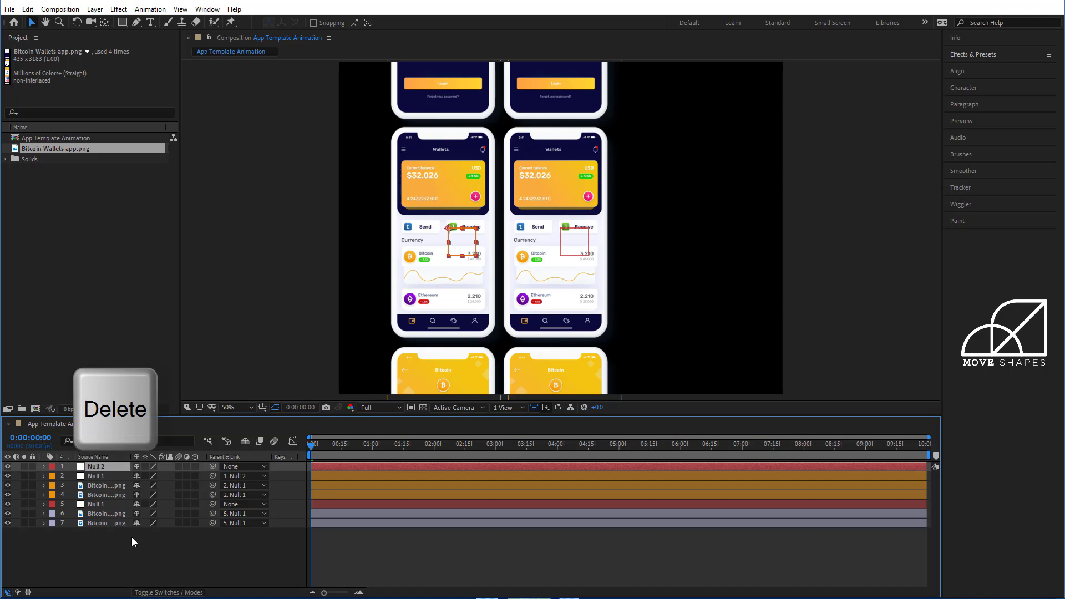
key(Delete)
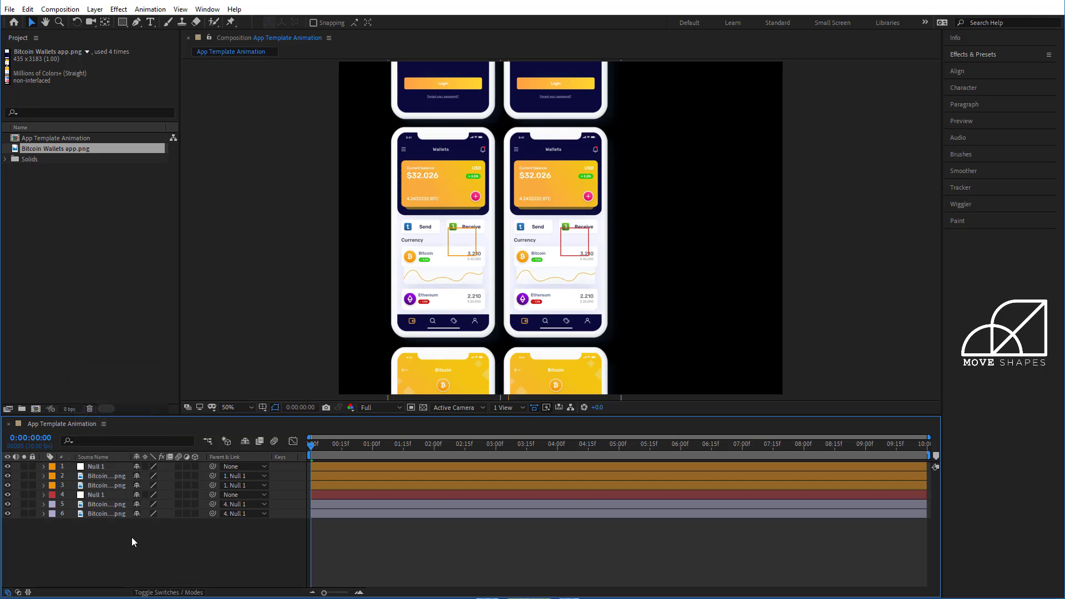
Step: Copy and paste the orange null with its two Bitcoin PNG layers and give the pasted set the Yellow label colour
click(99, 466)
shift+click(101, 484)
key(ctrl+c)
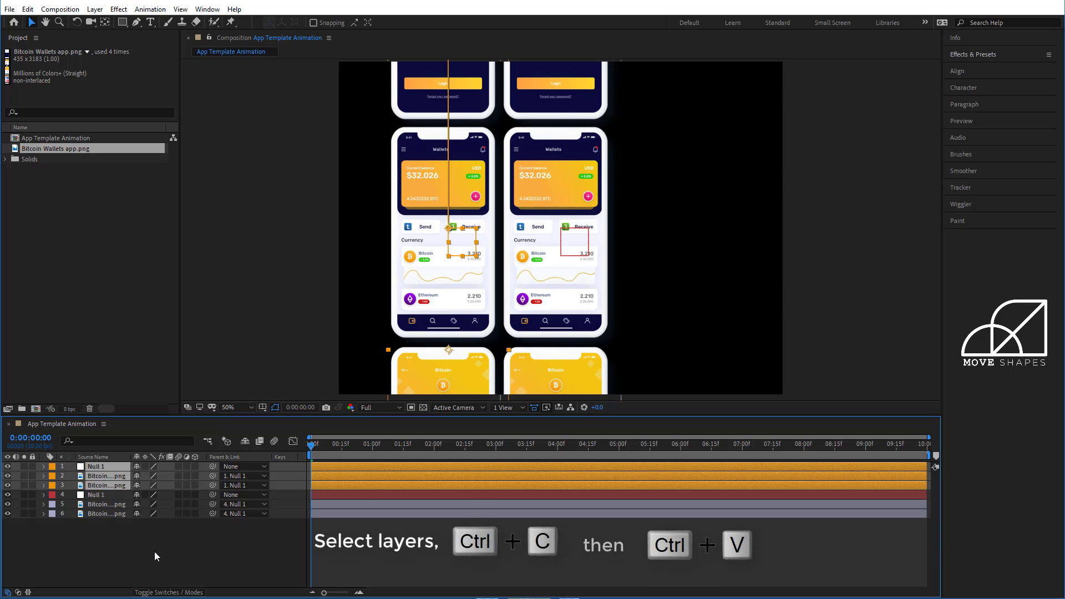
key(ctrl+v)
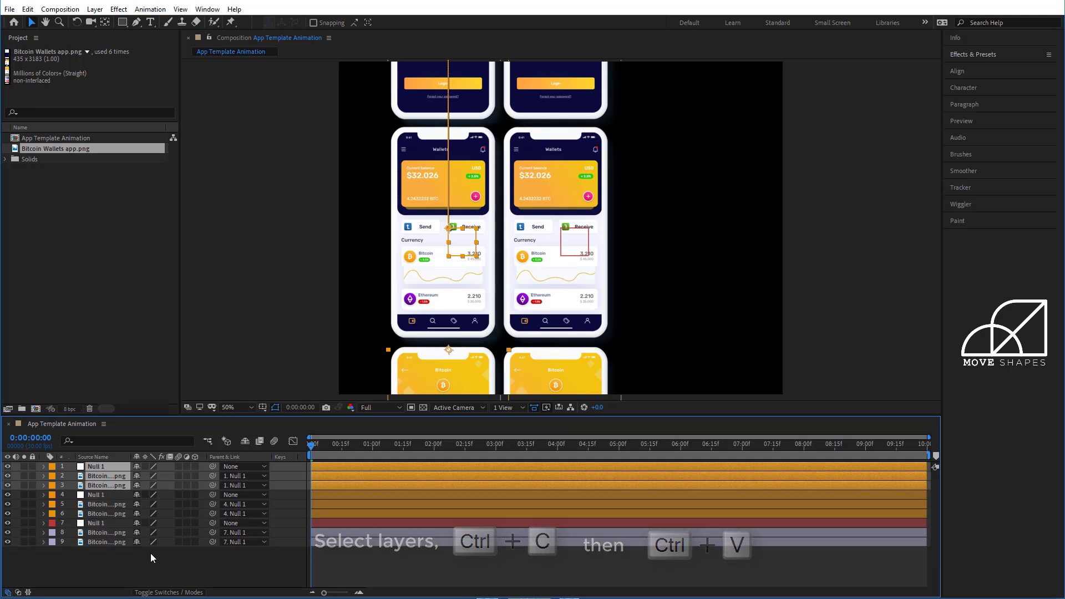
click(52, 468)
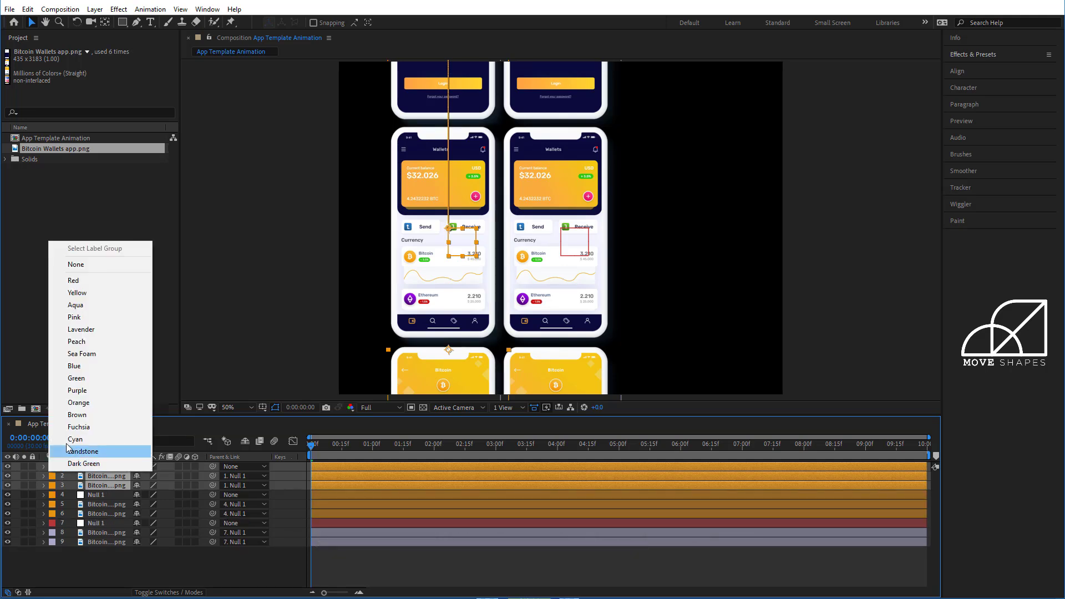
click(76, 292)
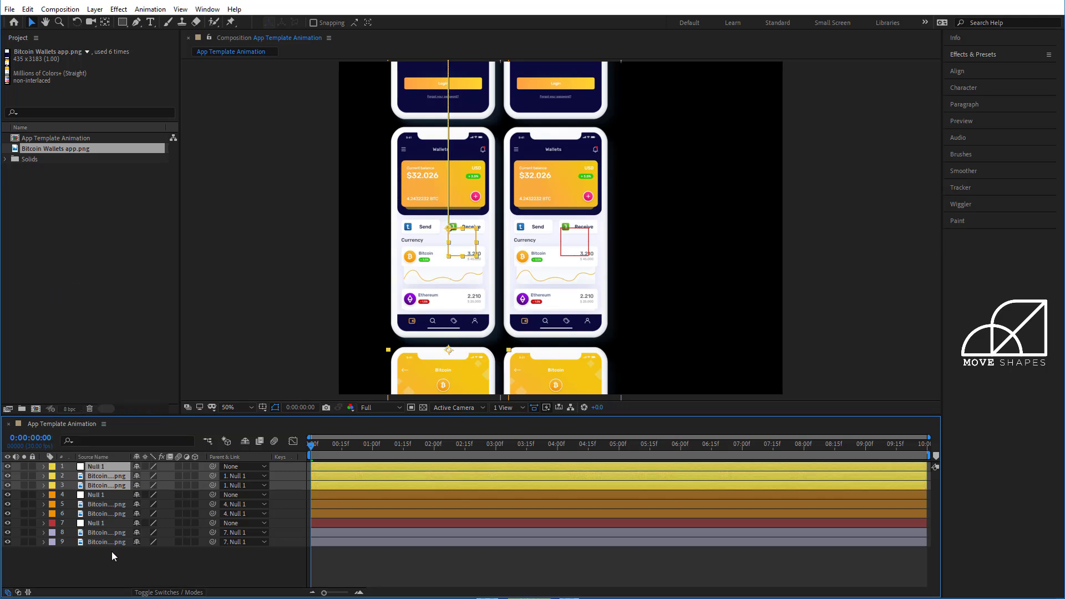
click(111, 564)
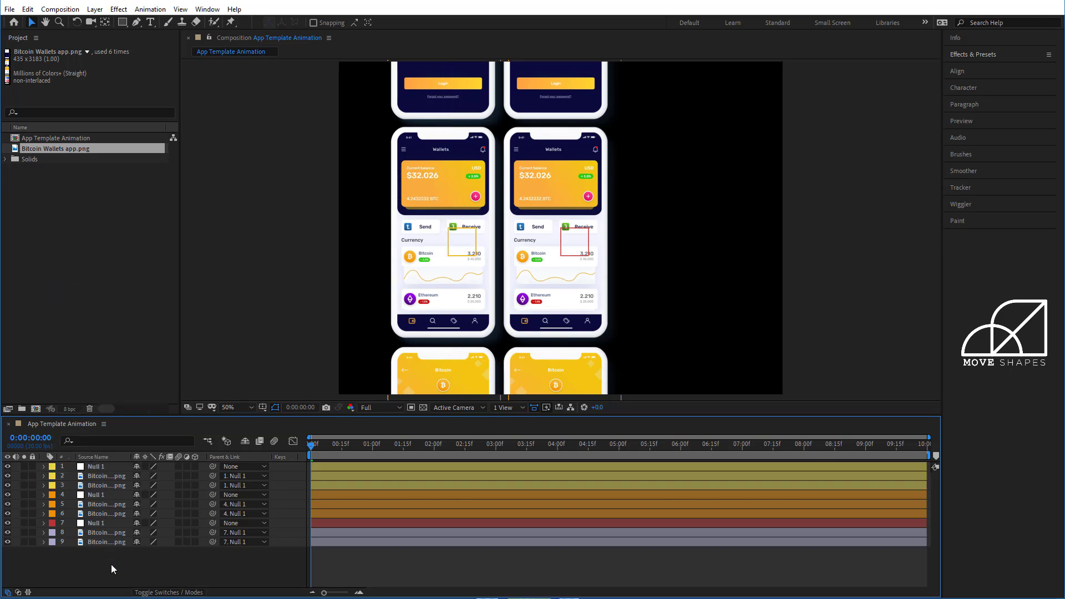
Step: Add another new null object and parent the yellow null to it
click(101, 468)
right_click(450, 564)
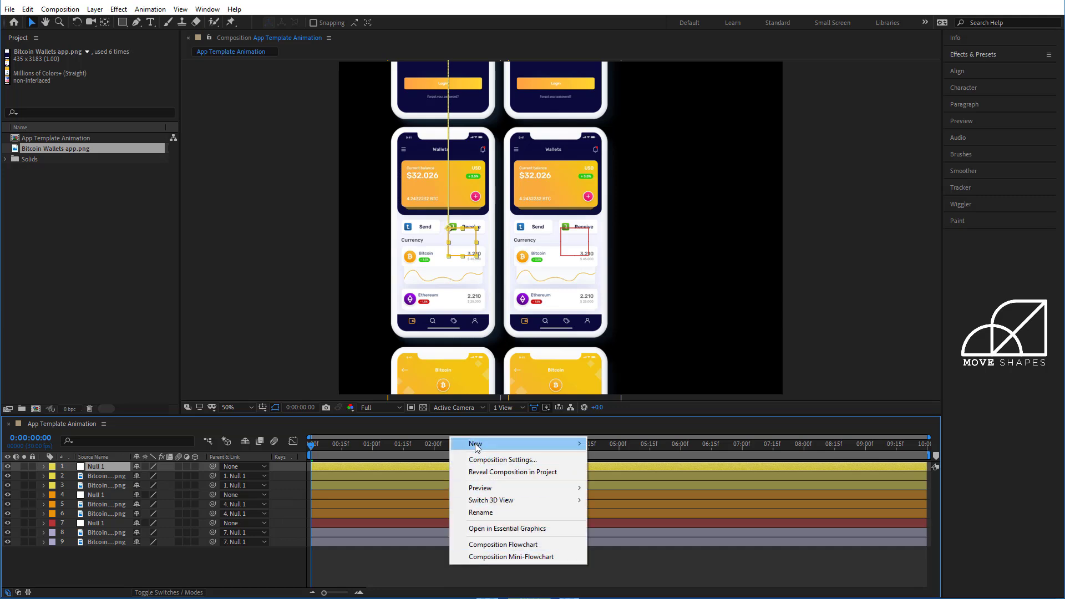
mouse_move(483, 443)
click(620, 509)
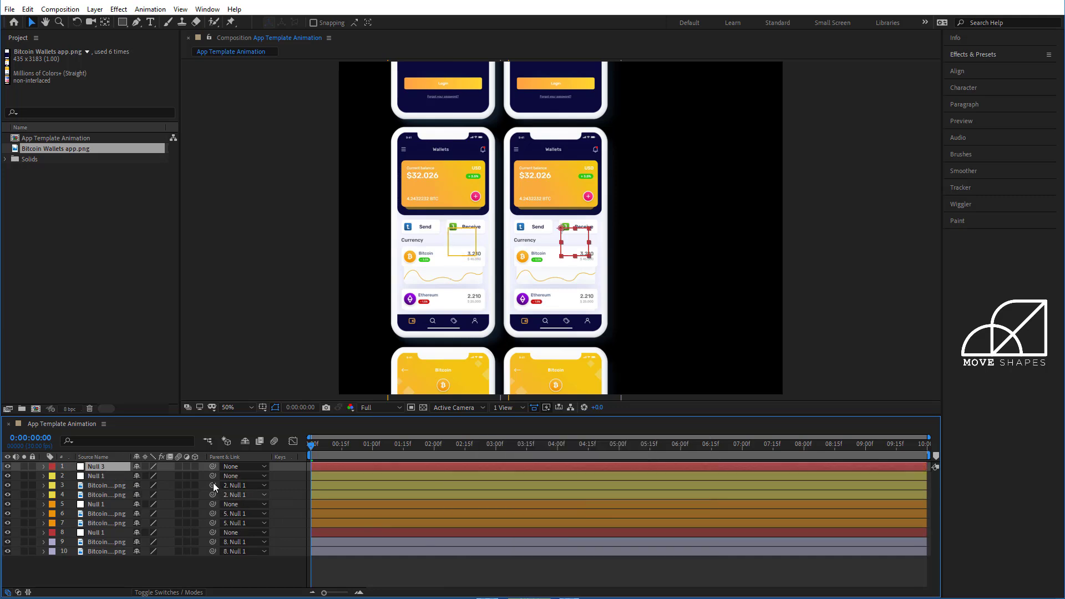
drag(213, 472, 94, 468)
Step: Set the new null's X Position to 1614 to place the yellow column right of the original column, and delete that null
key(p)
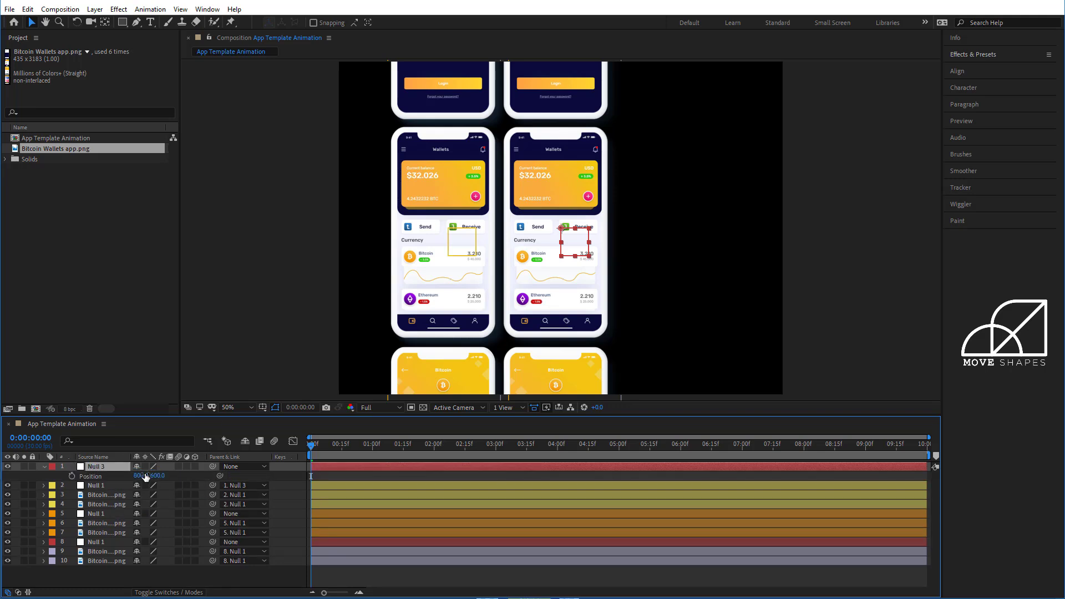
drag(142, 476, 614, 494)
click(330, 469)
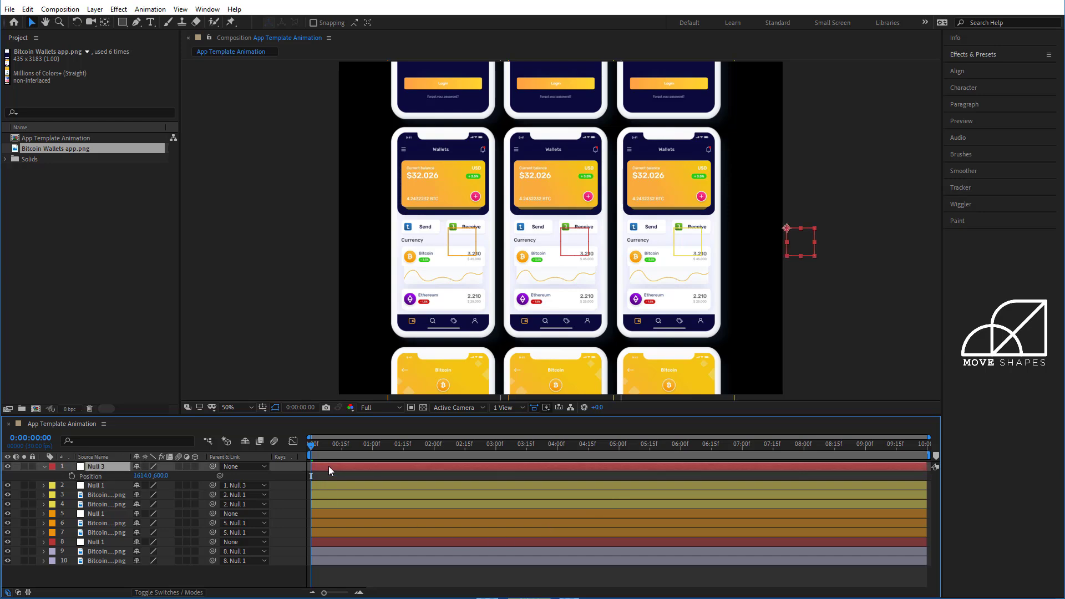
click(27, 9)
click(60, 137)
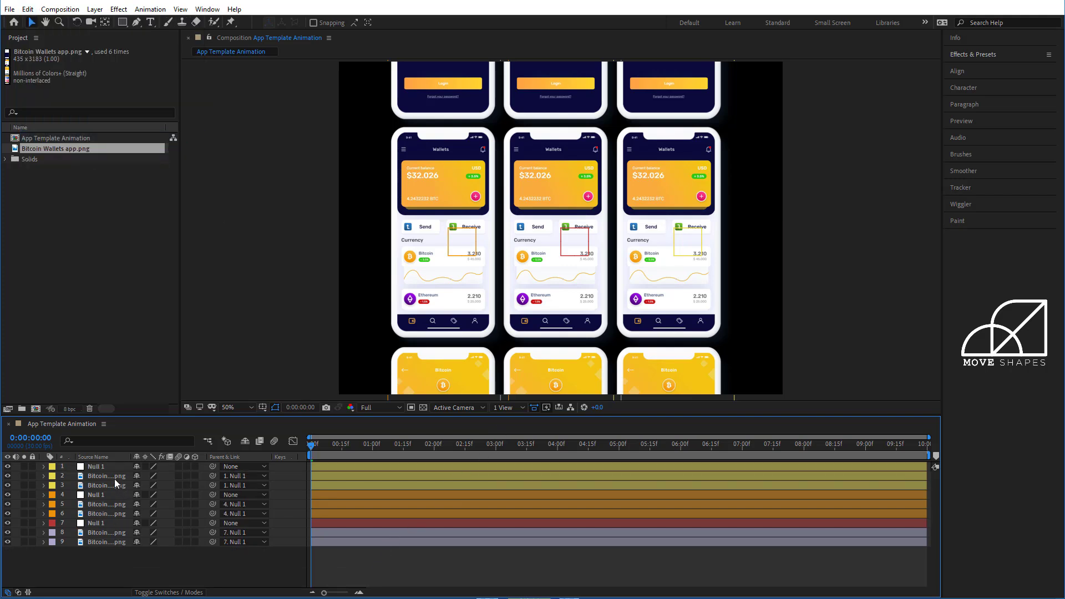
Step: Give the original null and its two Bitcoin PNG layers the Fuchsia label colour
click(92, 523)
shift+click(93, 542)
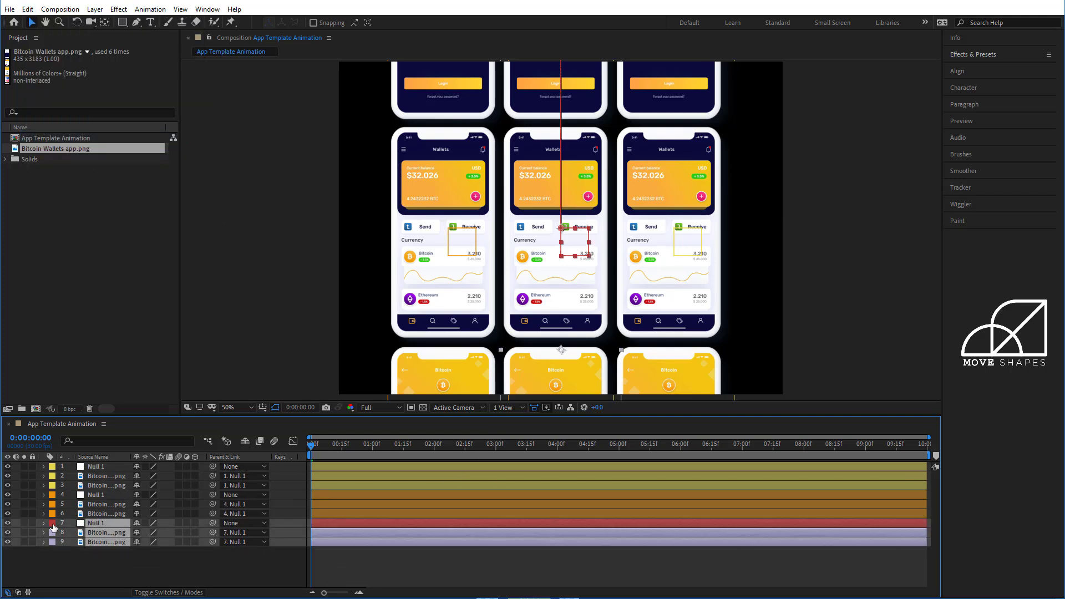
click(52, 532)
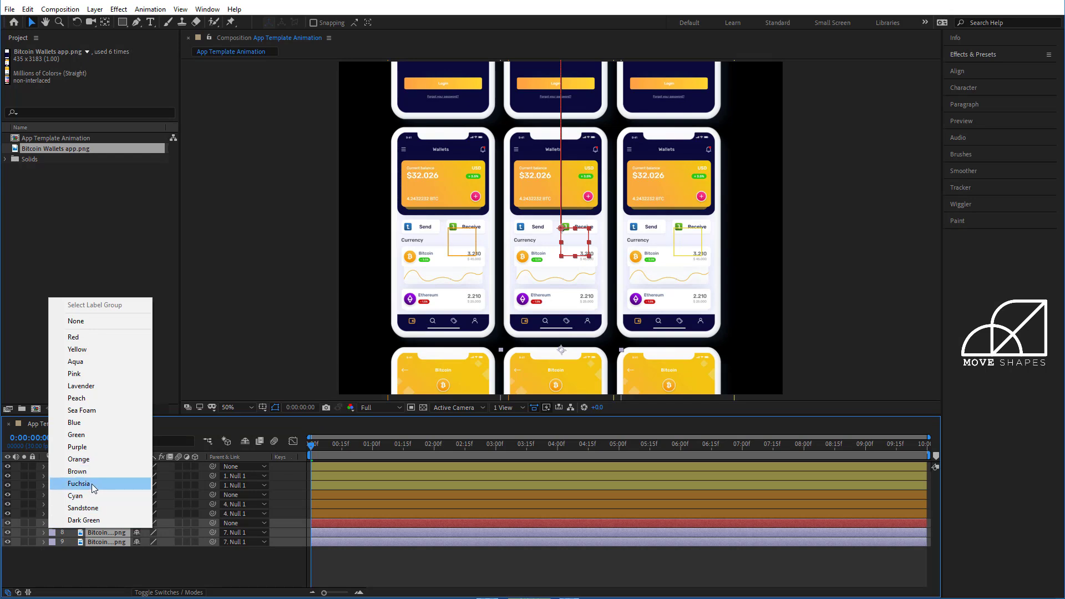
click(79, 483)
click(135, 561)
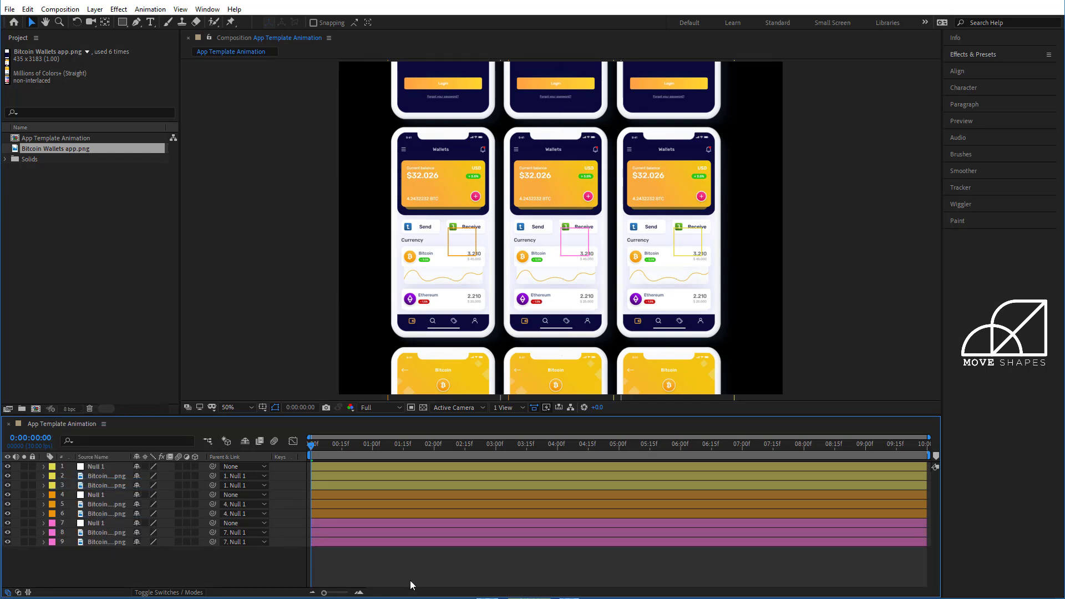
Step: Scrub through the animation to preview the three columns and add a new null object at 0:00:00:00
drag(328, 446, 278, 497)
right_click(352, 569)
mouse_move(410, 449)
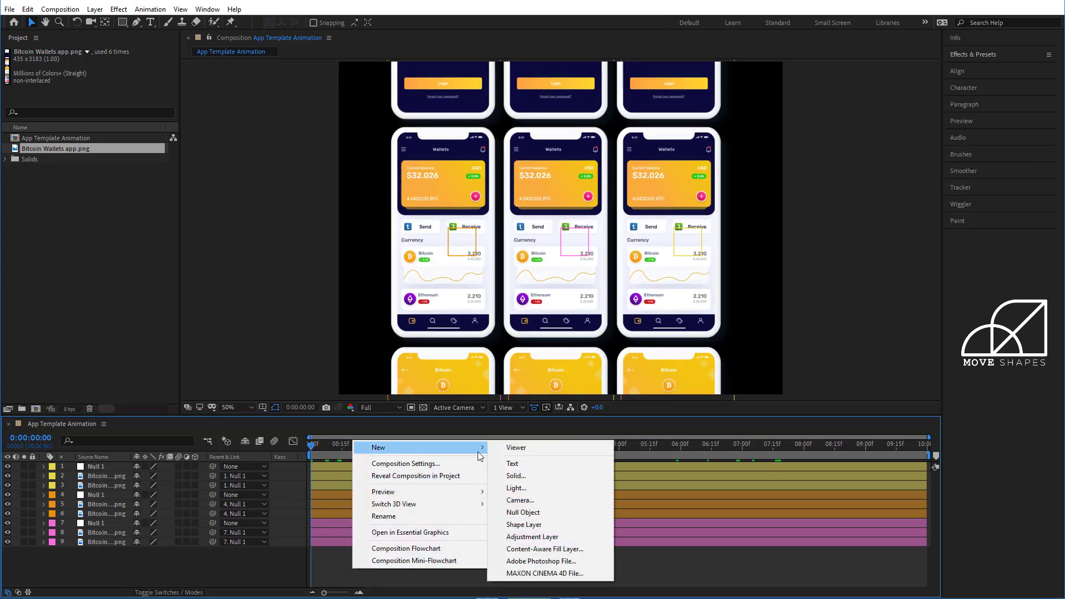
click(533, 512)
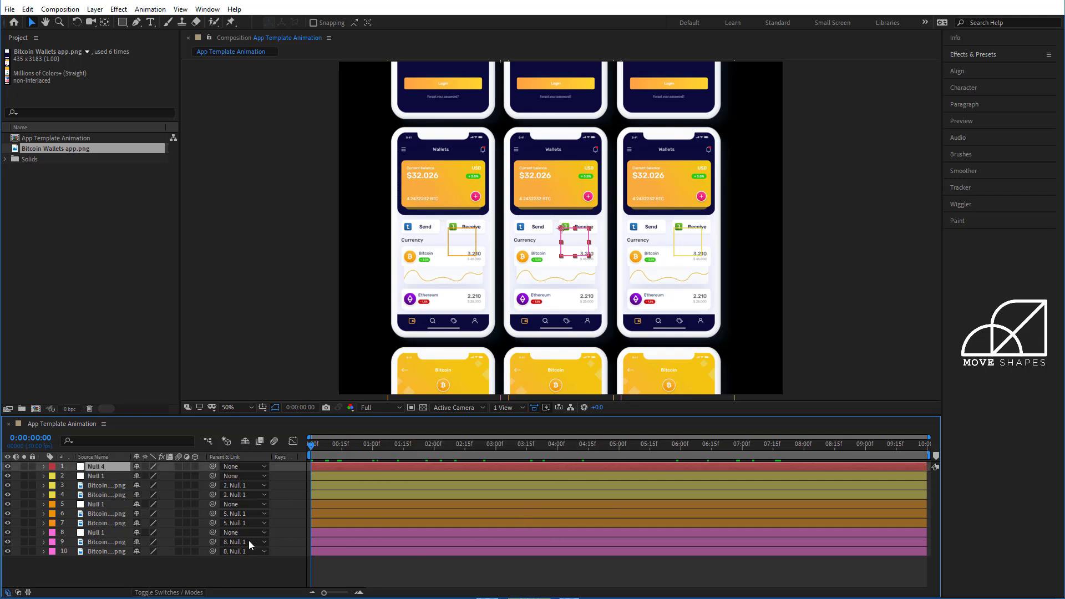
Step: Parent the yellow, orange and fuchsia nulls together to the new null at the top of the layer stack
click(135, 560)
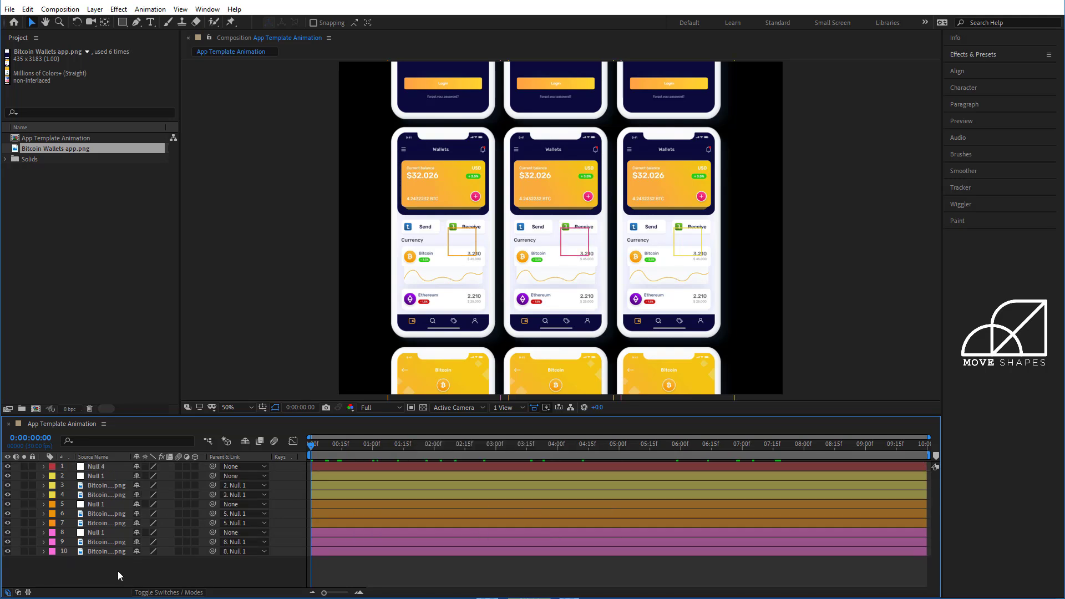
click(95, 477)
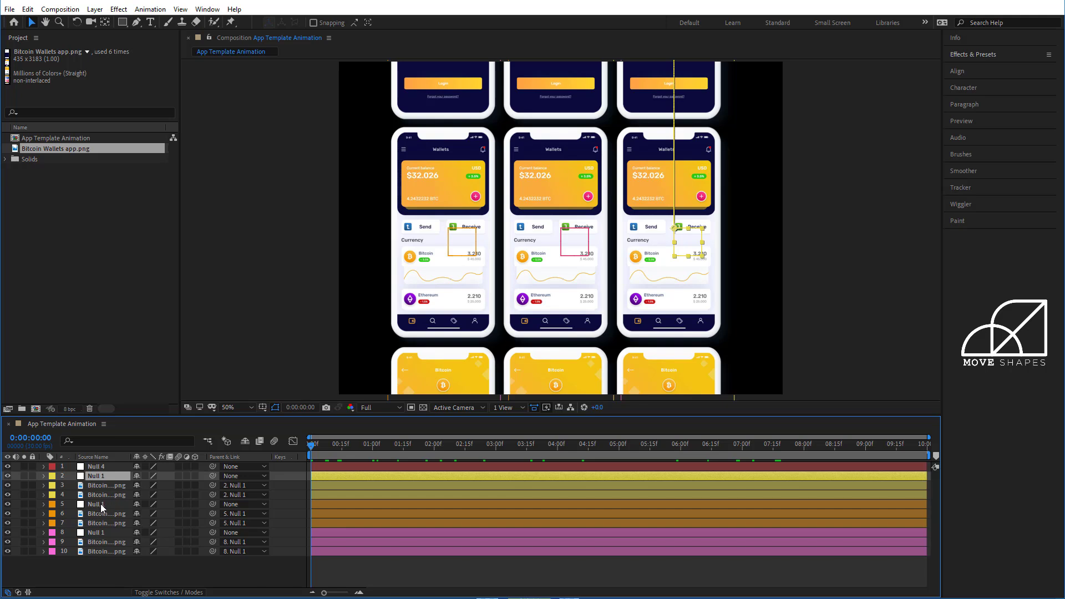
ctrl+click(100, 504)
ctrl+click(99, 531)
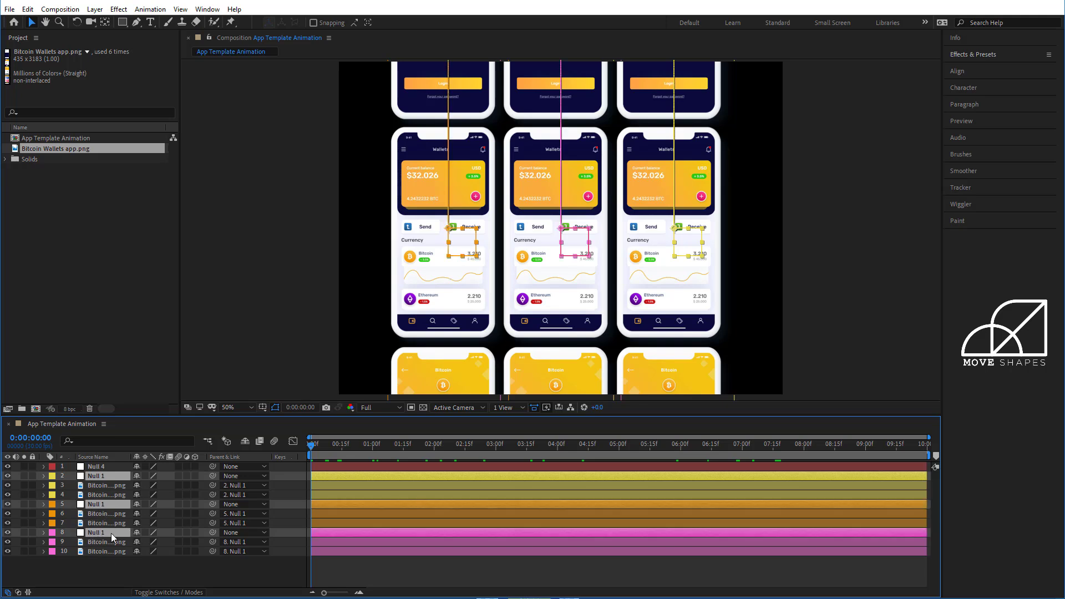
drag(212, 476, 102, 467)
Step: Rename the new parent null as "Rotation Contr"
right_click(101, 467)
click(126, 464)
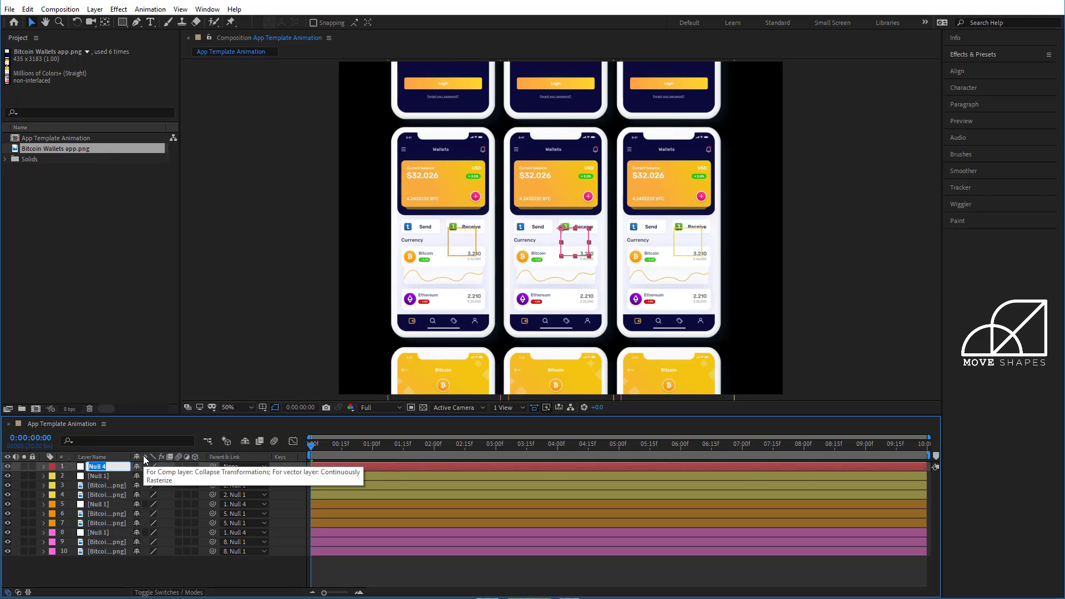
text(Rotation Contr)
key(Return)
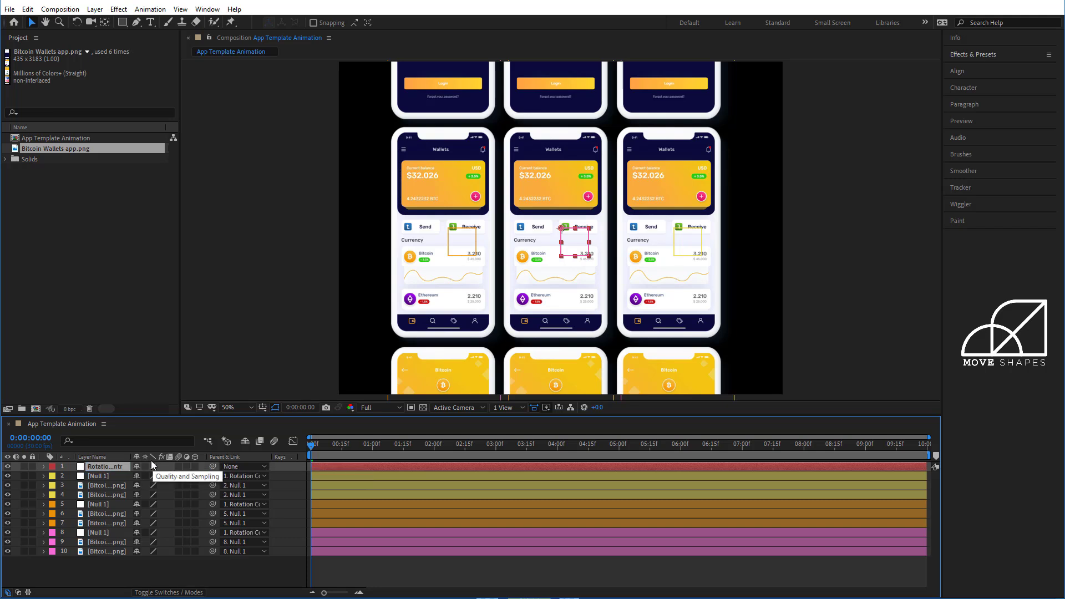
click(138, 569)
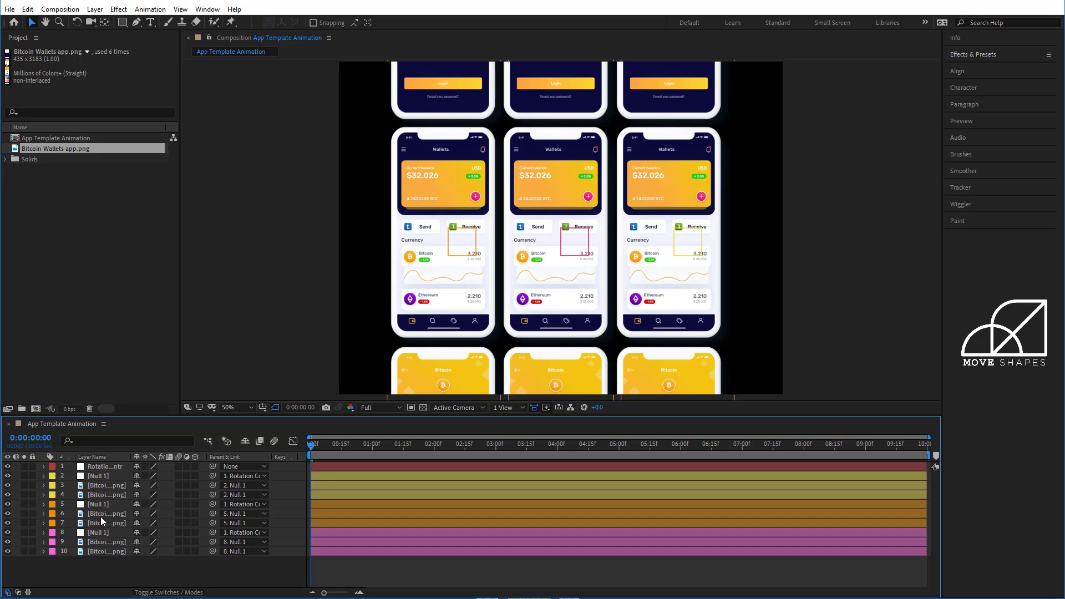
Step: Set the Rotation Contr null's rotation to 45° so the three columns tilt together
click(101, 464)
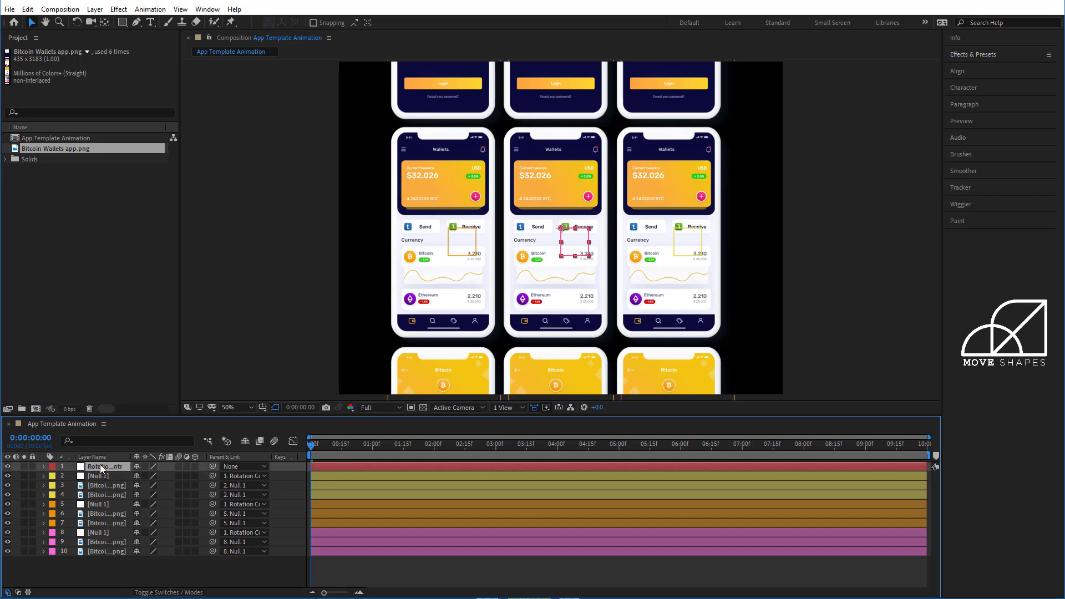
click(43, 468)
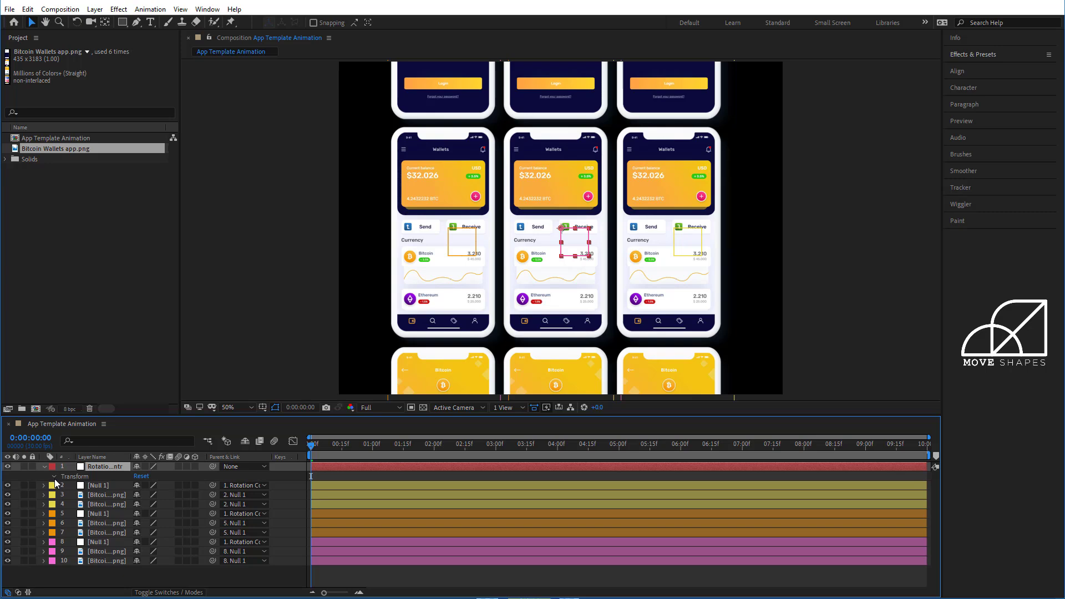
click(54, 476)
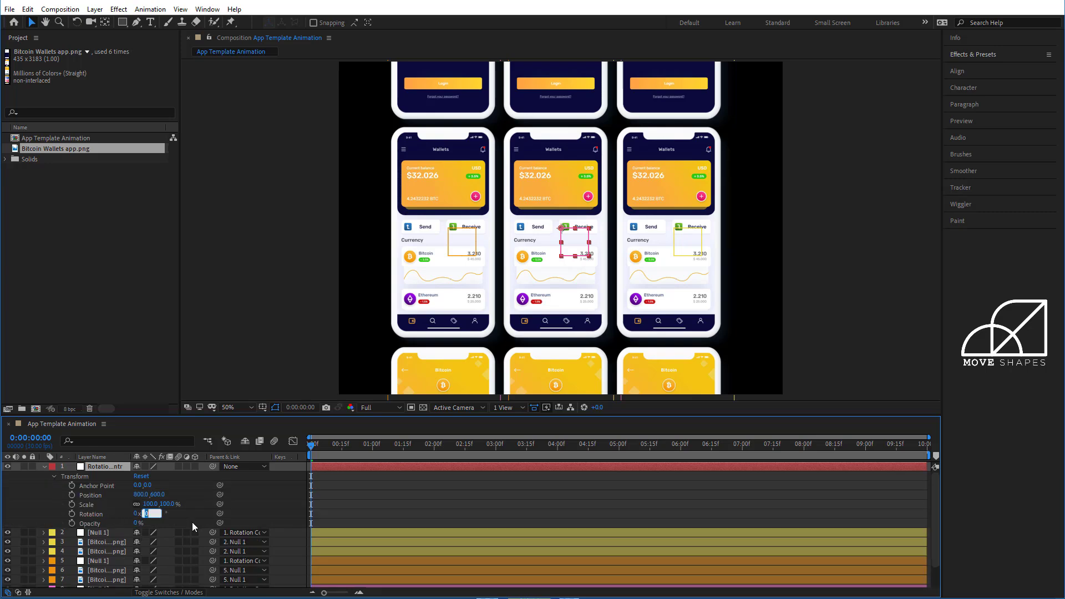
text(45)
key(Return)
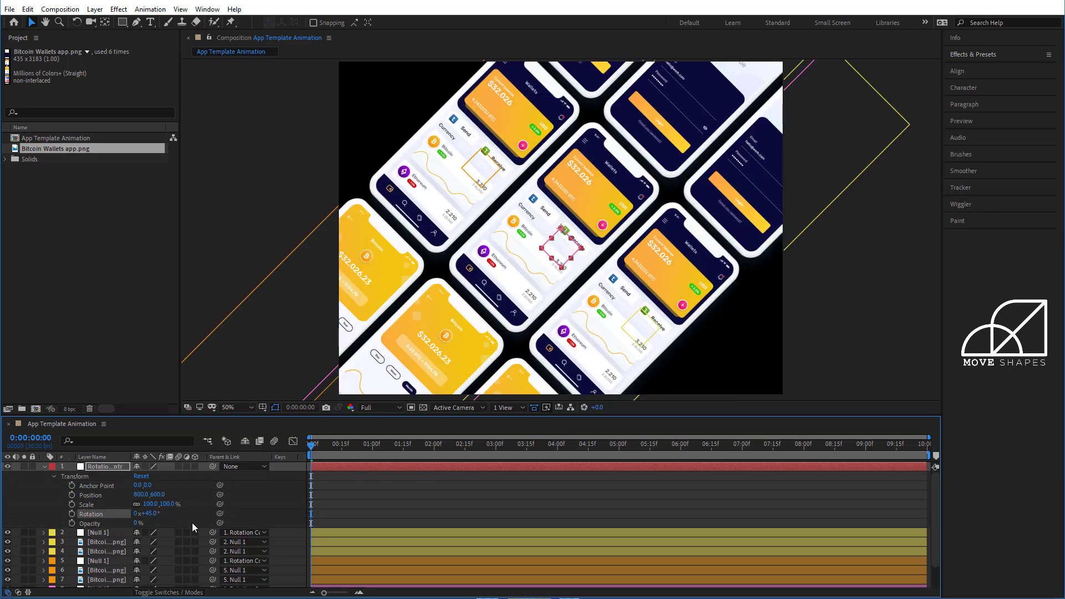
click(43, 467)
Step: Play back the composition to preview the three tilted columns scrolling
click(419, 576)
key(space)
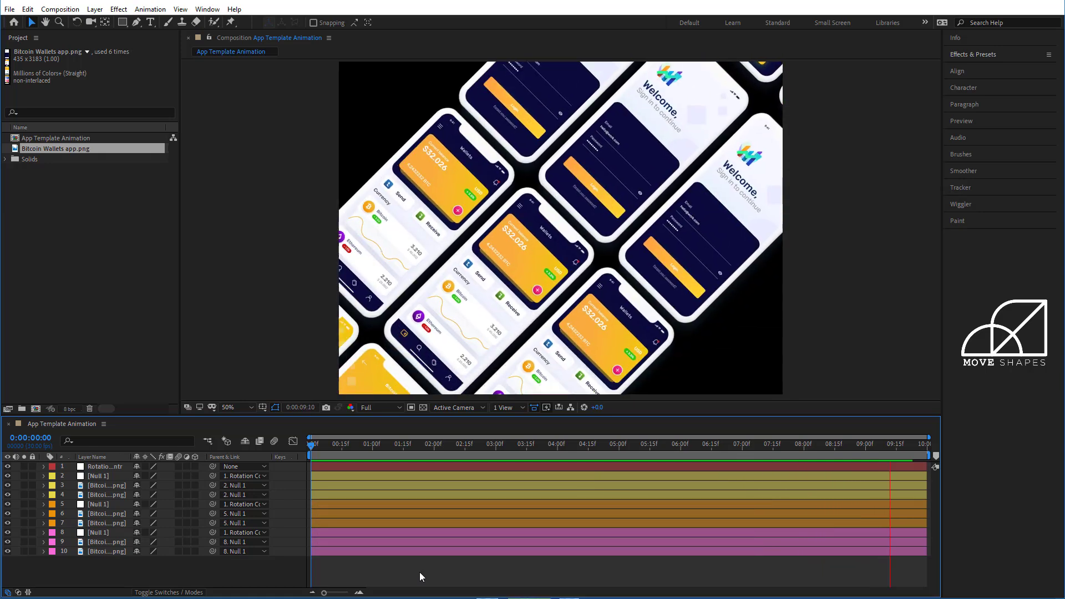
key(space)
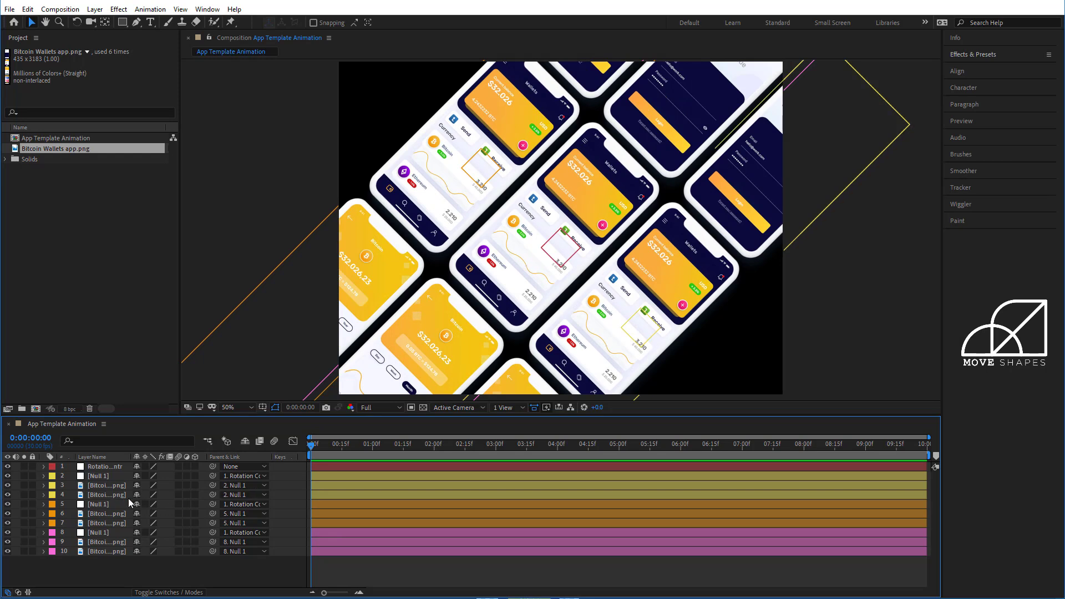
Step: Delete the Rotation Contr null from the composition
click(116, 466)
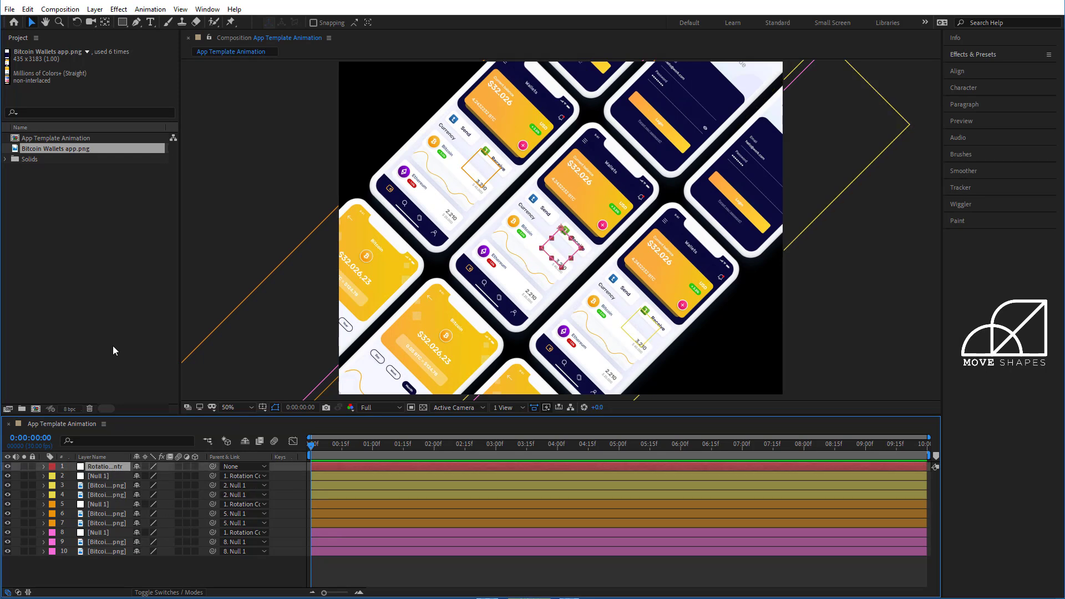
click(27, 9)
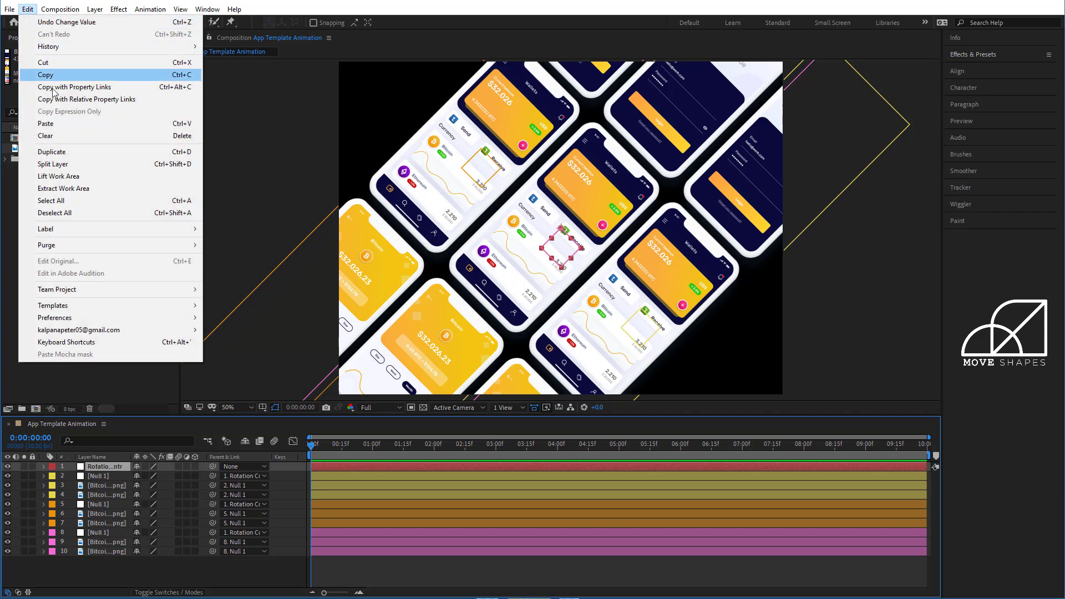
click(182, 135)
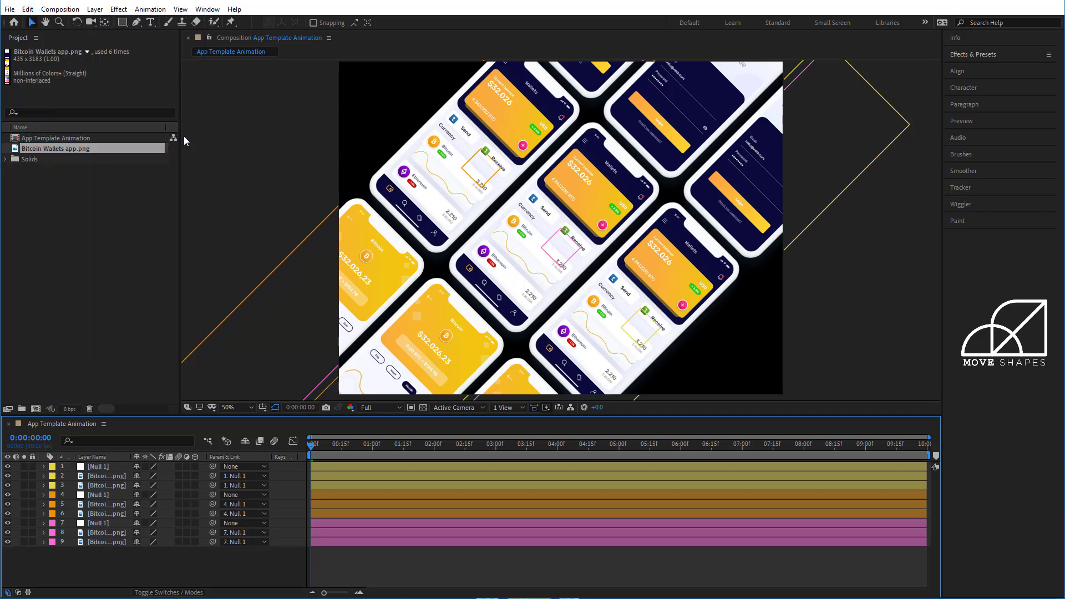
Step: Pre-compose the yellow null and its two Bitcoin PNG layers as a composition named "1"
click(100, 467)
shift+click(101, 486)
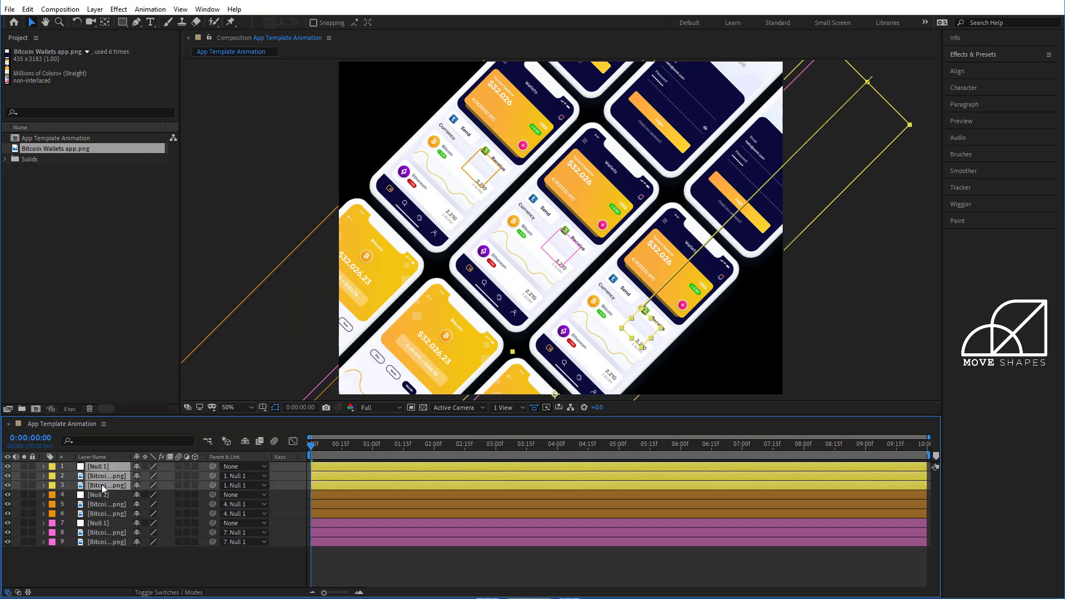
click(7, 466)
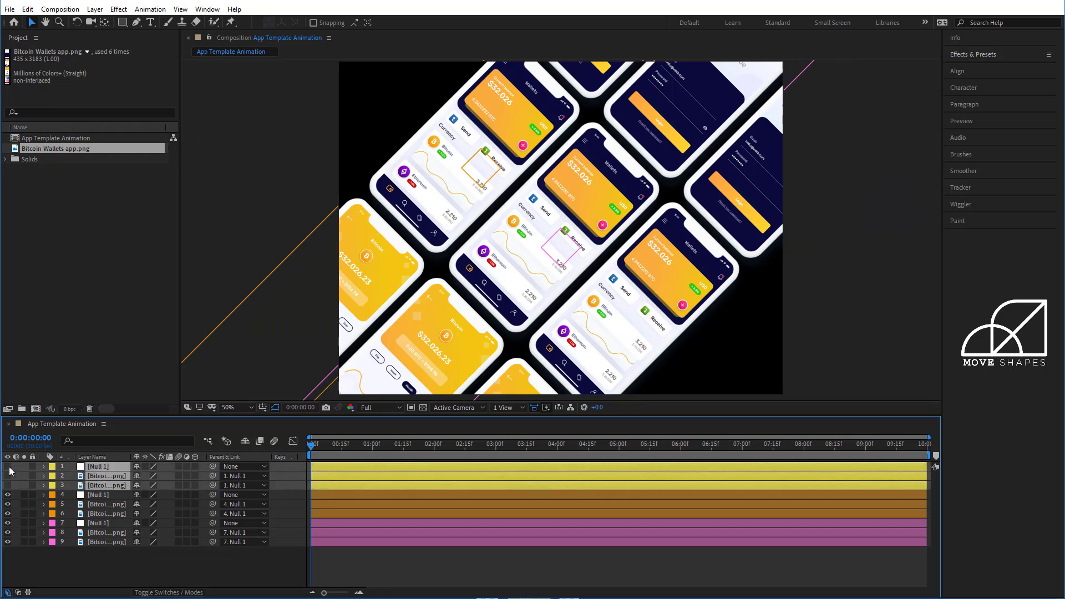
click(8, 466)
right_click(113, 488)
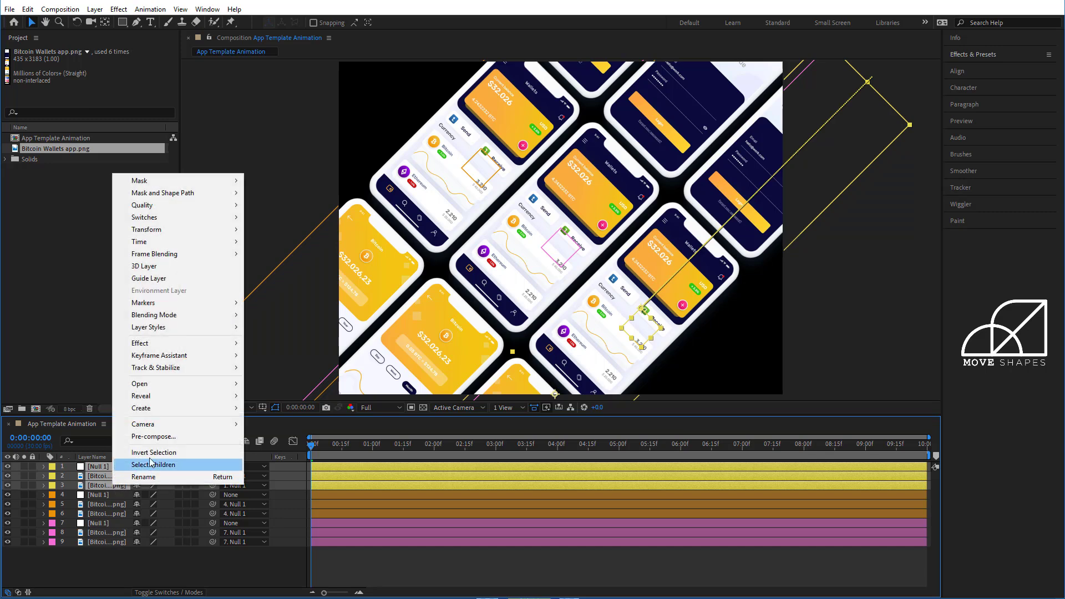
click(149, 437)
text(1)
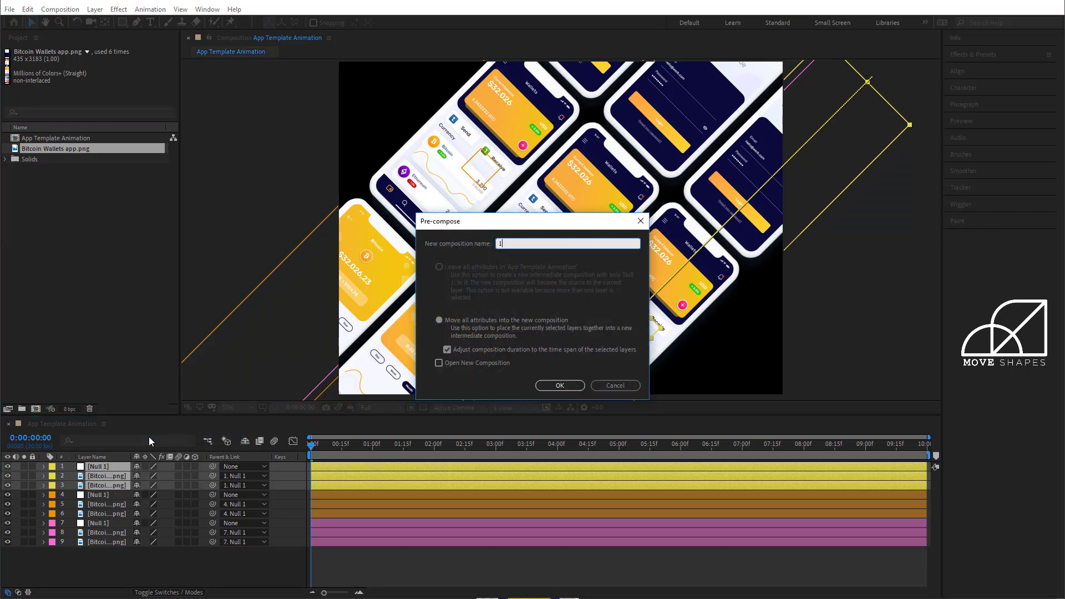
key(Return)
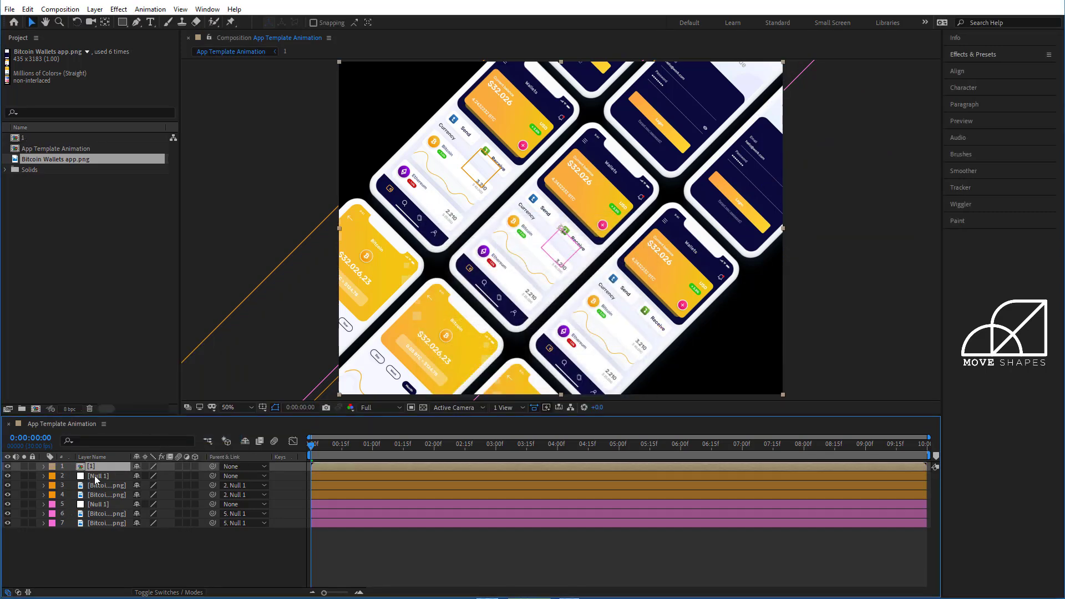
Step: Pre-compose the orange null and its two Bitcoin PNG layers as a composition named "3"
click(95, 477)
shift+click(96, 495)
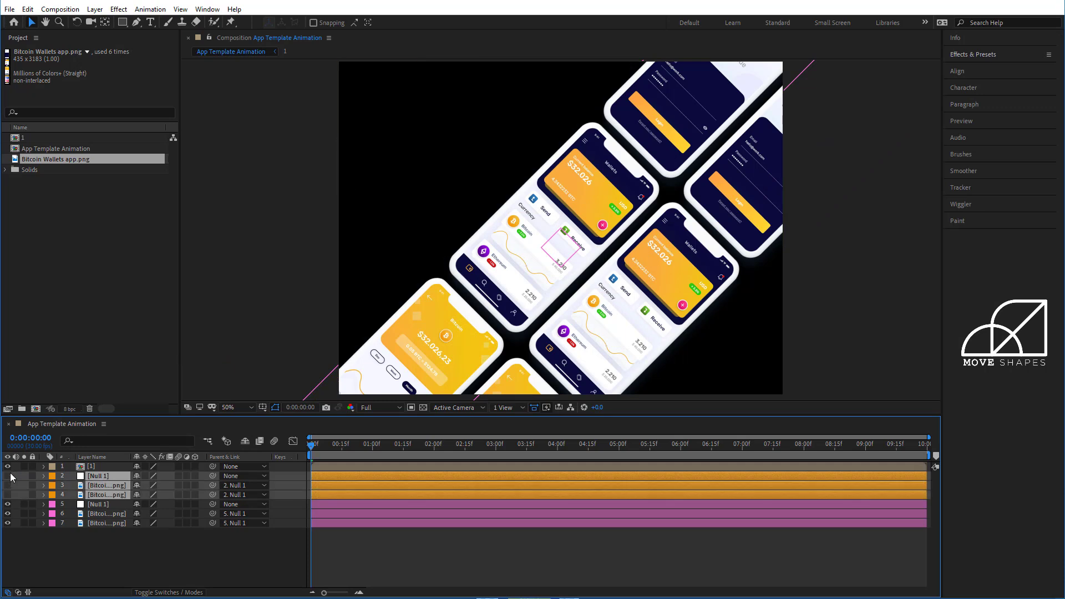
right_click(126, 493)
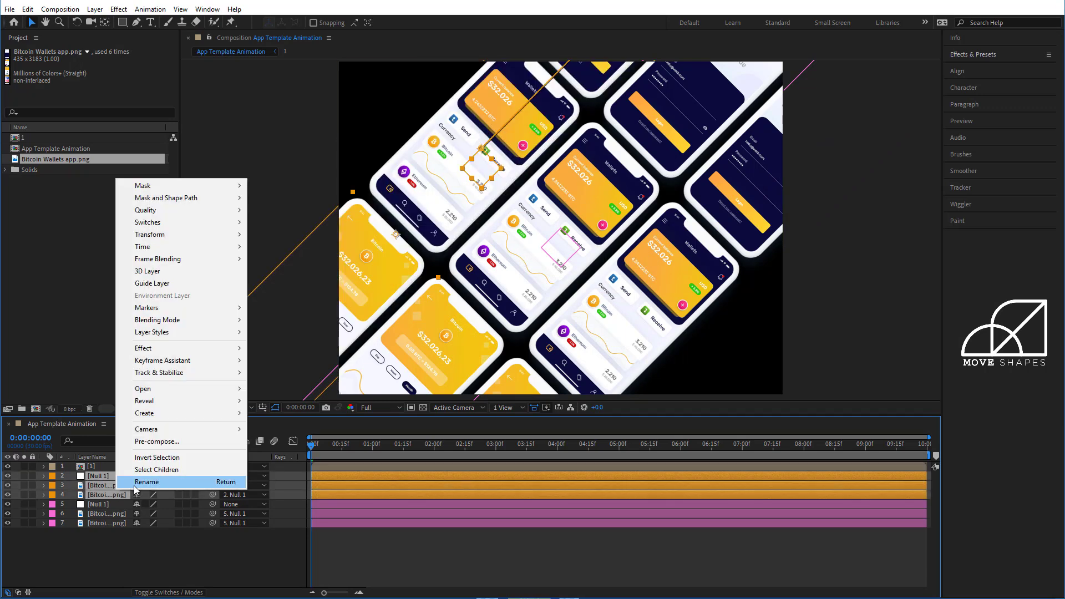
click(155, 443)
text(3)
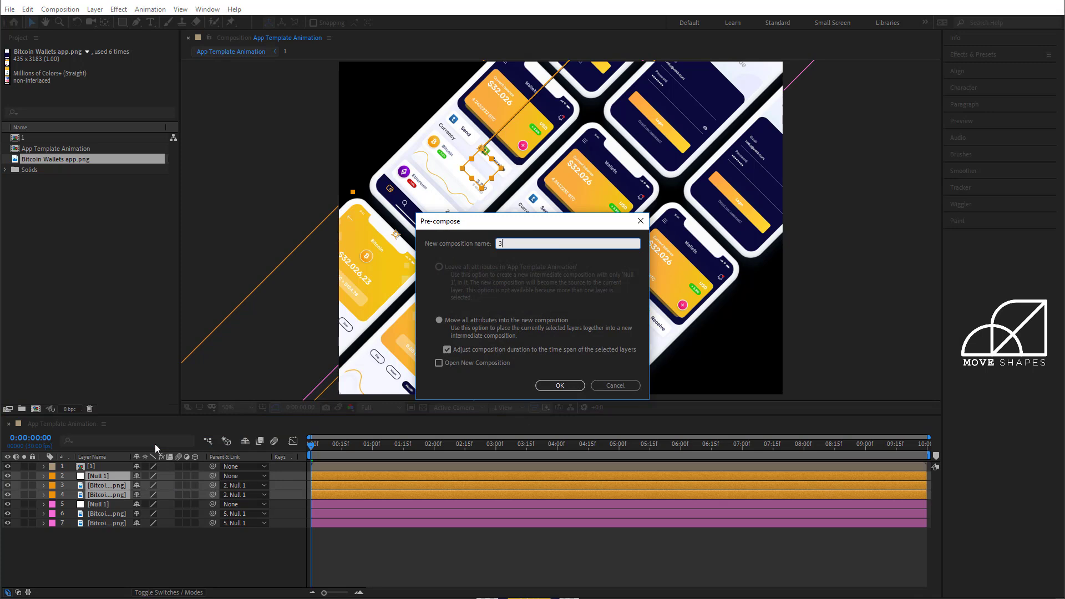
key(Return)
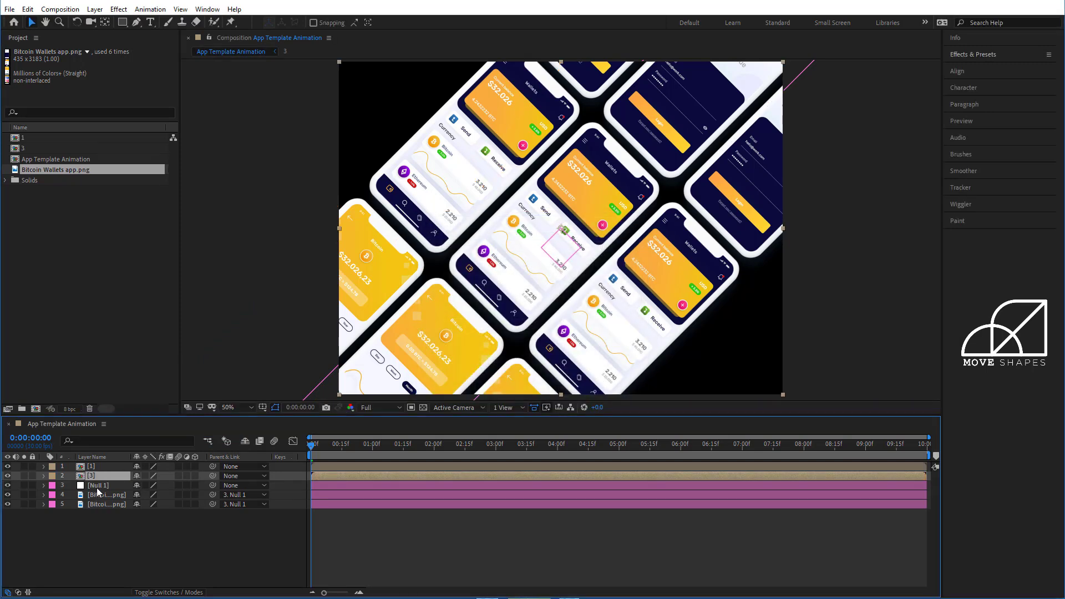
Step: Move layer 3 to the bottom of the stack and pre-compose the fuchsia null with its two Bitcoin PNG layers as "2"
drag(99, 479, 102, 510)
click(94, 478)
shift+click(94, 492)
click(10, 477)
click(11, 477)
drag(8, 486, 8, 495)
right_click(100, 493)
click(135, 443)
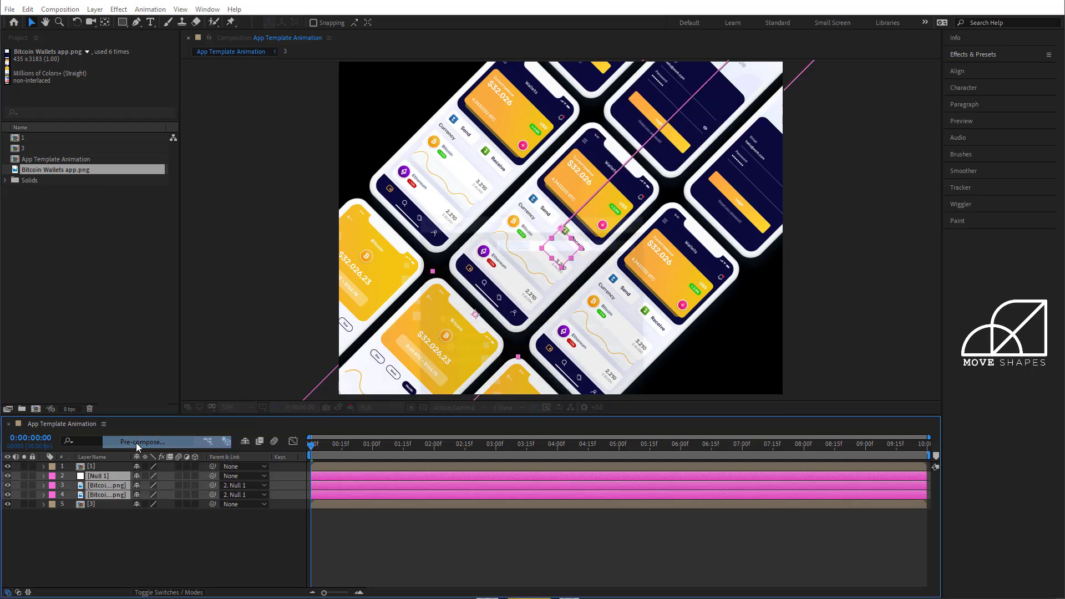
text(2)
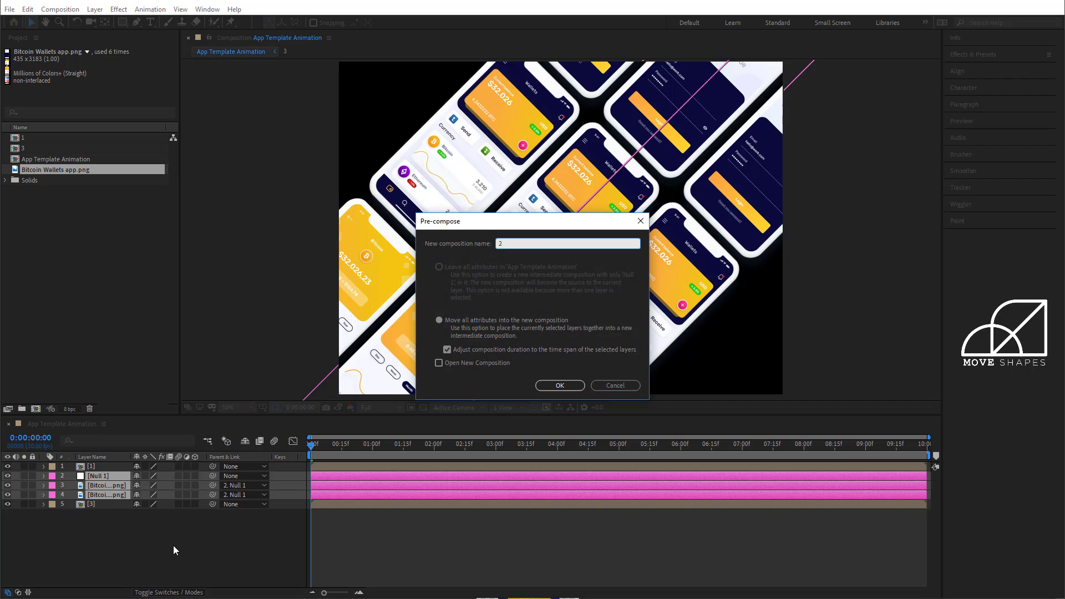
key(Return)
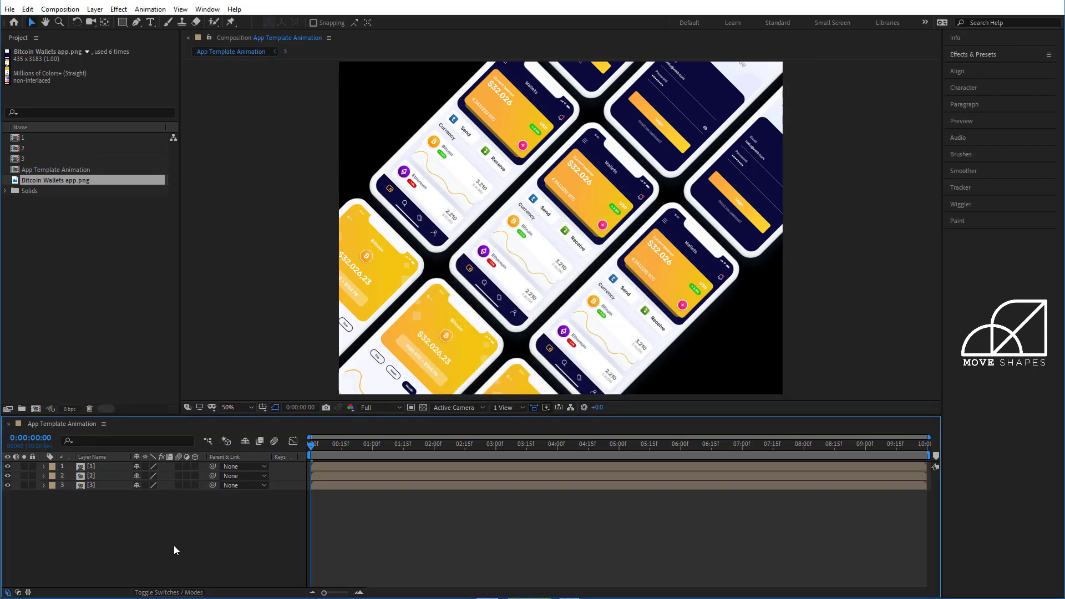
Step: Shift layer 3 earlier to end at about 0:00:03:04 and place a duplicate starting where it ends
click(324, 470)
click(533, 486)
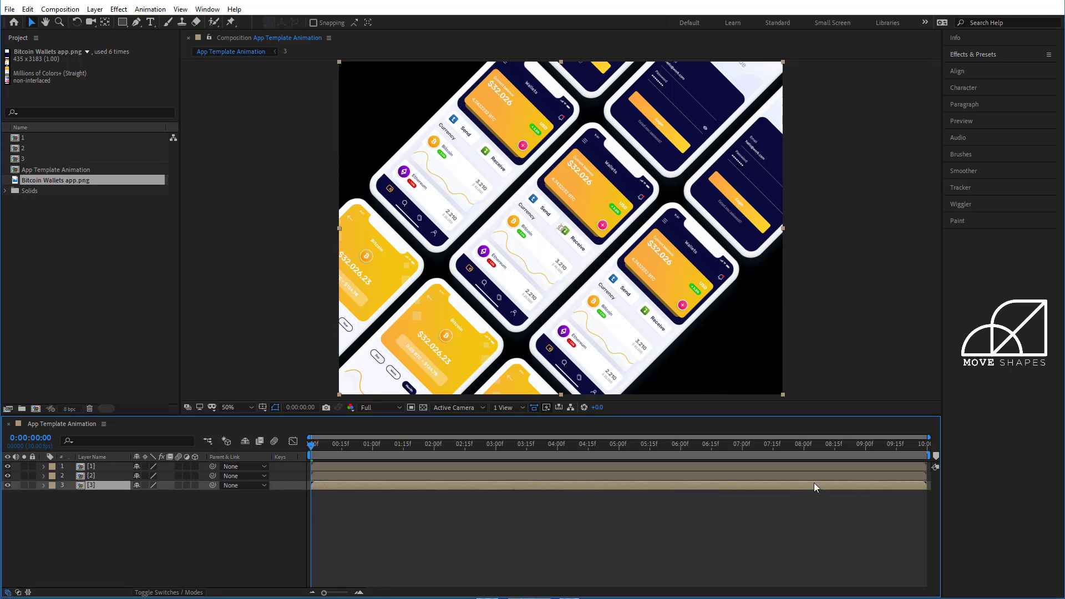
drag(823, 484, 400, 522)
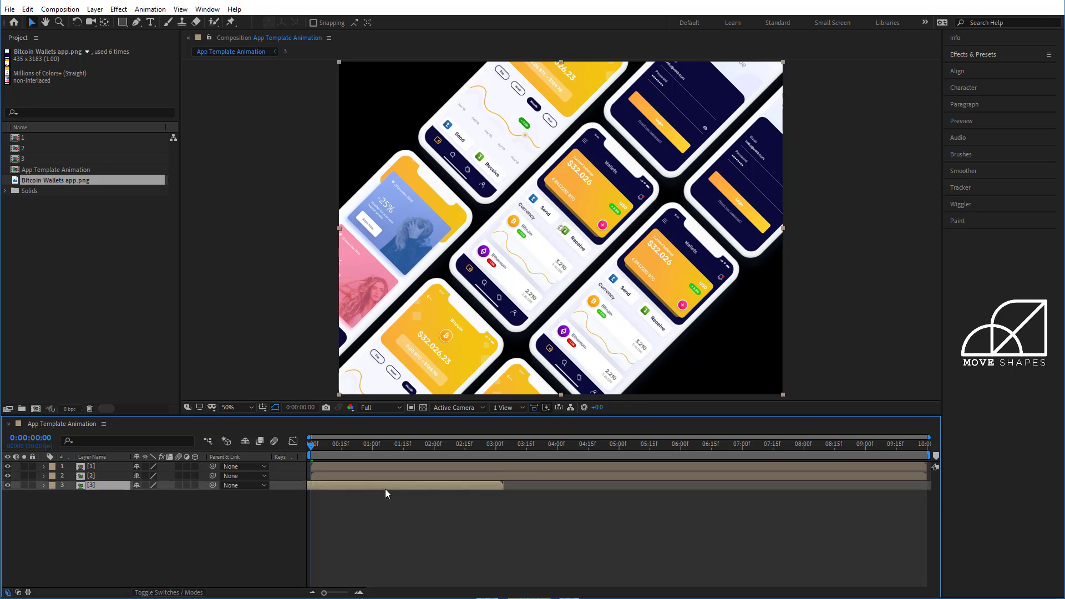
key(ctrl+d)
drag(335, 485, 508, 485)
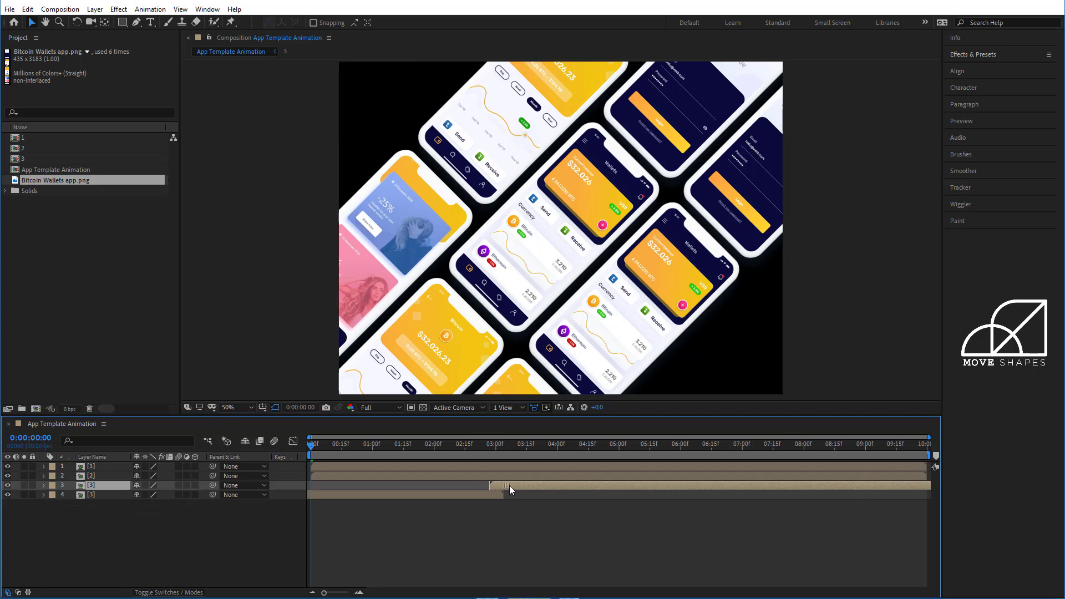
click(508, 514)
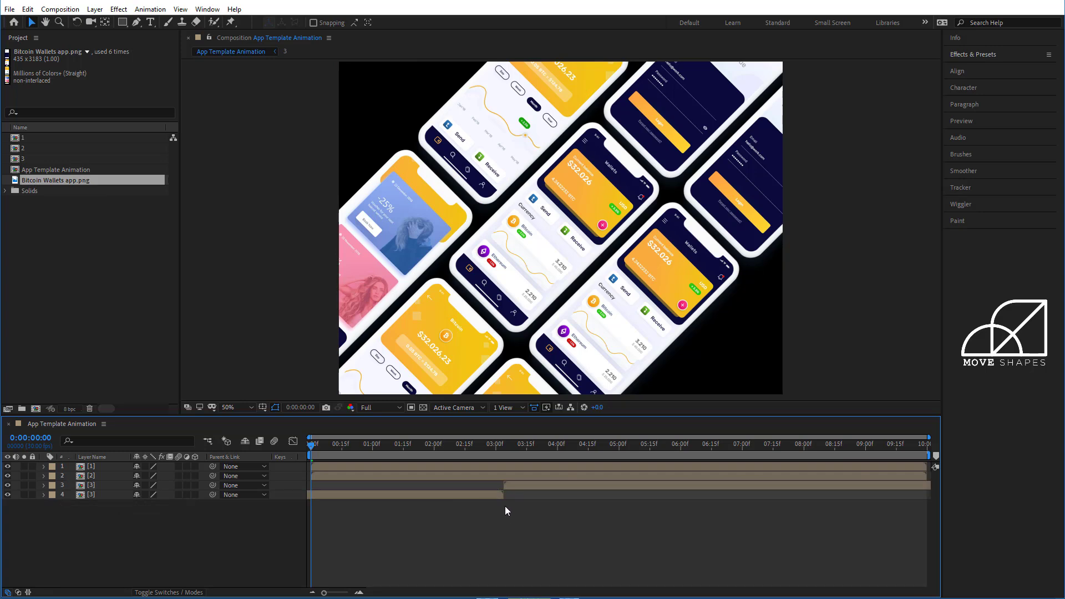
drag(499, 444, 597, 460)
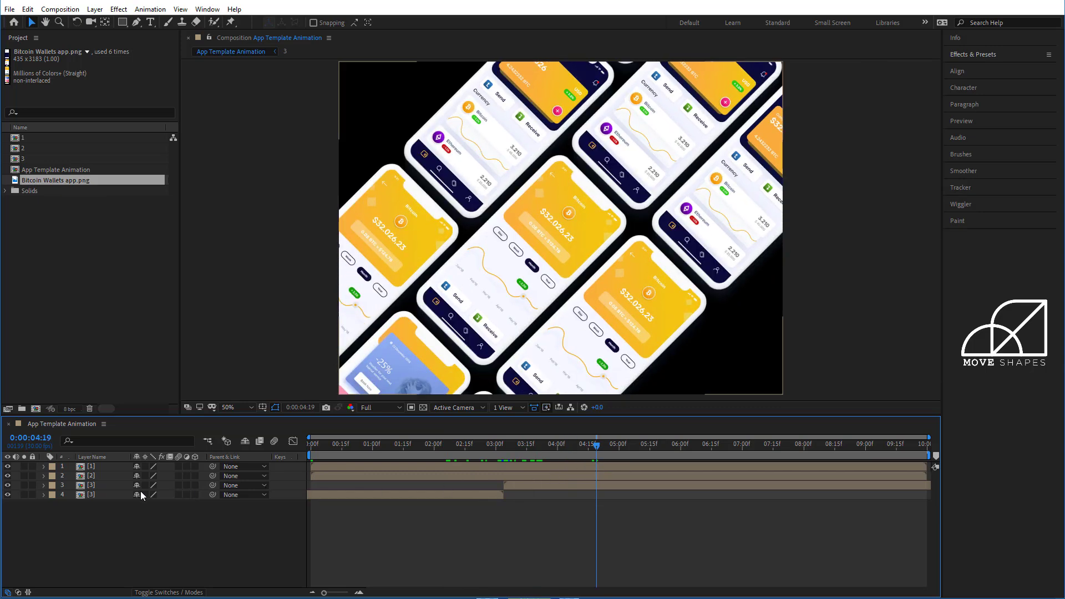
Step: Shift layer 2 earlier to end at about 0:00:06:12 and place a duplicate starting where it ends
click(91, 477)
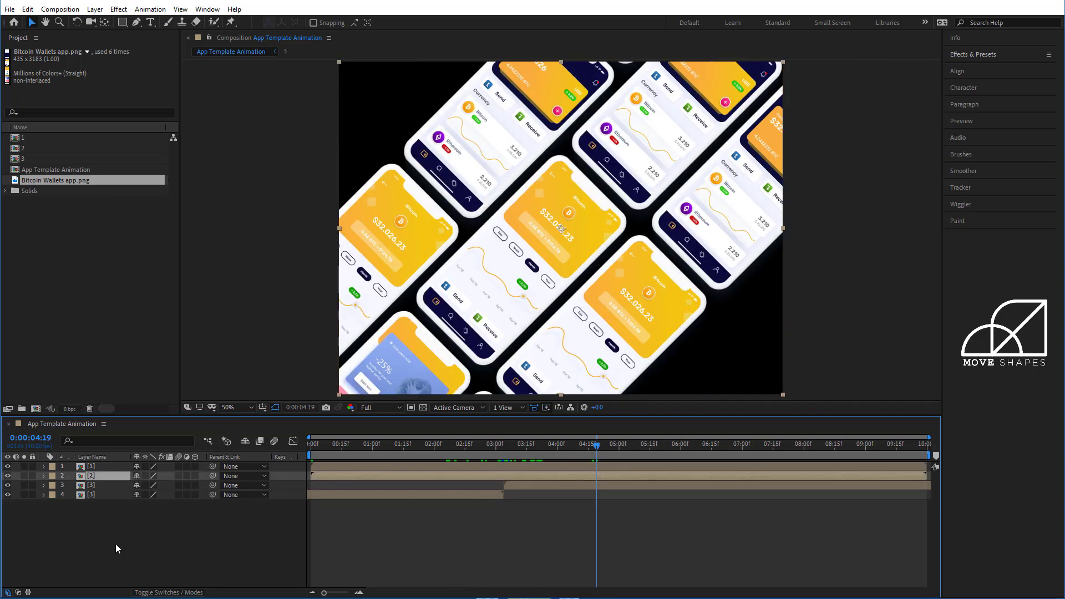
drag(863, 478, 651, 484)
key(ctrl+d)
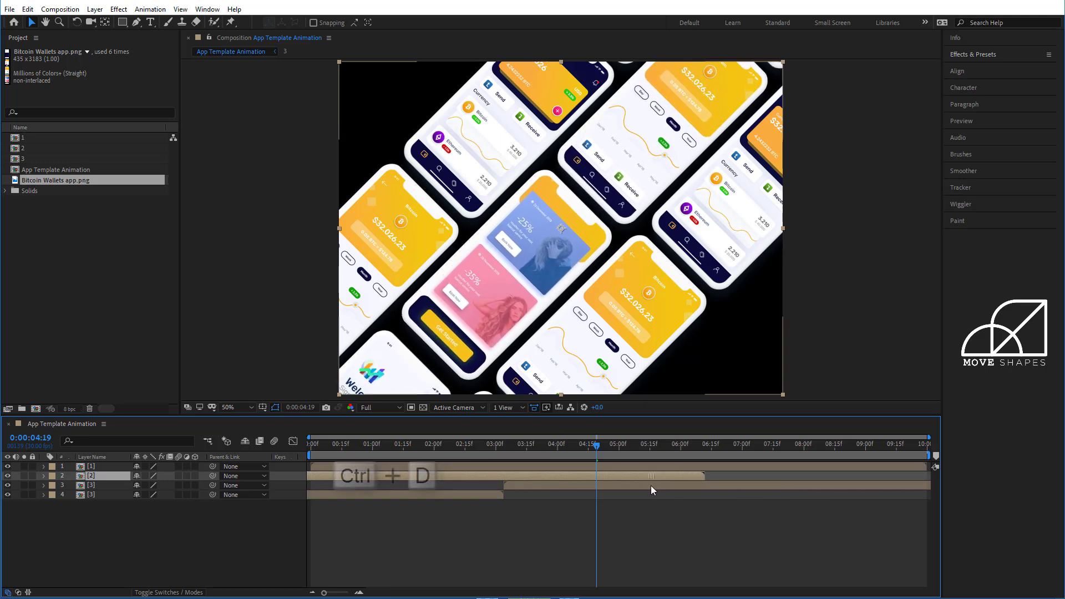
drag(320, 475, 718, 485)
Step: Play back the composition to check the staggered scrolling of the three columns, stopping at 0:00:06:16
click(715, 546)
key(space)
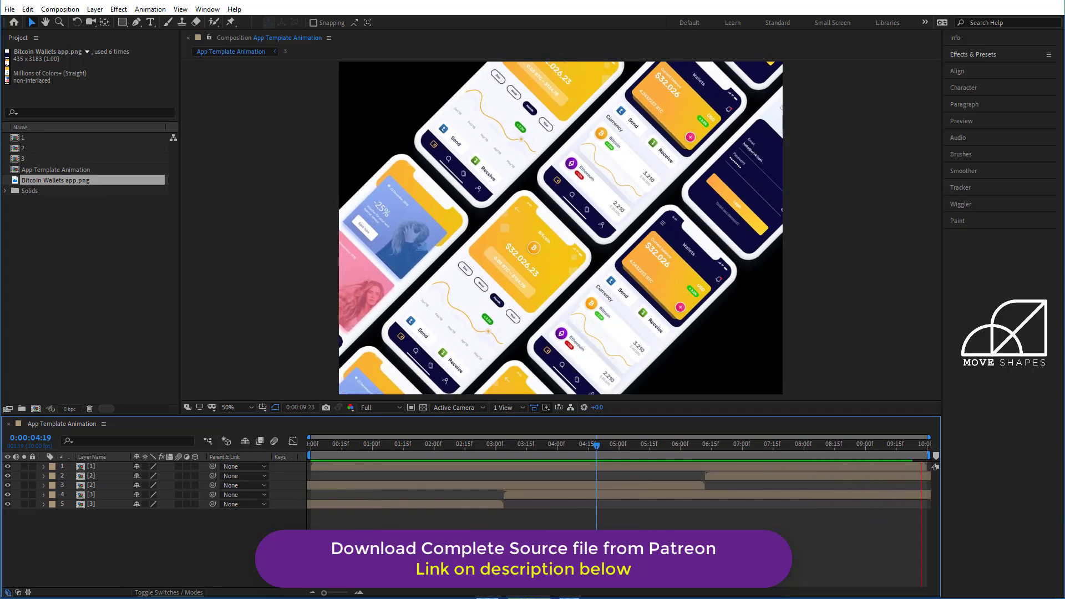
click(712, 447)
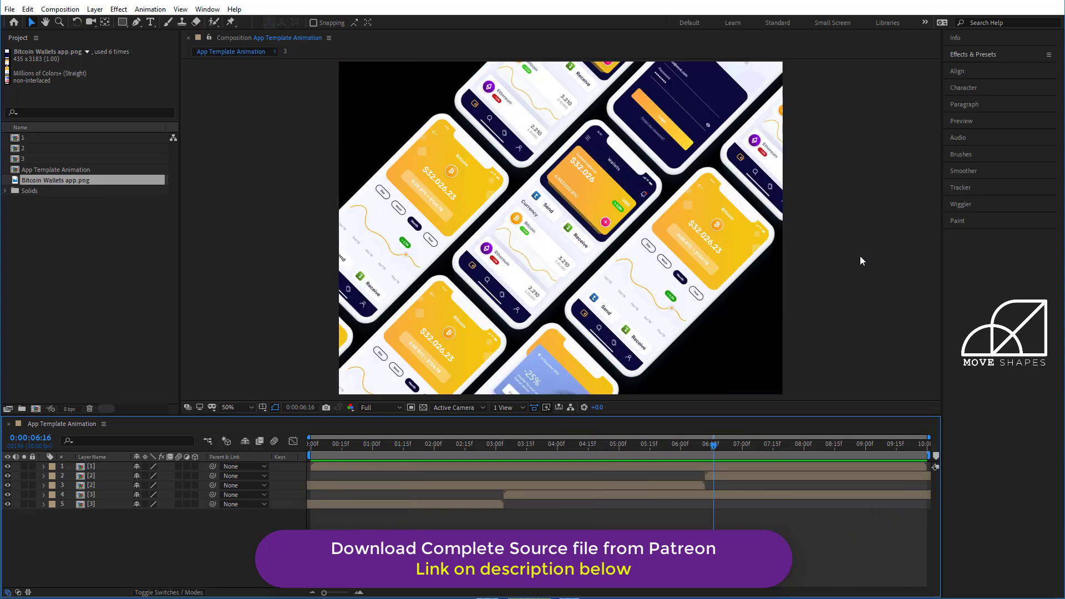
Step: Add a 1600 × 1200 px pale royal blue solid beneath all other layers as the background and preview the animation
right_click(887, 224)
mouse_move(896, 231)
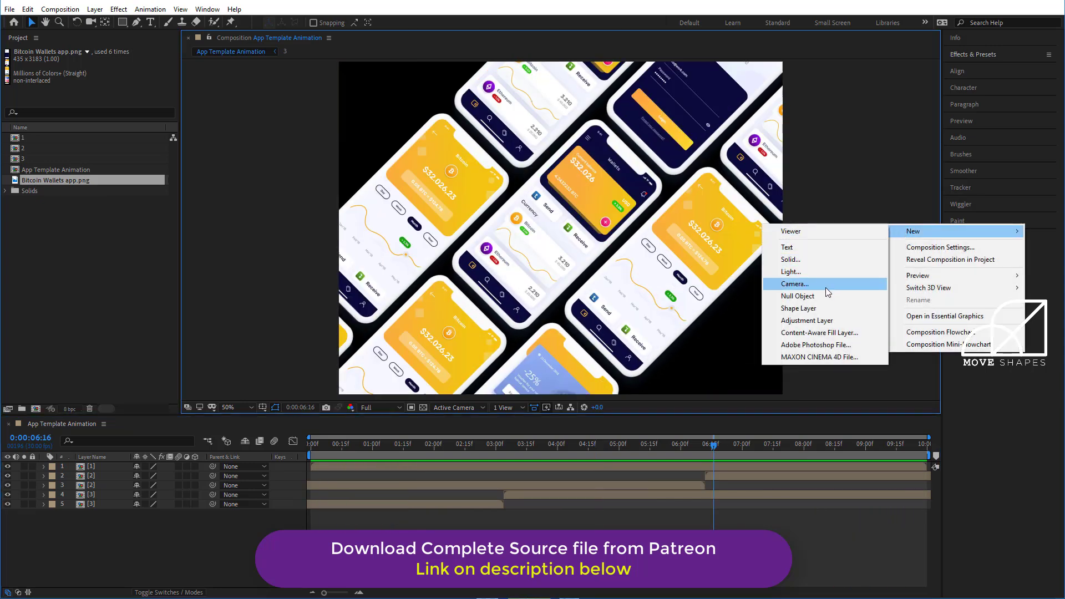
click(813, 260)
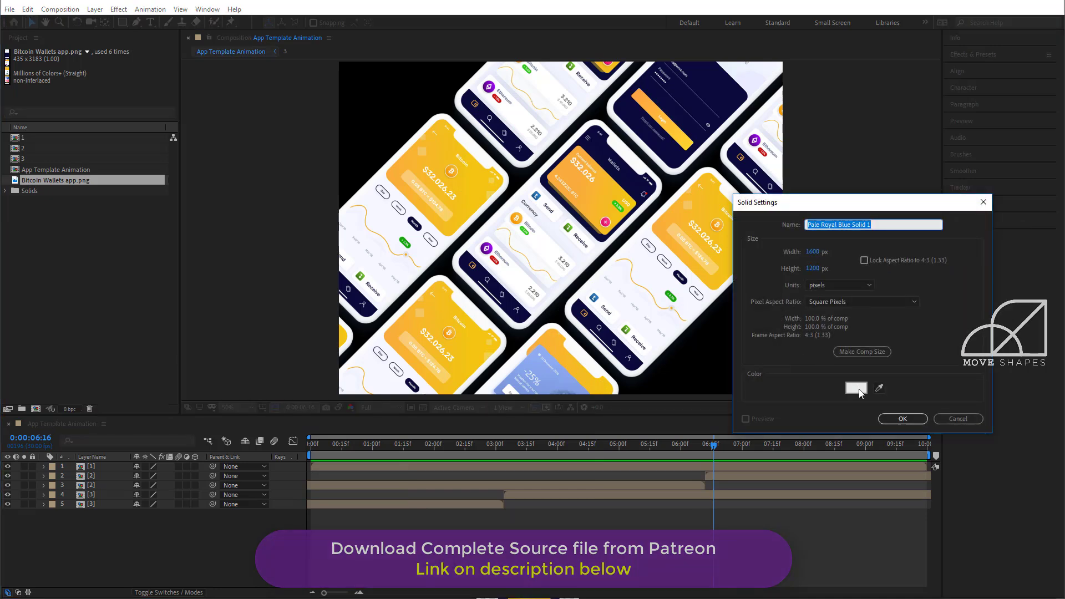
click(902, 418)
drag(112, 478, 119, 519)
click(785, 582)
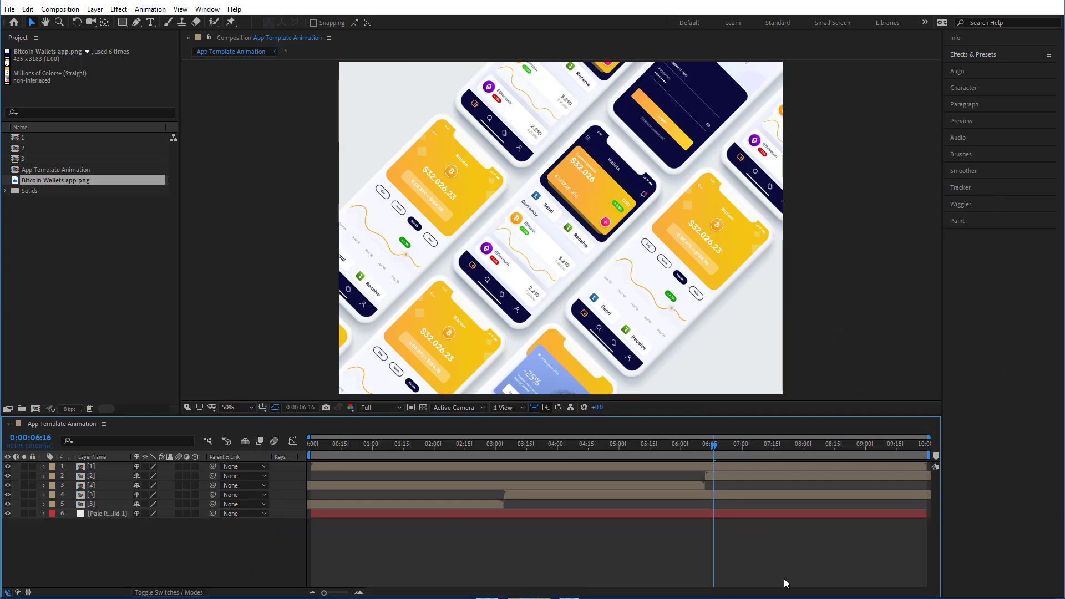
key(space)
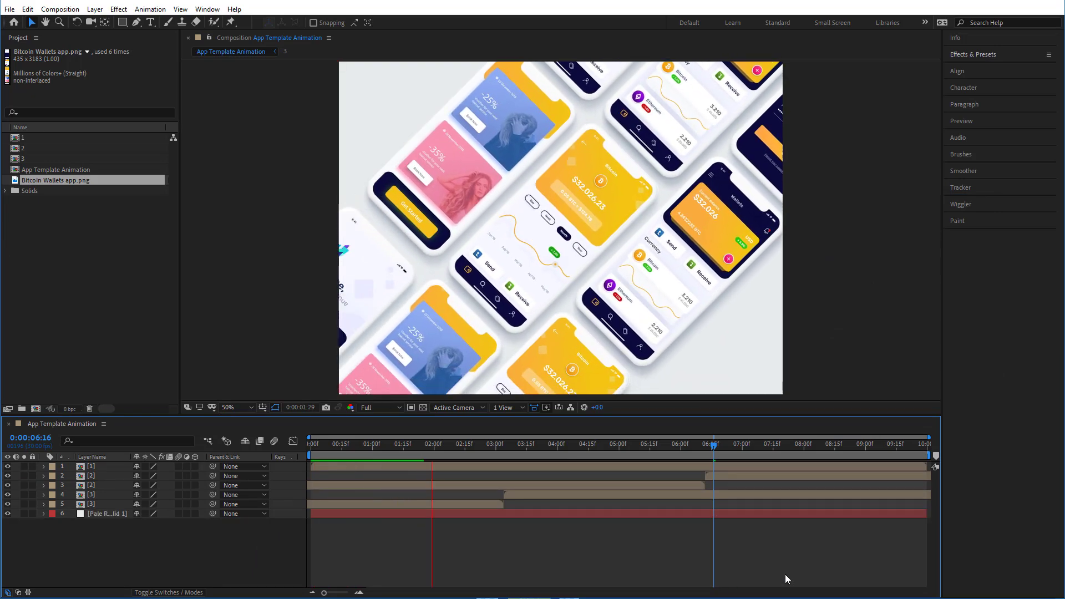